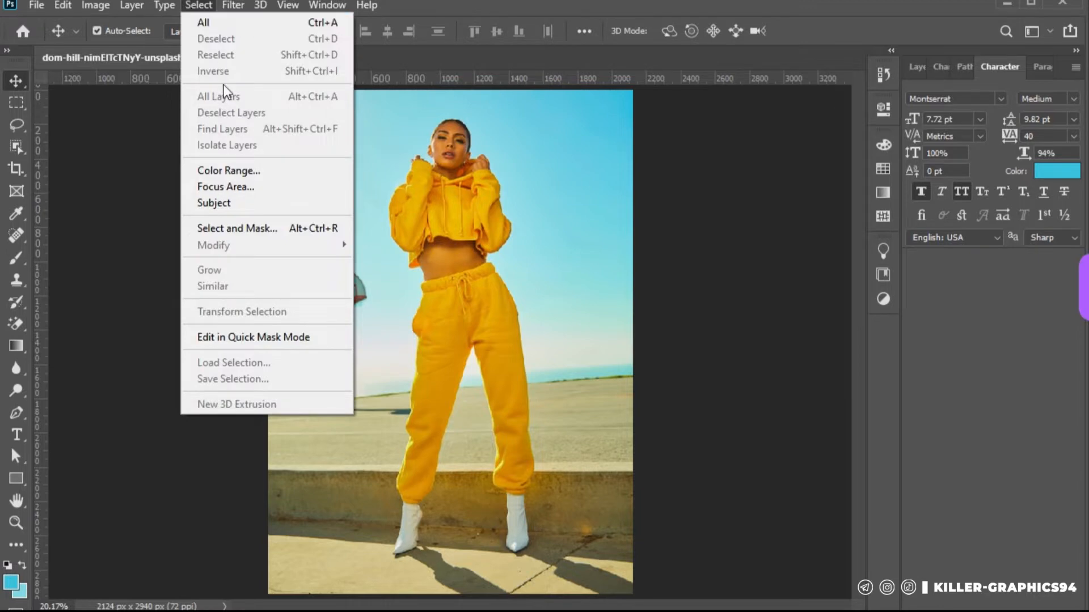
Select the standing woman automatically with Select Subject and bring up the layer list
{"action": "left_click", "coordinate": [223, 201]}
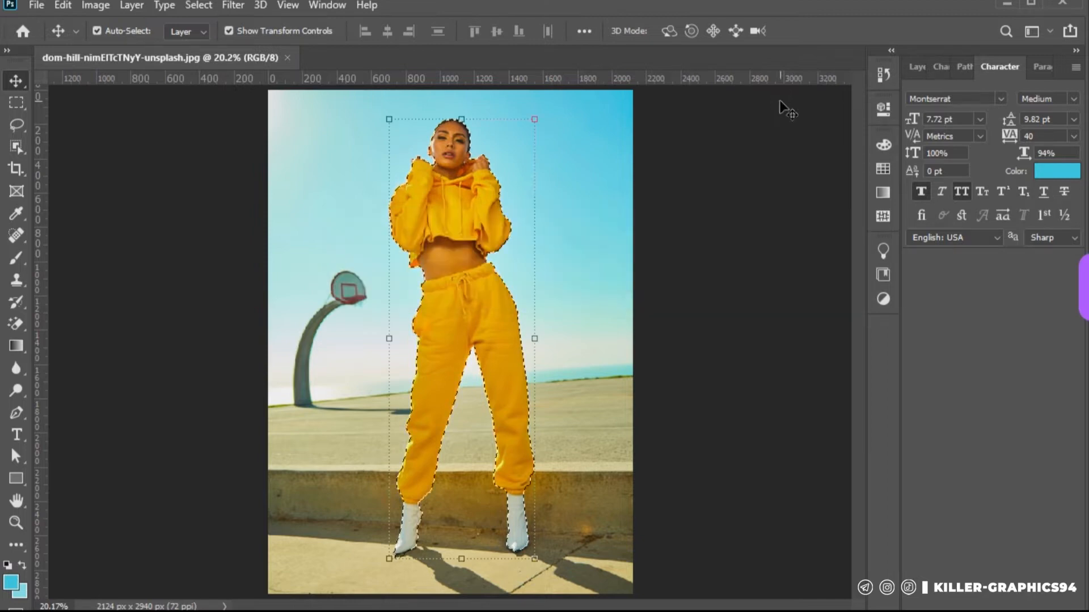
{"action": "scroll", "coordinate": [466, 203], "scroll_direction": "up", "scroll_amount": 6}
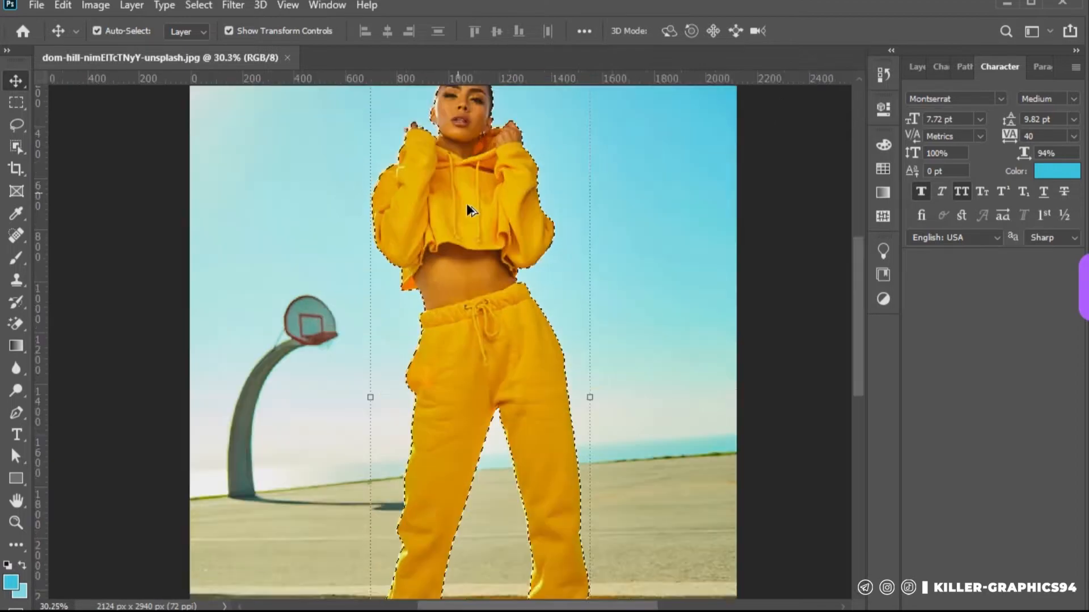
{"action": "scroll", "coordinate": [492, 240], "scroll_direction": "down", "scroll_amount": 6}
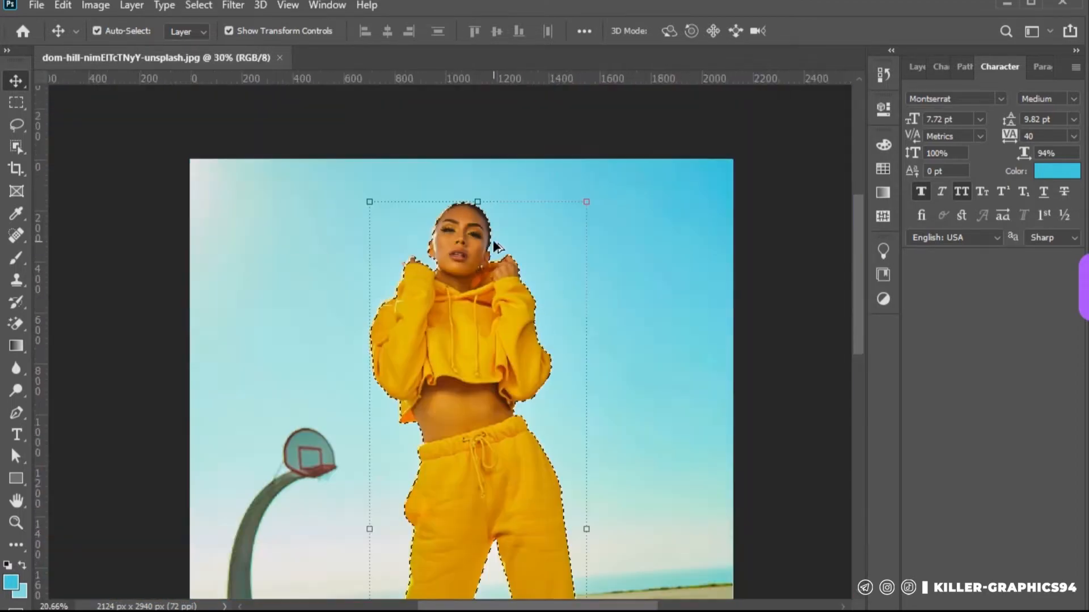
{"action": "left_click", "coordinate": [917, 67]}
Subtract the shadow beneath the toe of the woman's left-hand boot from the selection with the Lasso, refining the edge along the sole
{"action": "scroll", "coordinate": [391, 550], "scroll_direction": "up", "scroll_amount": 5}
{"action": "scroll", "coordinate": [417, 417], "scroll_direction": "up", "scroll_amount": 8}
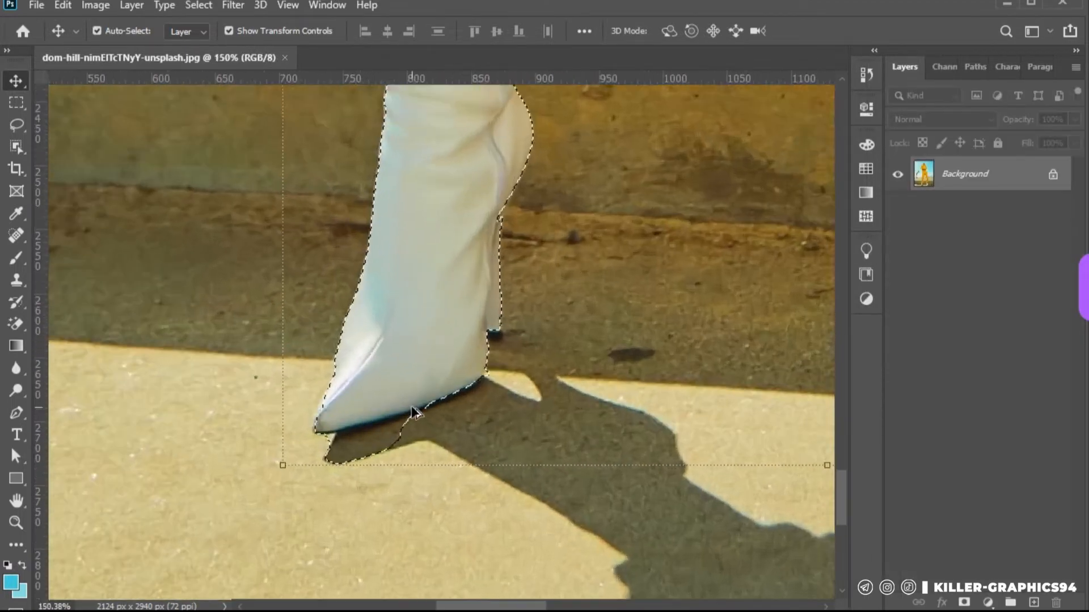
{"action": "key", "text": "l"}
{"action": "mouse_move", "coordinate": [506, 493]}
{"action": "left_mouse_down"}
{"action": "mouse_move", "coordinate": [478, 590]}
{"action": "mouse_move", "coordinate": [508, 511]}
{"action": "left_mouse_up"}
{"action": "scroll", "coordinate": [509, 510], "scroll_direction": "down", "scroll_amount": 6}
{"action": "scroll", "coordinate": [508, 511], "scroll_direction": "up", "scroll_amount": 3}
{"action": "scroll", "coordinate": [509, 512], "scroll_direction": "down", "scroll_amount": 4}
{"action": "scroll", "coordinate": [805, 560], "scroll_direction": "up", "scroll_amount": 12}
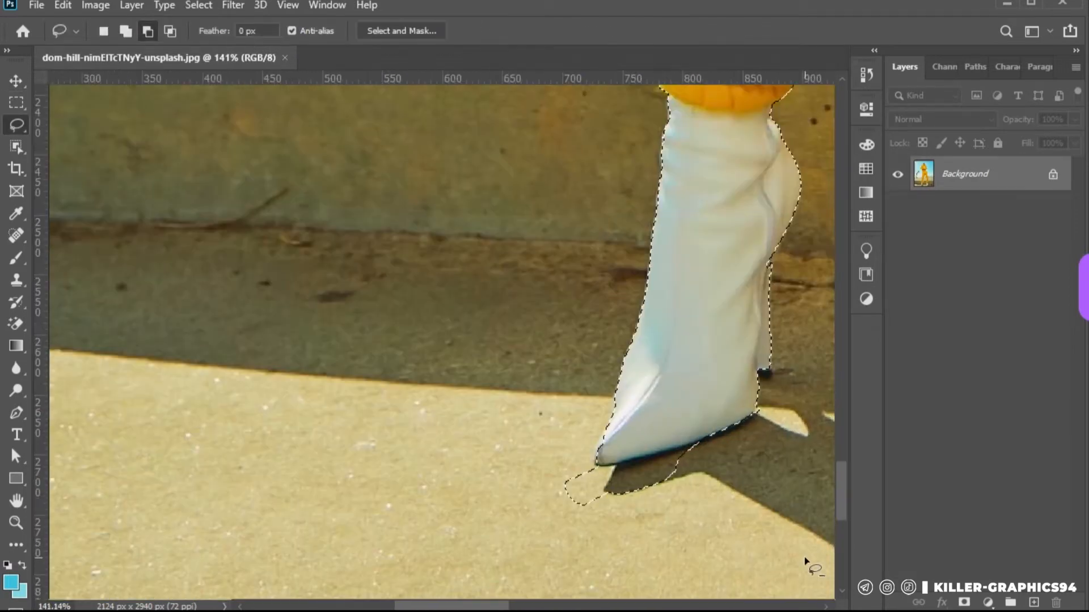
{"action": "left_click_drag", "start_coordinate": [462, 412], "coordinate": [461, 453]}
{"action": "left_click_drag", "start_coordinate": [505, 395], "coordinate": [641, 364]}
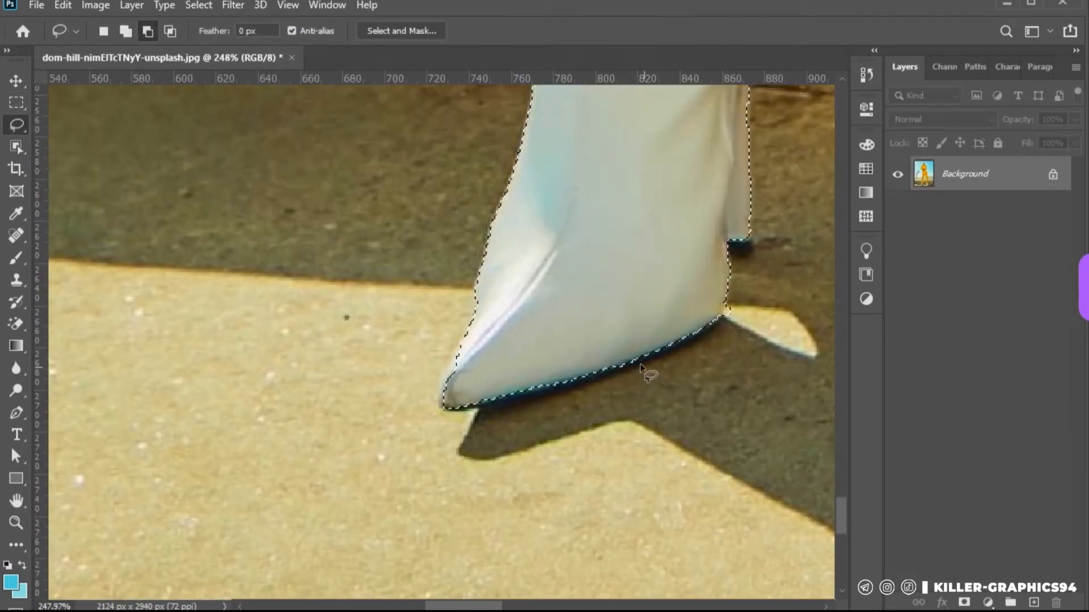
{"action": "left_click_drag", "start_coordinate": [499, 399], "coordinate": [519, 395]}
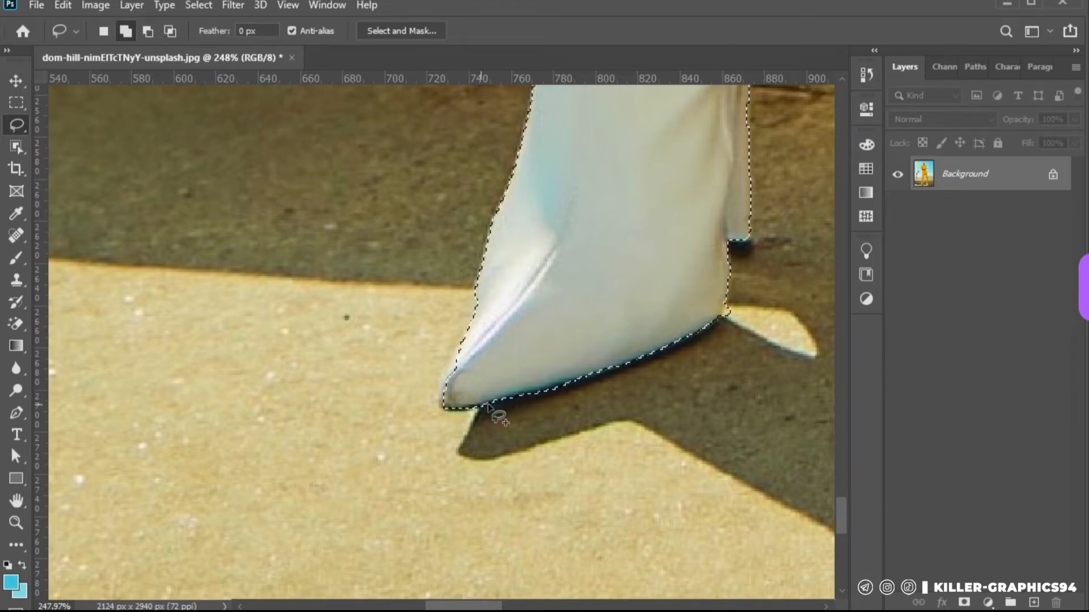
{"action": "key", "text": "alt"}
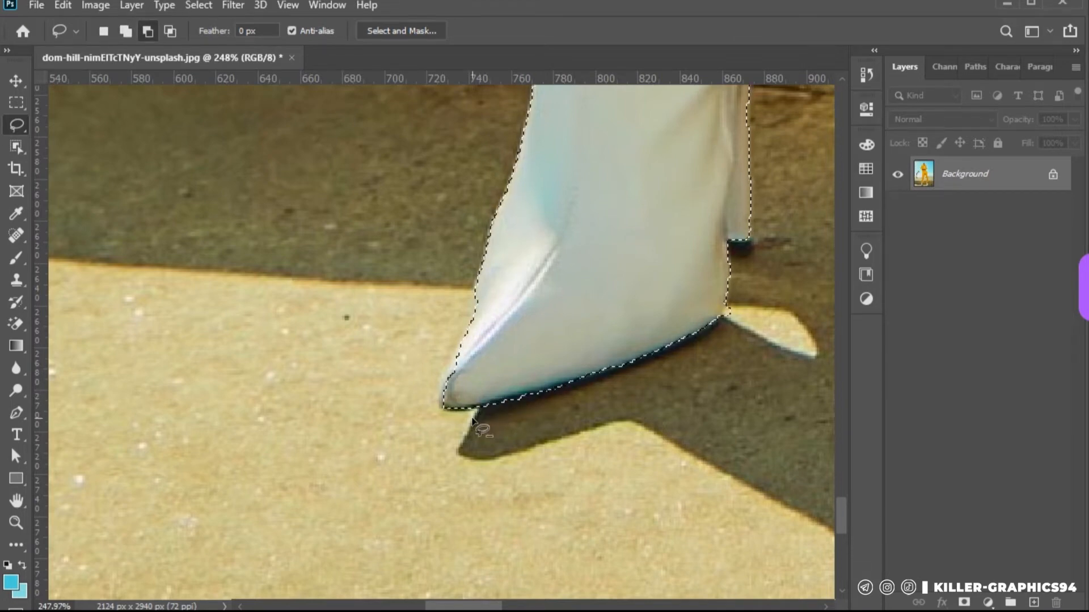
{"action": "scroll", "coordinate": [474, 420], "scroll_direction": "down", "scroll_amount": 5}
{"action": "scroll", "coordinate": [506, 411], "scroll_direction": "down", "scroll_amount": 2}
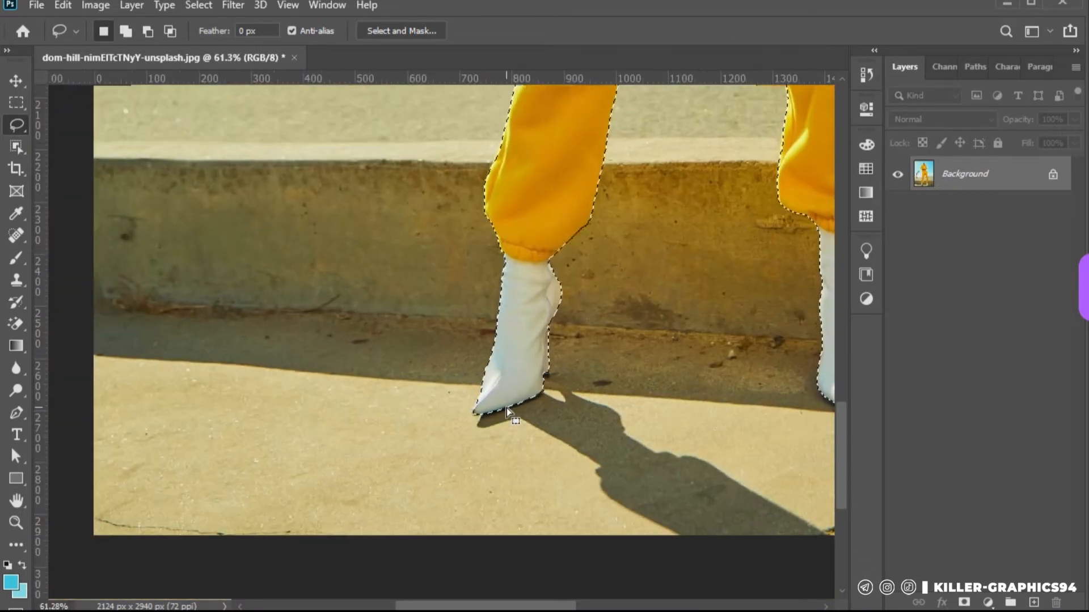
{"action": "scroll", "coordinate": [505, 408], "scroll_direction": "down", "scroll_amount": 3}
{"action": "key", "text": "ctrl+d"}
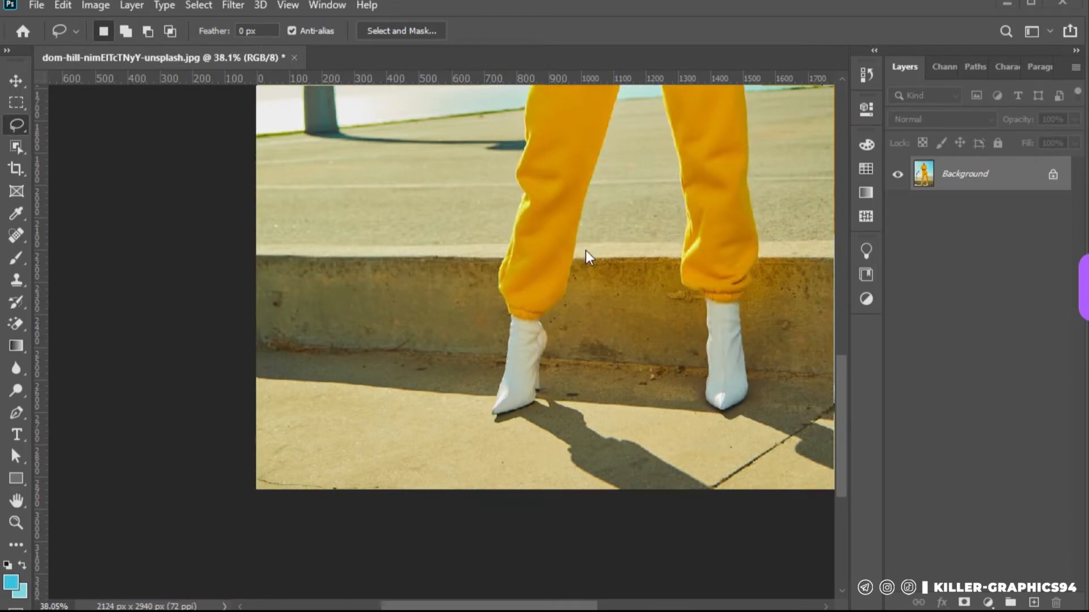
{"action": "key", "text": "ctrl+z"}
{"action": "key", "text": "ctrl+d"}
{"action": "key", "text": "ctrl+z"}
Hide the background around the woman with a layer mask made from the selection
{"action": "scroll", "coordinate": [614, 280], "scroll_direction": "down", "scroll_amount": 2}
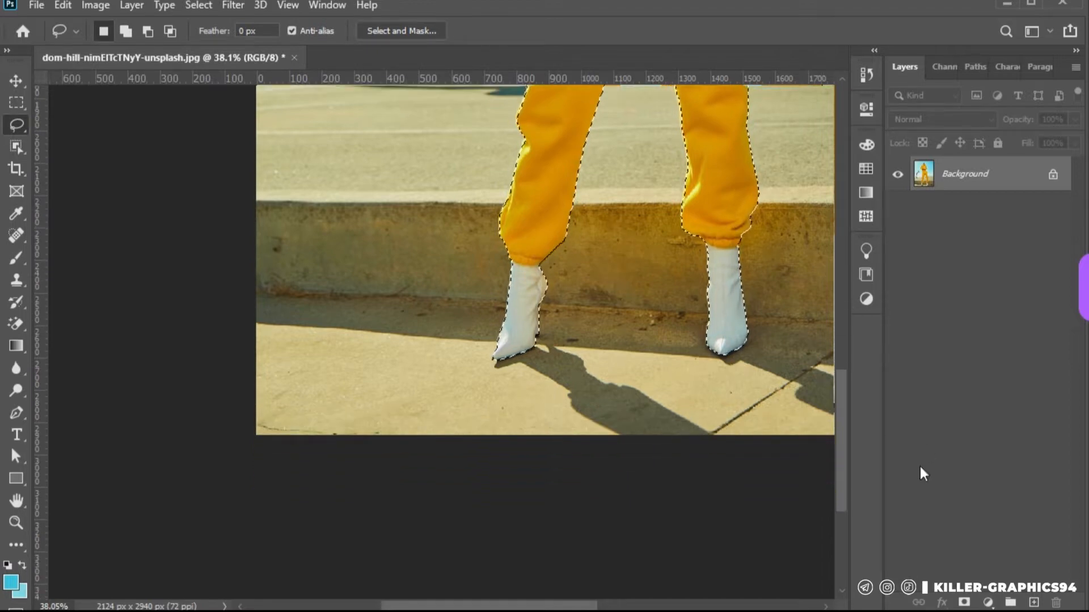
{"action": "key", "text": "ctrl+0"}
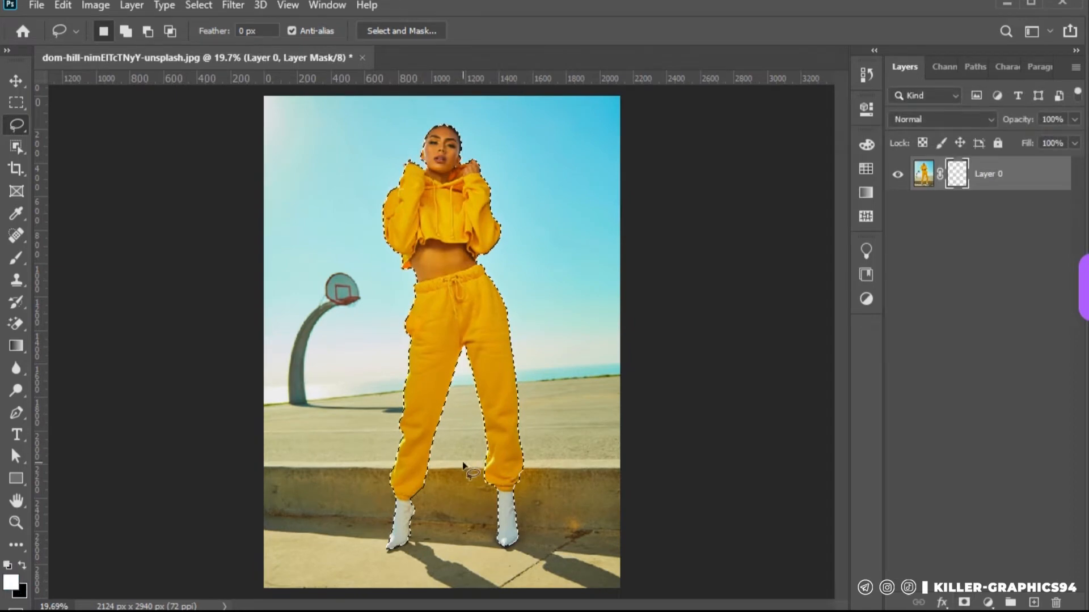
{"action": "scroll", "coordinate": [463, 465], "scroll_direction": "up", "scroll_amount": 3}
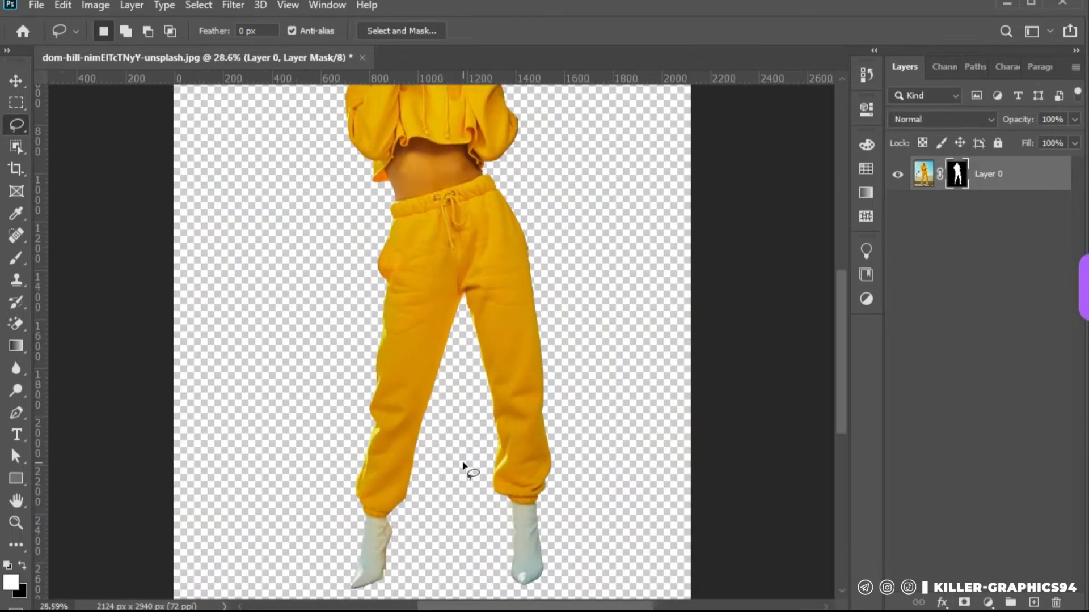
{"action": "scroll", "coordinate": [463, 465], "scroll_direction": "down", "scroll_amount": 3}
{"action": "scroll", "coordinate": [430, 302], "scroll_direction": "up", "scroll_amount": 1}
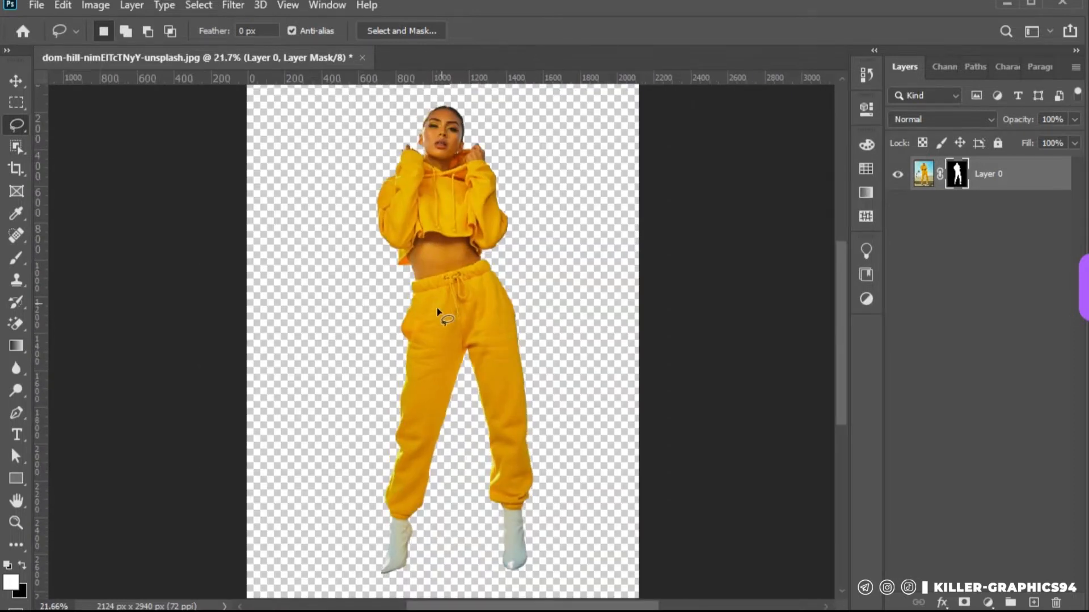
{"action": "scroll", "coordinate": [418, 283], "scroll_direction": "down", "scroll_amount": 1}
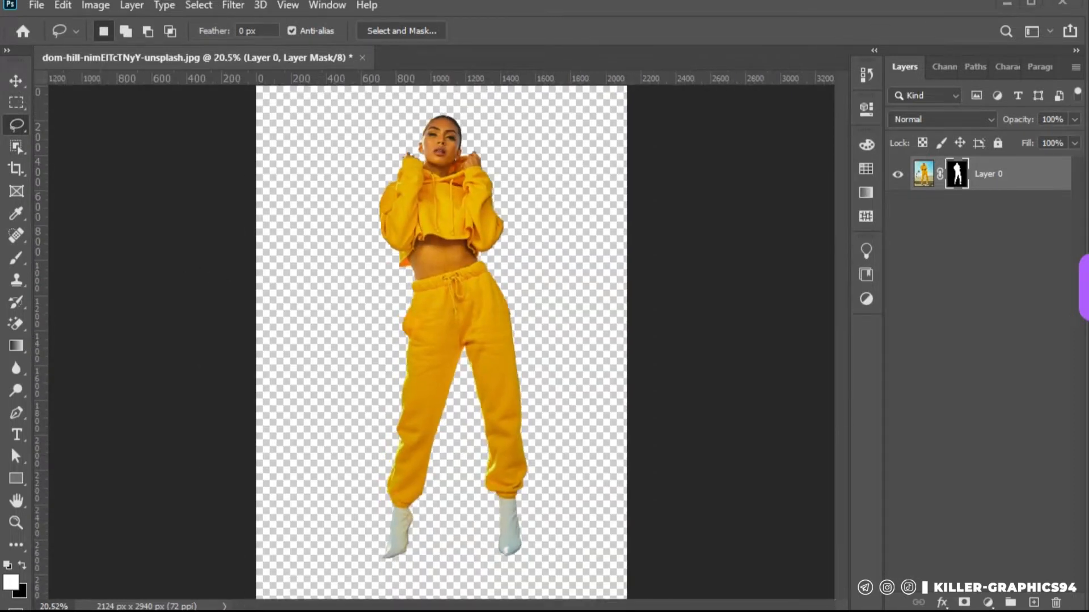
Apply the layer mask permanently to the woman's layer
{"action": "right_click", "coordinate": [994, 172]}
{"action": "key", "text": "Escape"}
{"action": "right_click", "coordinate": [957, 171]}
{"action": "left_click", "coordinate": [959, 217]}
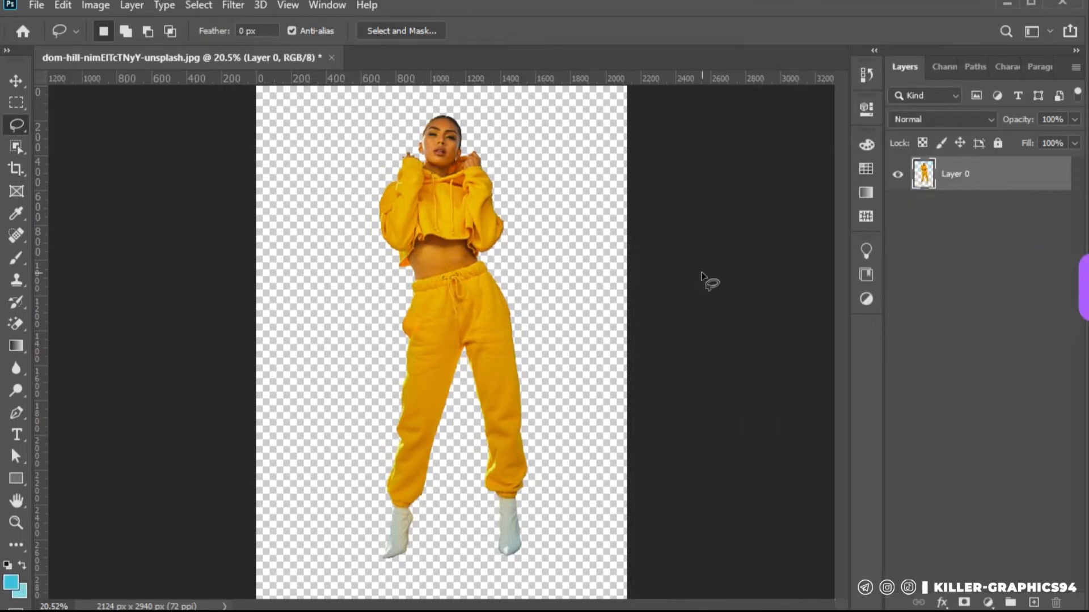
Extend the canvas on all sides with the Crop tool to about 4008 x 3199 px
{"action": "scroll", "coordinate": [426, 282], "scroll_direction": "down", "scroll_amount": 3}
{"action": "key", "text": "c"}
{"action": "left_click_drag", "start_coordinate": [597, 340], "coordinate": [648, 342]}
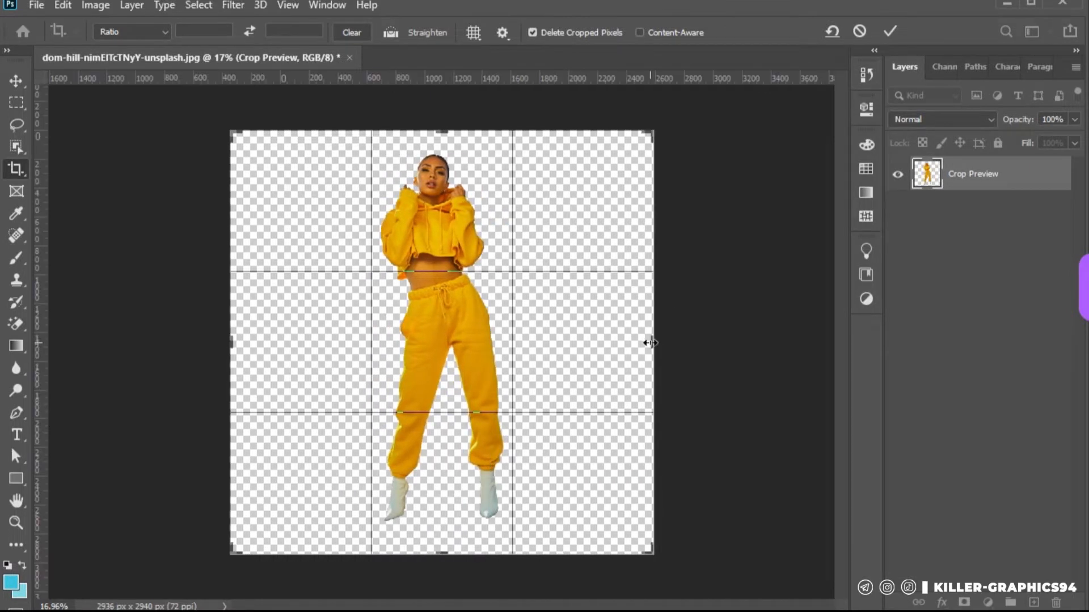
{"action": "left_click_drag", "start_coordinate": [442, 554], "coordinate": [444, 573]}
{"action": "left_click_drag", "start_coordinate": [662, 344], "coordinate": [736, 344]}
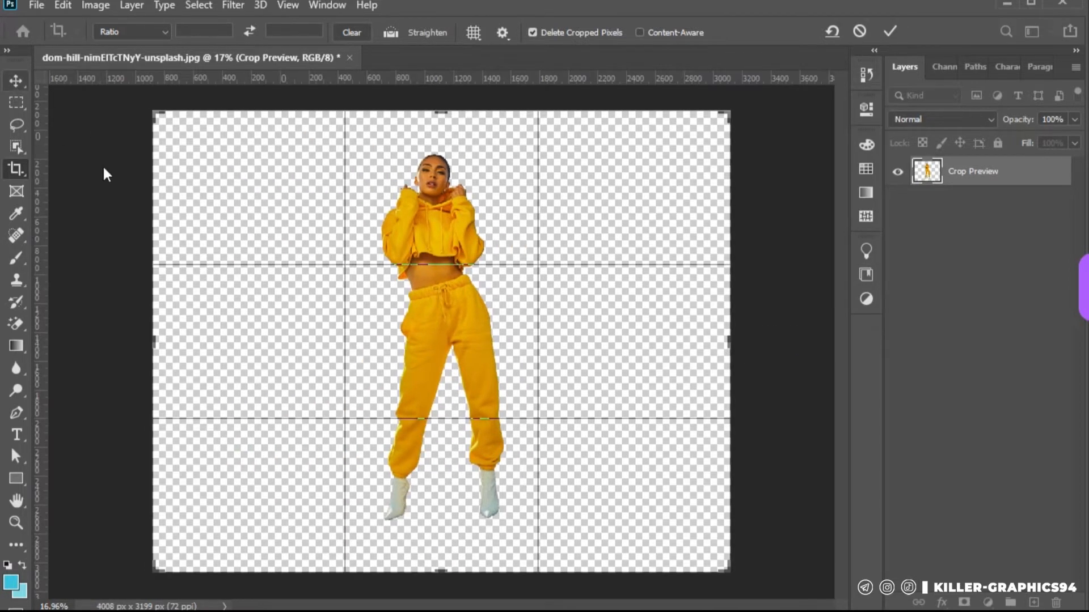
{"action": "key", "text": "v"}
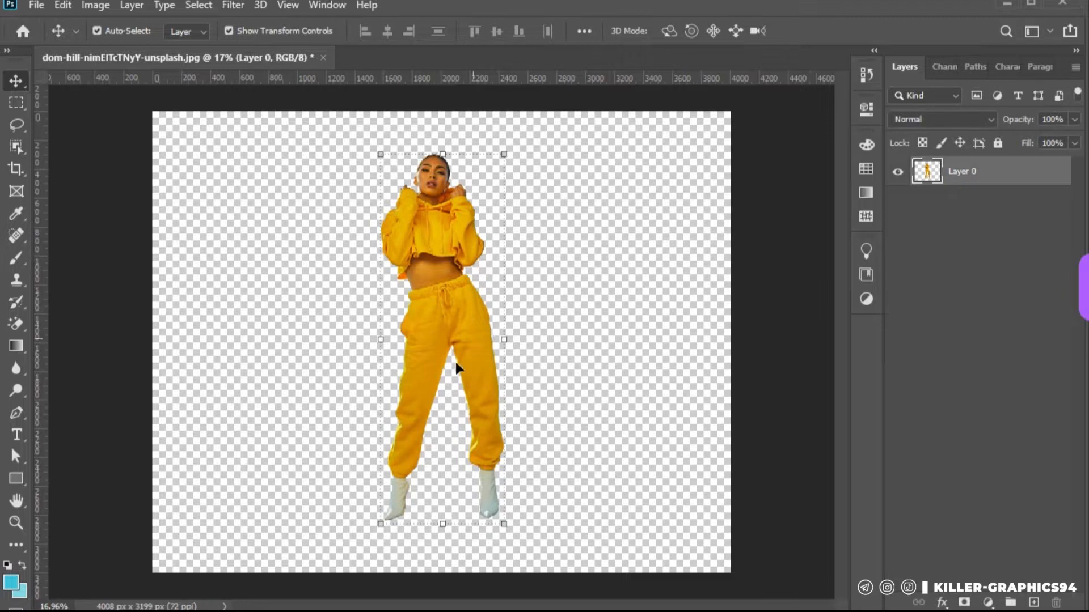
Copy a narrow vertical strip through the middle of the right-hand boot, down to its toe, onto a new layer
{"action": "scroll", "coordinate": [471, 523], "scroll_direction": "up", "scroll_amount": 6}
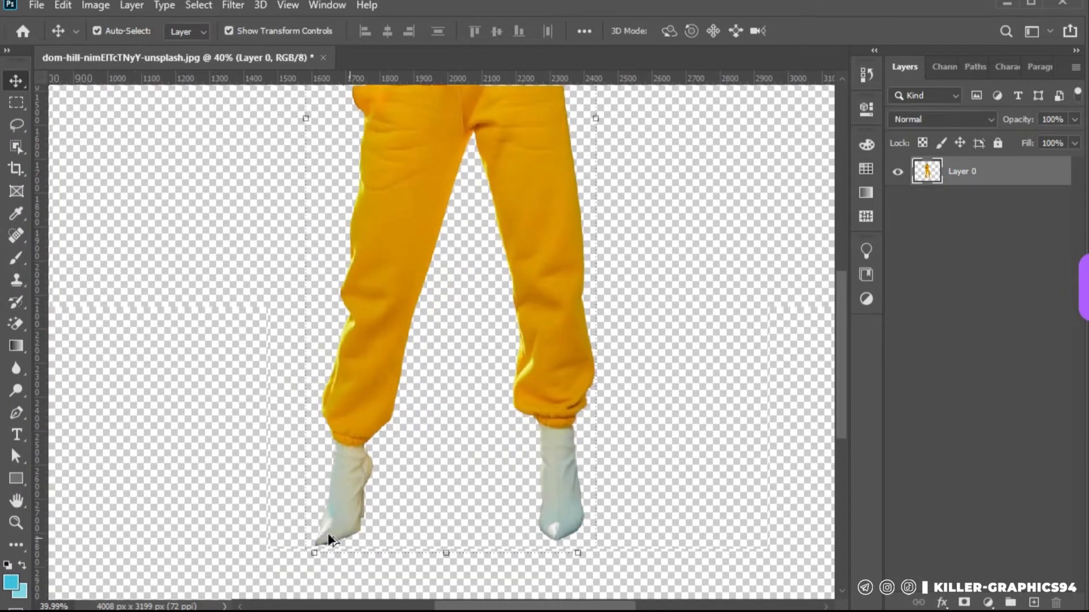
{"action": "scroll", "coordinate": [587, 513], "scroll_direction": "up", "scroll_amount": 4}
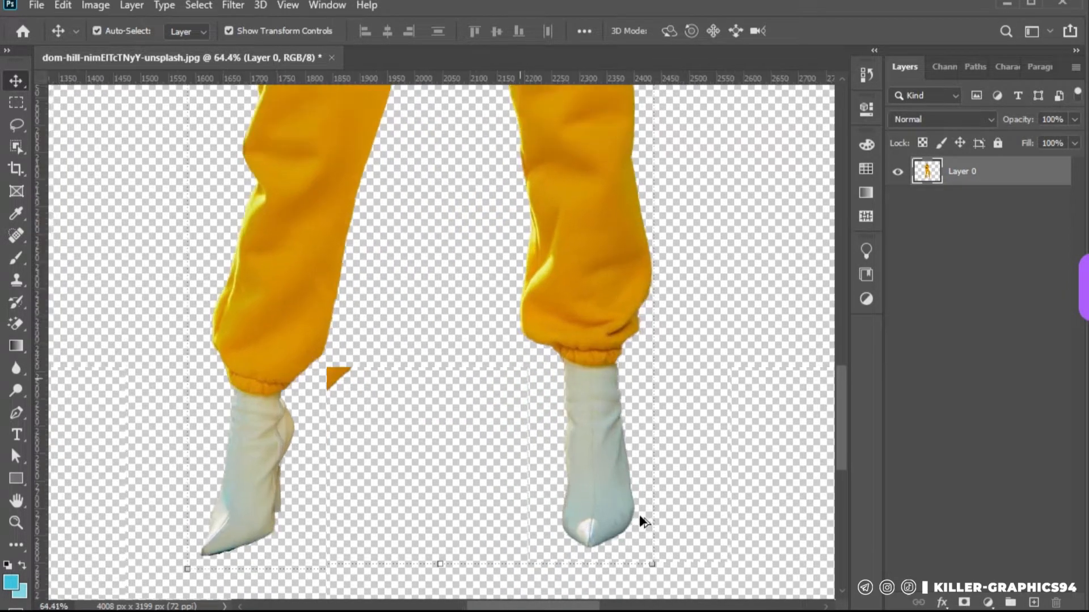
{"action": "scroll", "coordinate": [639, 515], "scroll_direction": "up", "scroll_amount": 3}
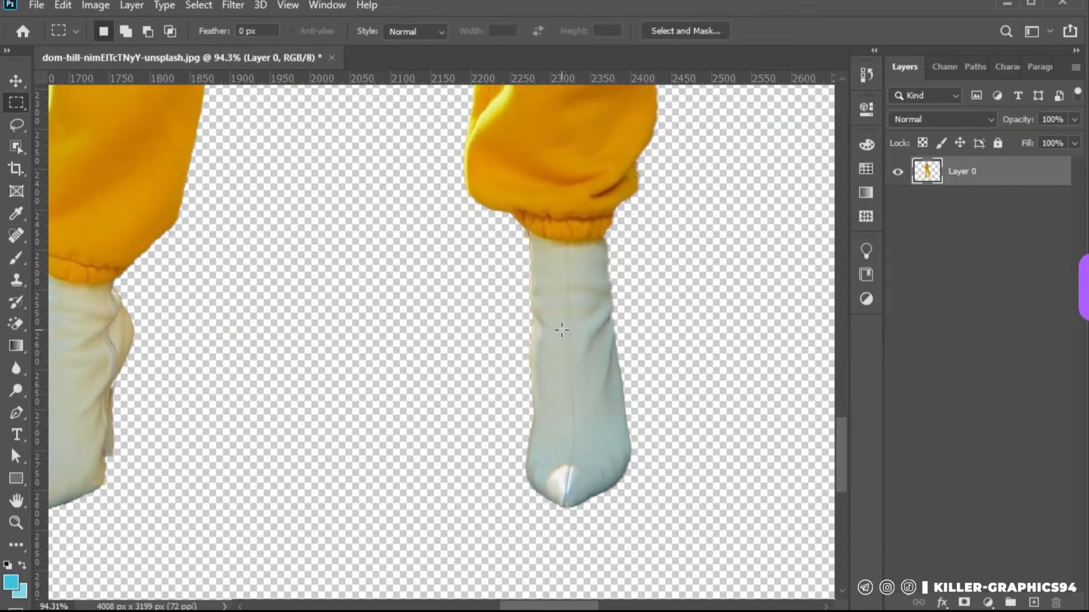
{"action": "left_click_drag", "start_coordinate": [561, 330], "coordinate": [579, 491]}
{"action": "key", "text": "ctrl+j"}
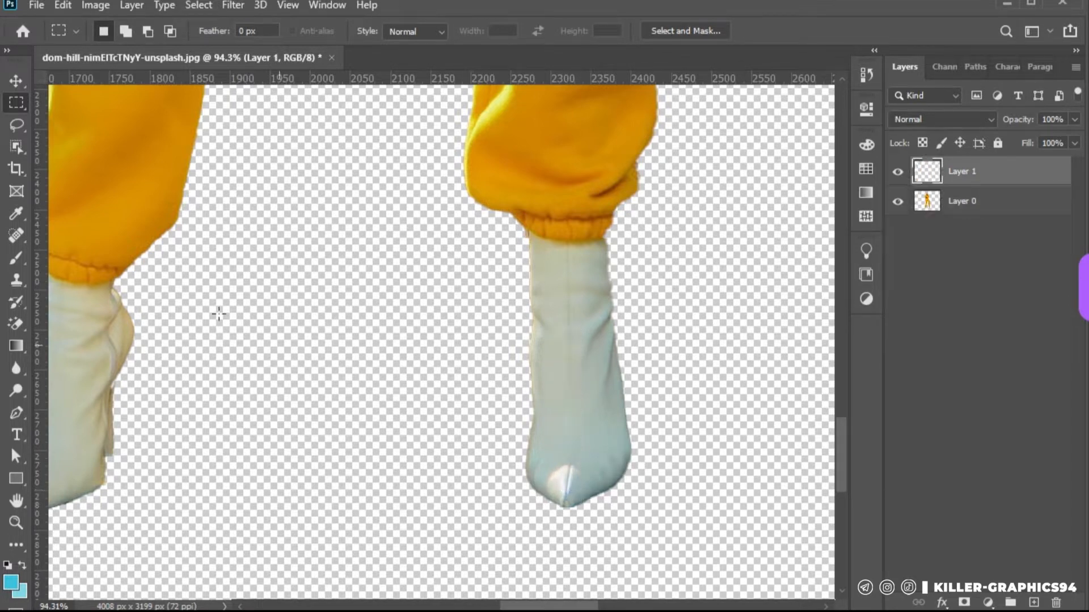
Stretch the copied boot strip horizontally into a band spanning the full canvas width
{"action": "key", "text": "v"}
{"action": "scroll", "coordinate": [459, 318], "scroll_direction": "down", "scroll_amount": 6}
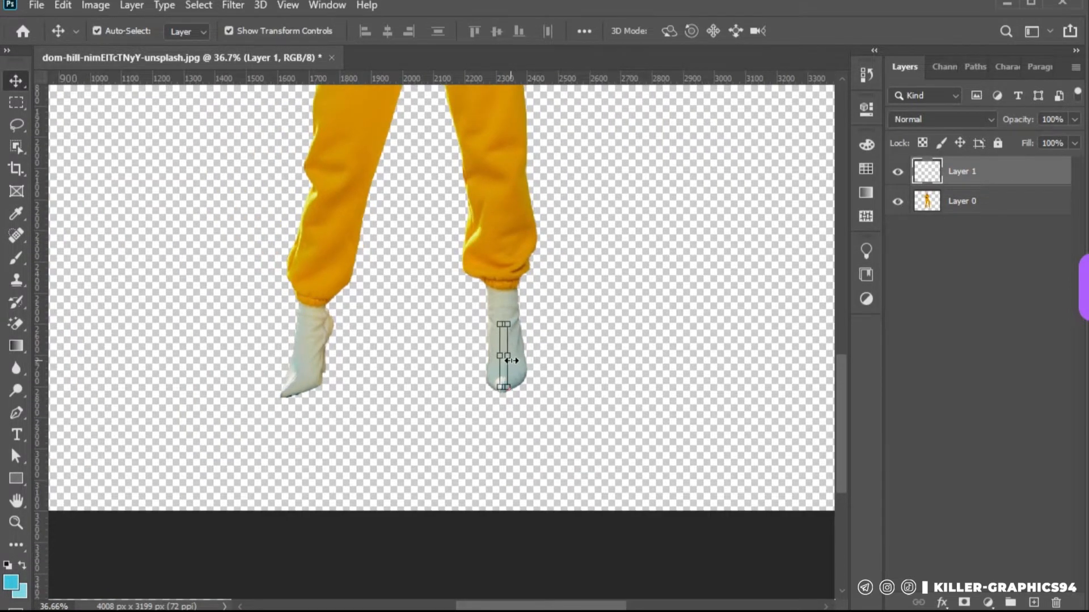
{"action": "left_click_drag", "start_coordinate": [548, 361], "coordinate": [704, 366]}
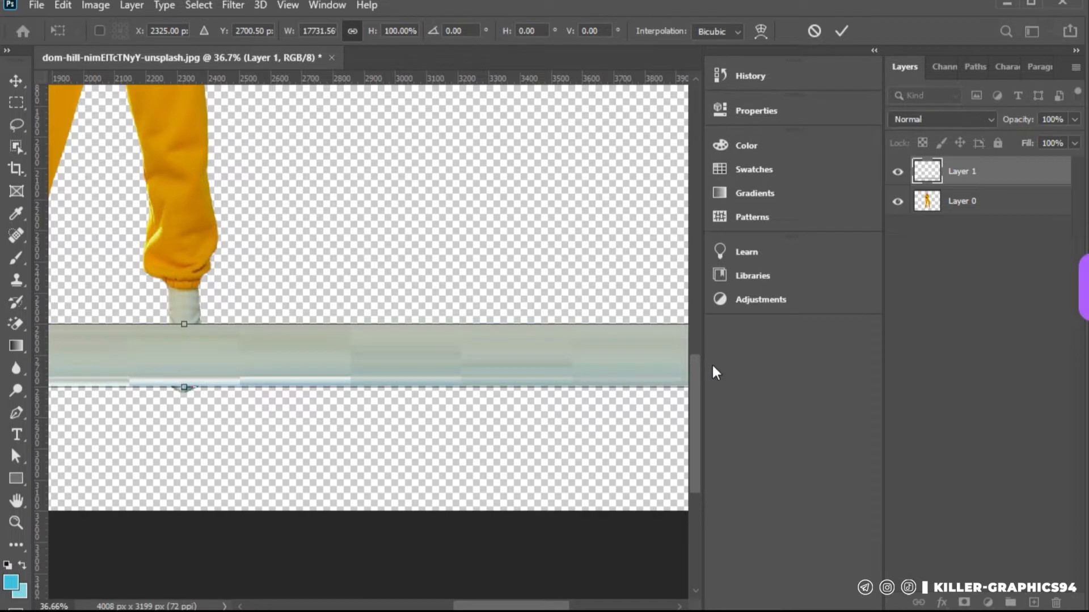
{"action": "left_click_drag", "start_coordinate": [724, 364], "coordinate": [862, 364]}
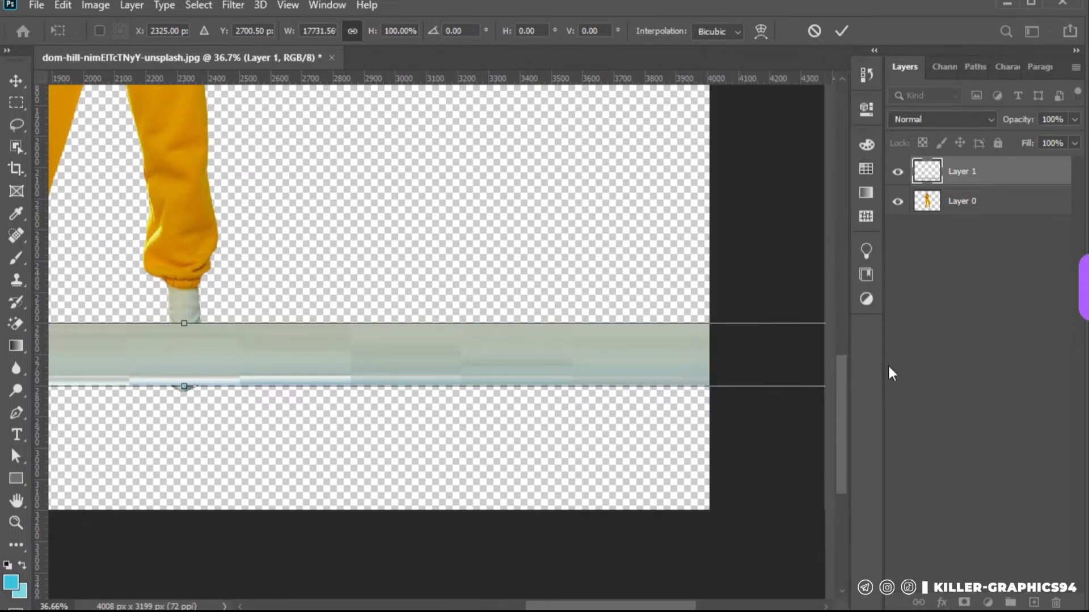
{"action": "key", "text": "ctrl+0"}
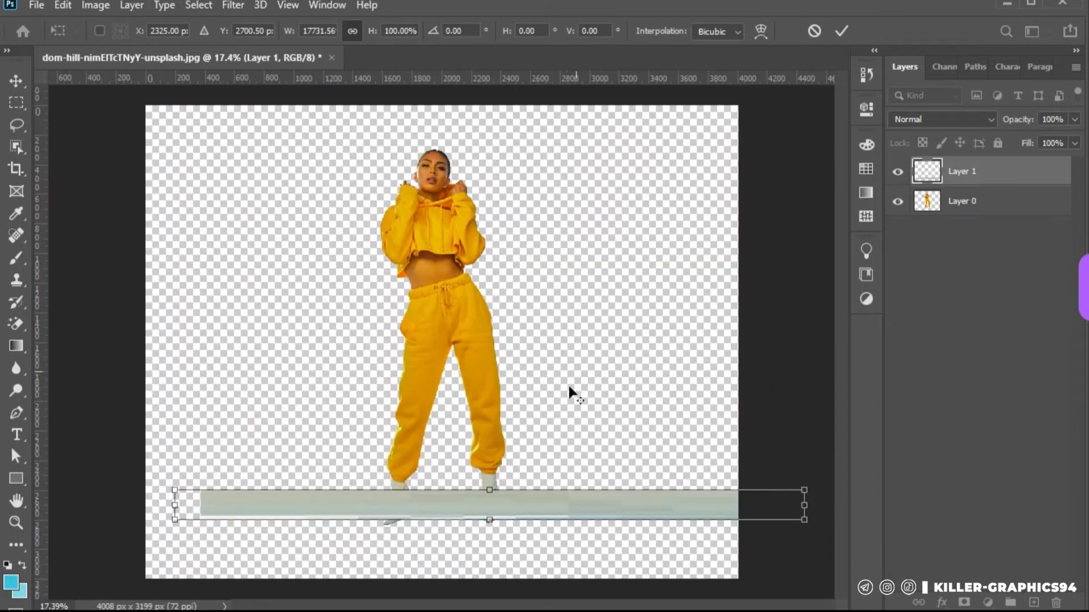
{"action": "left_click_drag", "start_coordinate": [570, 505], "coordinate": [541, 503]}
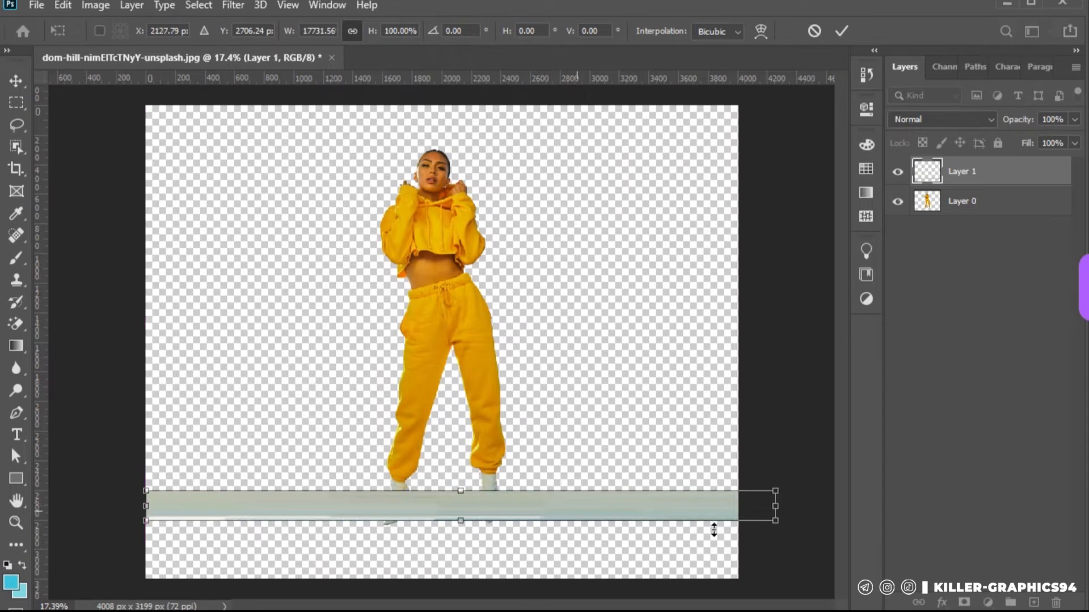
{"action": "left_click_drag", "start_coordinate": [775, 510], "coordinate": [739, 513]}
{"action": "left_click", "coordinate": [16, 82]}
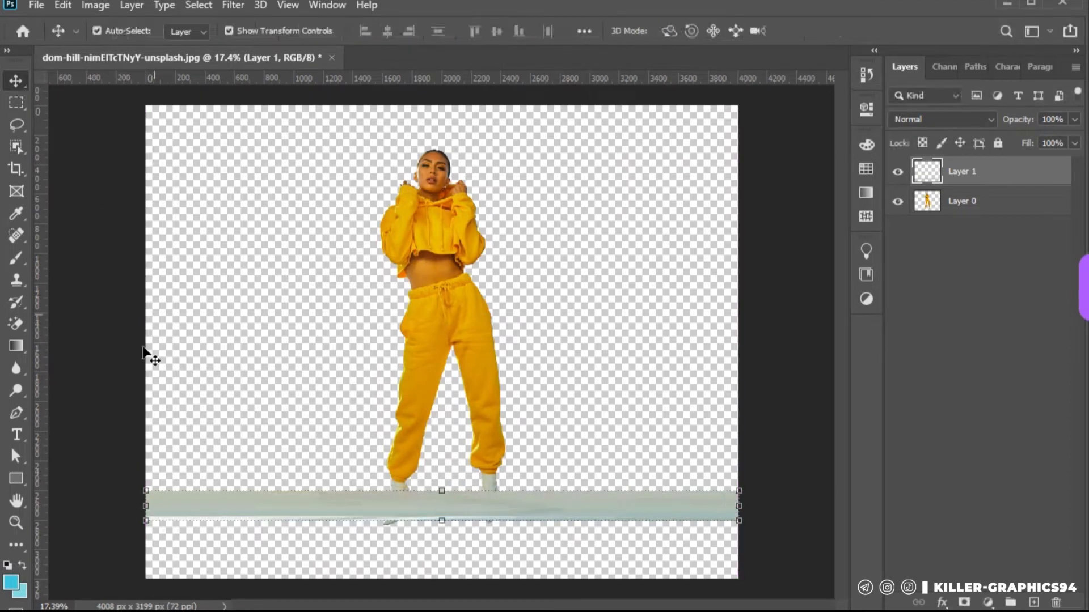
Copy a narrow vertical strip of Layer 0, from the first band up through the right-hand trouser cuff, onto a new layer
{"action": "left_click", "coordinate": [277, 382]}
{"action": "scroll", "coordinate": [408, 494], "scroll_direction": "up", "scroll_amount": 2}
{"action": "scroll", "coordinate": [531, 533], "scroll_direction": "up", "scroll_amount": 6}
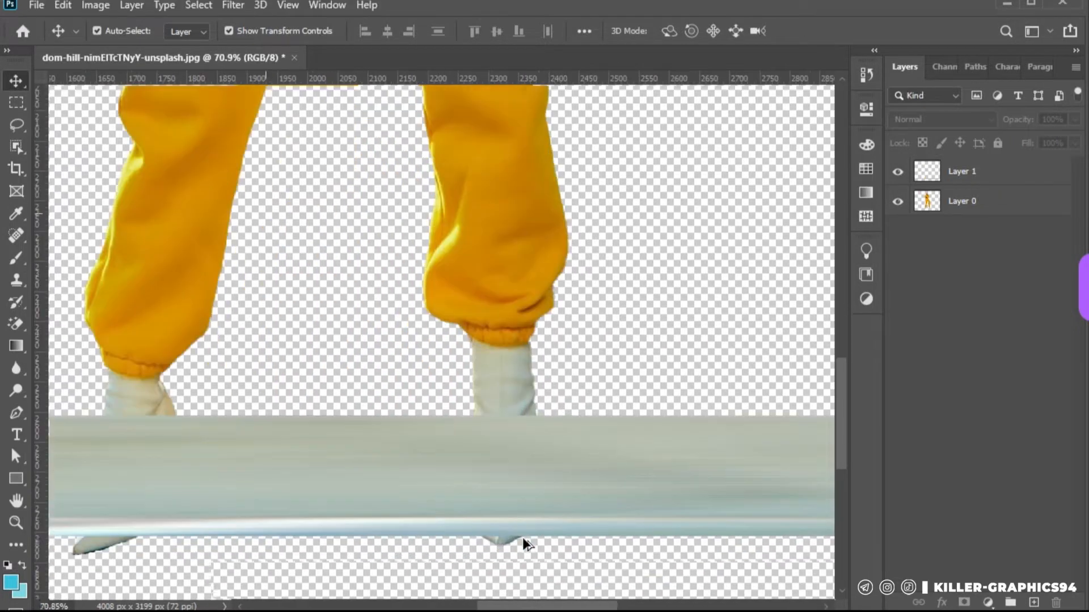
{"action": "scroll", "coordinate": [555, 504], "scroll_direction": "down", "scroll_amount": 2}
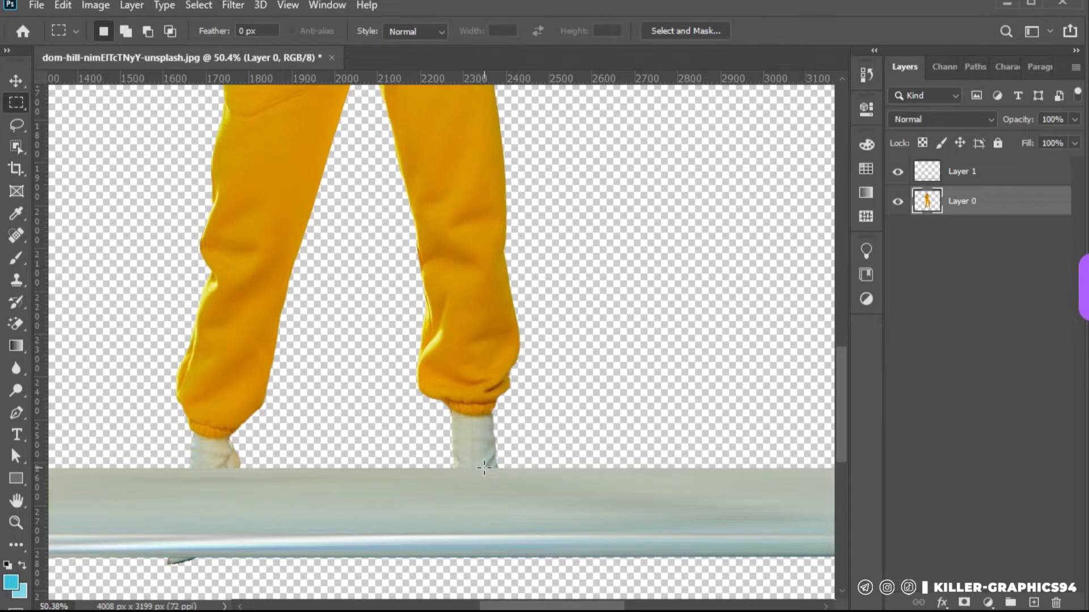
{"action": "left_click_drag", "start_coordinate": [489, 469], "coordinate": [481, 377]}
{"action": "key", "text": "ctrl+j"}
Stretch the copied cuff strip horizontally across the full canvas width, then deselect its layer
{"action": "left_click", "coordinate": [16, 81]}
{"action": "scroll", "coordinate": [523, 318], "scroll_direction": "down", "scroll_amount": 6}
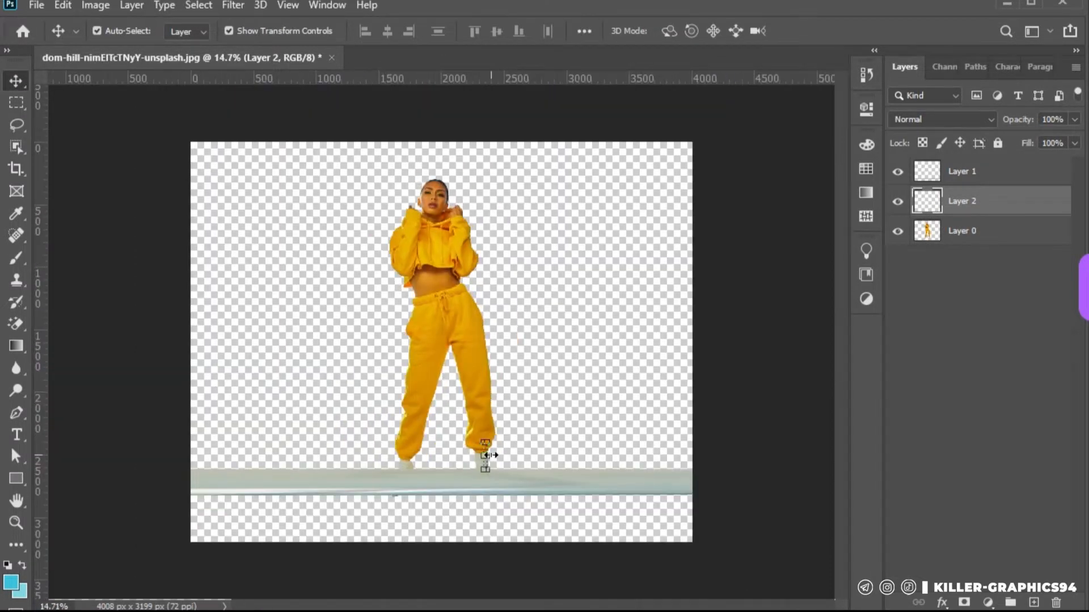
{"action": "left_click_drag", "start_coordinate": [491, 454], "coordinate": [190, 457]}
{"action": "left_click", "coordinate": [16, 81]}
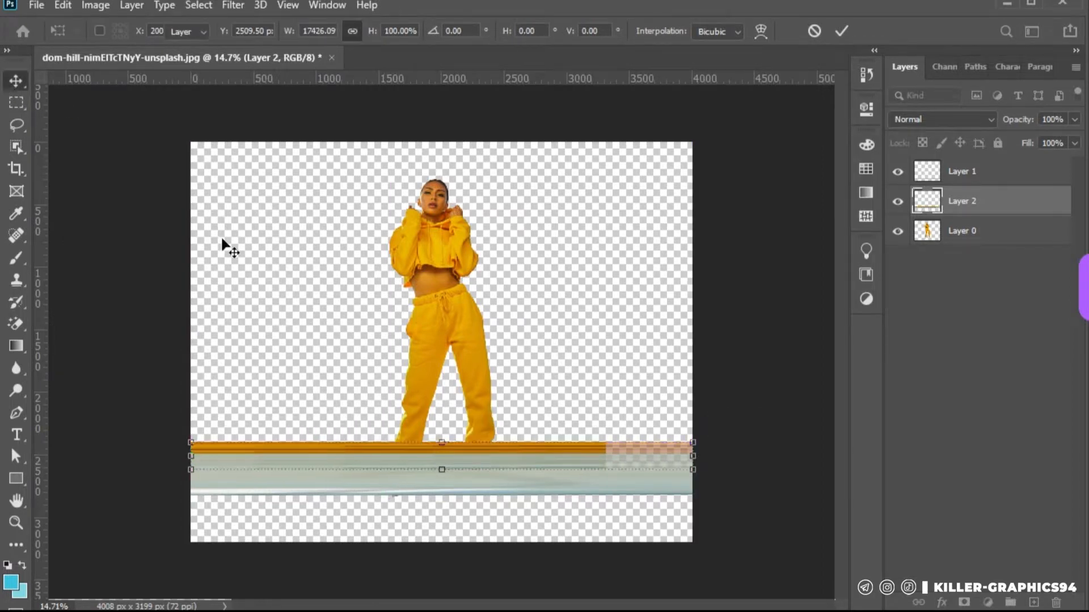
{"action": "left_click", "coordinate": [67, 102]}
Raise Layer 0 above both bands and copy a narrow vertical strip of the right-hand lower trouser leg onto a new layer on top
{"action": "scroll", "coordinate": [492, 500], "scroll_direction": "up", "scroll_amount": 7}
{"action": "key", "text": "m"}
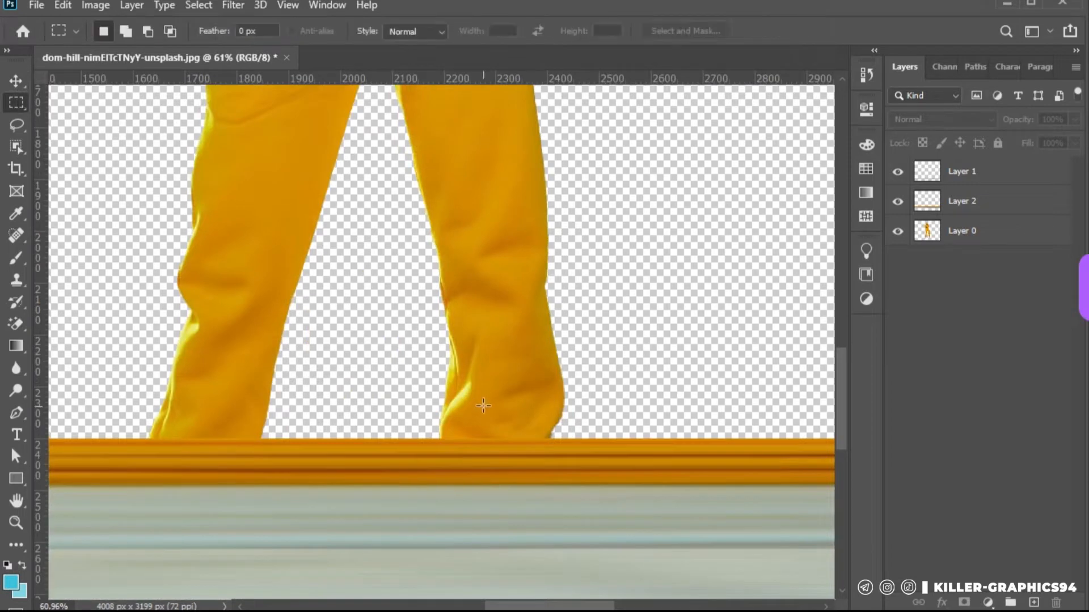
{"action": "left_click_drag", "start_coordinate": [506, 437], "coordinate": [497, 279]}
{"action": "left_click", "coordinate": [992, 241]}
{"action": "left_click_drag", "start_coordinate": [992, 241], "coordinate": [994, 170]}
{"action": "key", "text": "ctrl+j"}
{"action": "key", "text": "ctrl+bracketleft"}
{"action": "double_click", "coordinate": [972, 204]}
{"action": "left_click", "coordinate": [1047, 58]}
{"action": "left_click_drag", "start_coordinate": [997, 201], "coordinate": [998, 160]}
{"action": "key", "text": "v"}
{"action": "scroll", "coordinate": [555, 383], "scroll_direction": "down", "scroll_amount": 5}
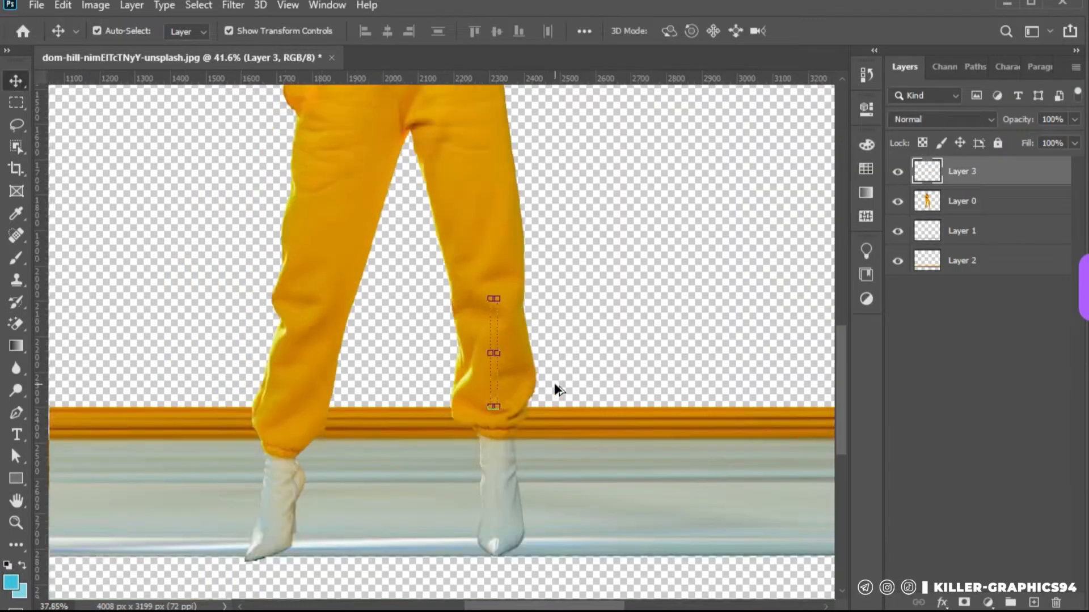
Stretch the copied lower trouser strip horizontally into a band spanning the full canvas width
{"action": "scroll", "coordinate": [555, 390], "scroll_direction": "down", "scroll_amount": 4}
{"action": "left_click_drag", "start_coordinate": [524, 369], "coordinate": [109, 346]}
{"action": "key", "text": "Return"}
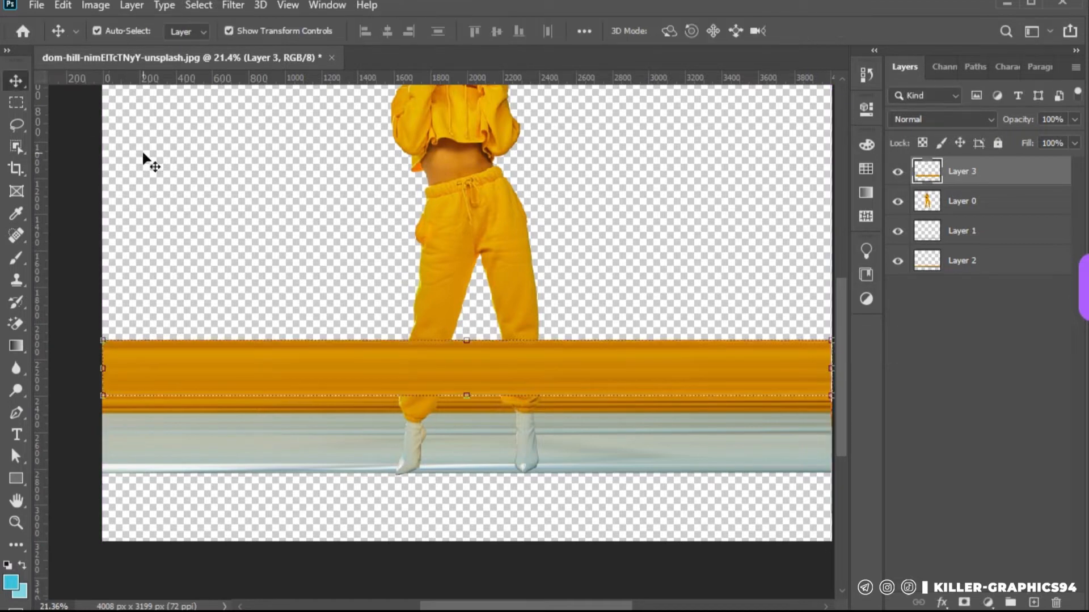
{"action": "left_click", "coordinate": [142, 159]}
Extend the lower trouser band upward to about 141% height, move its layer beneath all the others, and deselect it
{"action": "scroll", "coordinate": [486, 341], "scroll_direction": "up", "scroll_amount": 5}
{"action": "left_click", "coordinate": [492, 377]}
{"action": "left_click_drag", "start_coordinate": [456, 349], "coordinate": [455, 309]}
{"action": "left_click_drag", "start_coordinate": [454, 447], "coordinate": [455, 448]}
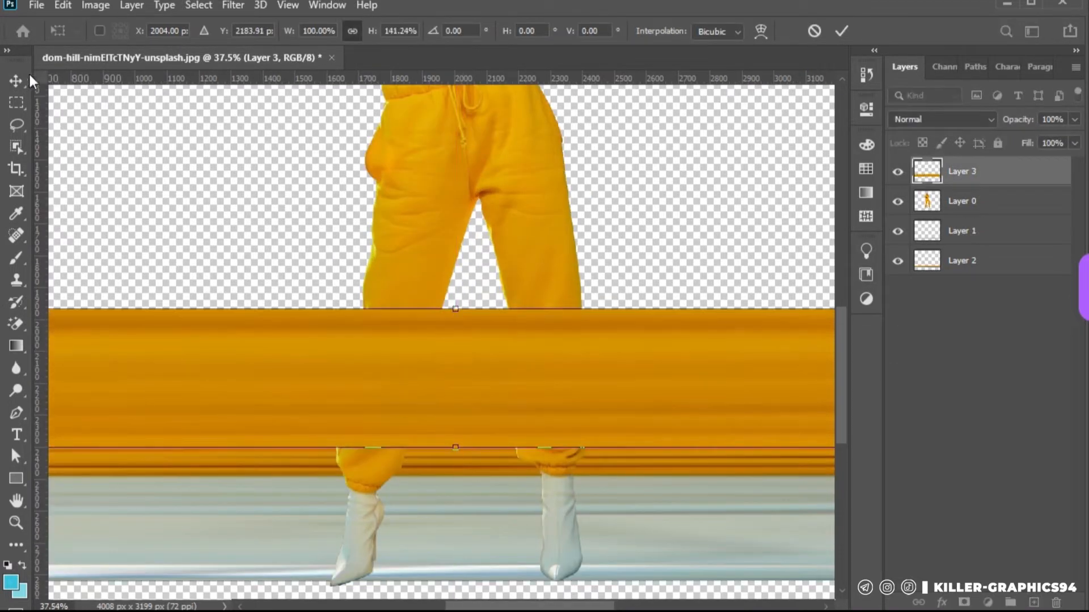
{"action": "left_click", "coordinate": [20, 81]}
{"action": "key", "text": "ctrl+["}
{"action": "key", "text": "ctrl+["}
{"action": "key", "text": "ctrl+["}
{"action": "left_click", "coordinate": [685, 194]}
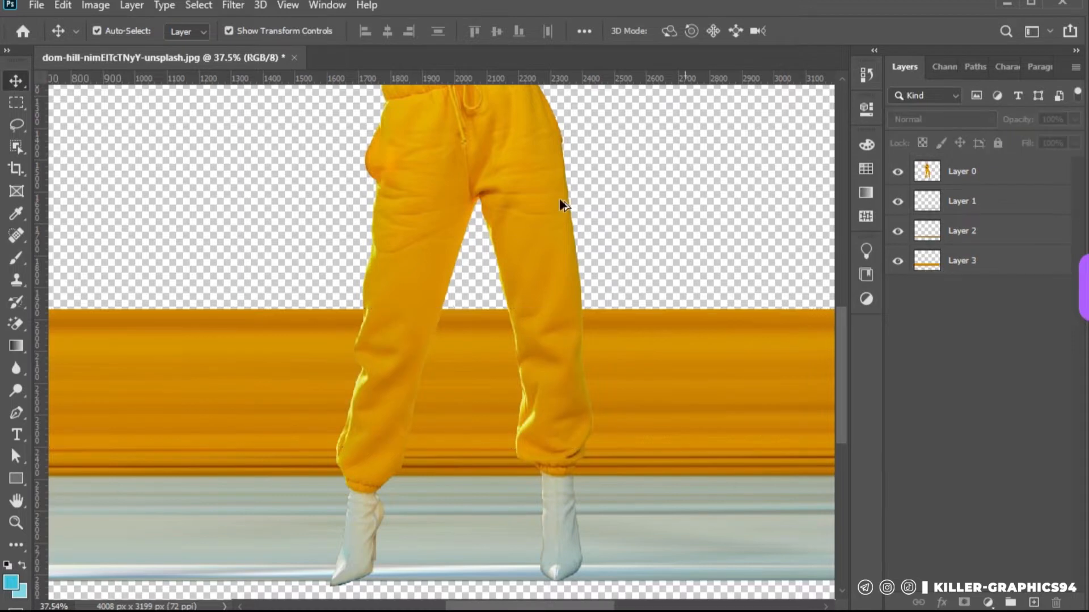
Copy a narrow vertical strip of Layer 0's left-hand trouser leg, from hip to mid-thigh, onto a new layer
{"action": "scroll", "coordinate": [560, 203], "scroll_direction": "down", "scroll_amount": 2}
{"action": "scroll", "coordinate": [482, 363], "scroll_direction": "up", "scroll_amount": 3}
{"action": "scroll", "coordinate": [359, 257], "scroll_direction": "up", "scroll_amount": 5}
{"action": "left_click", "coordinate": [20, 103]}
{"action": "left_click_drag", "start_coordinate": [411, 304], "coordinate": [419, 445]}
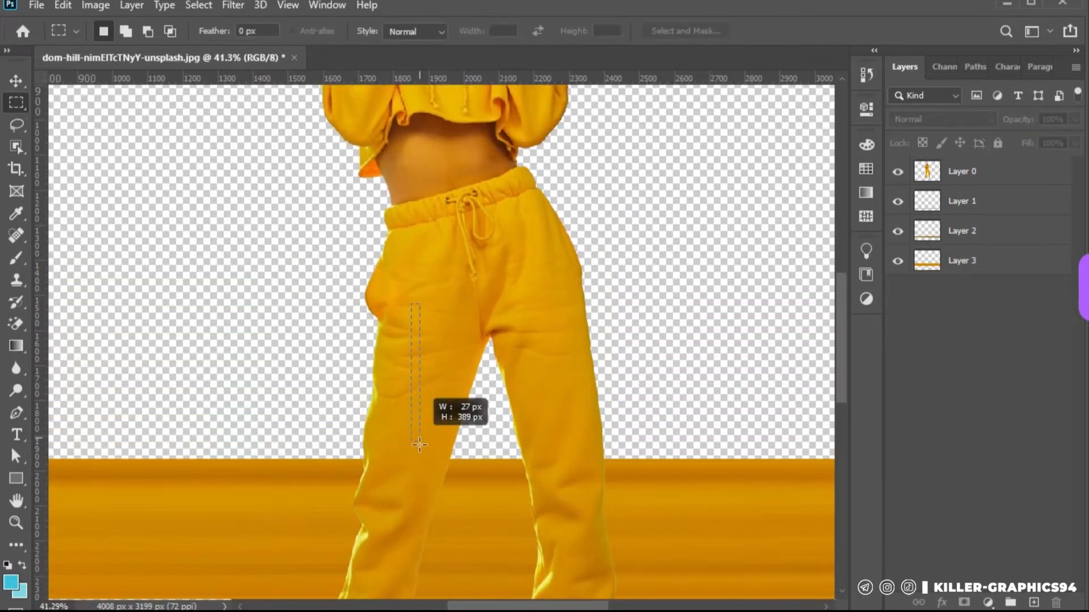
{"action": "left_click_drag", "start_coordinate": [416, 257], "coordinate": [425, 425]}
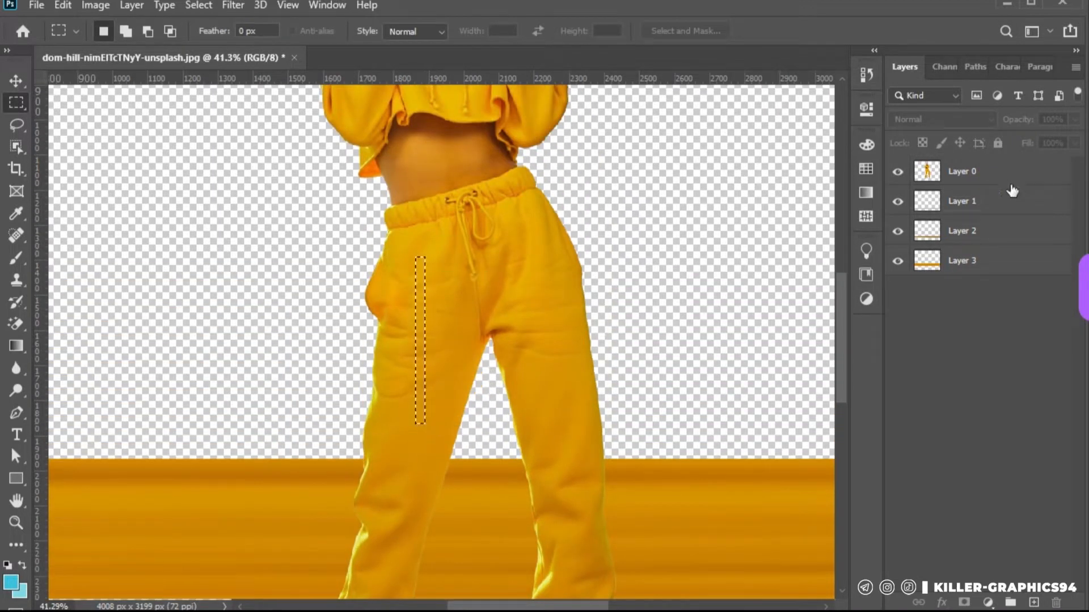
{"action": "left_click", "coordinate": [998, 177]}
{"action": "key", "text": "ctrl+j"}
Stretch the copied thigh strip across the full canvas width and extend it down to the trouser band below
{"action": "key", "text": "v"}
{"action": "scroll", "coordinate": [502, 342], "scroll_direction": "down", "scroll_amount": 5}
{"action": "left_click_drag", "start_coordinate": [424, 347], "coordinate": [142, 352]}
{"action": "left_click_drag", "start_coordinate": [442, 382], "coordinate": [444, 397]}
{"action": "key", "text": "Return"}
Move the thigh band's layer beneath Layer 0 and Layer 1, then deselect it
{"action": "scroll", "coordinate": [566, 280], "scroll_direction": "up", "scroll_amount": 4}
{"action": "key", "text": "ctrl+["}
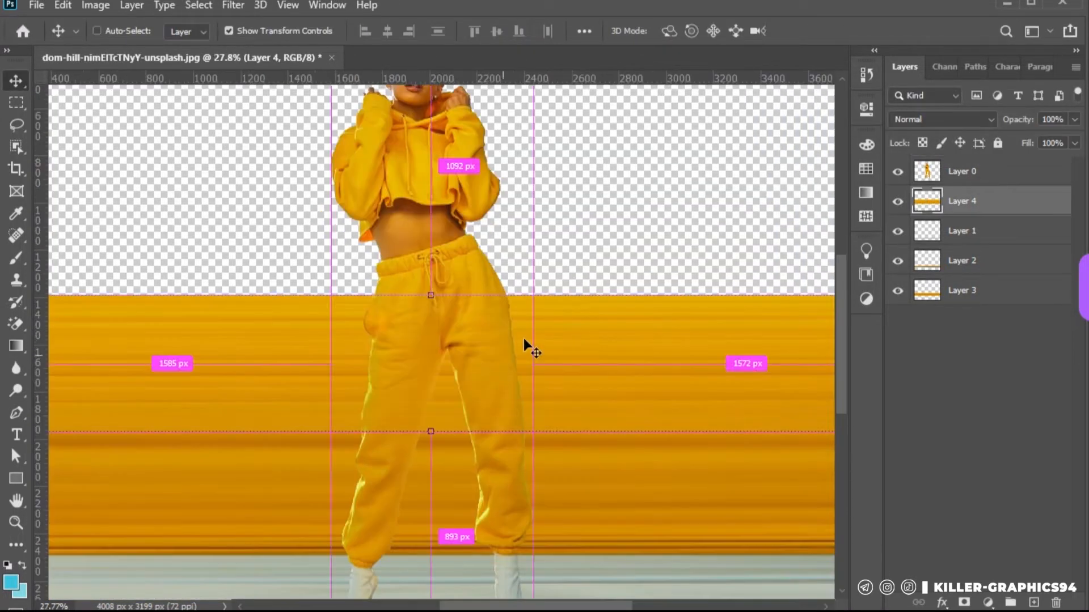
{"action": "key", "text": "ctrl+bracketleft"}
{"action": "left_click", "coordinate": [352, 287], "text": "ctrl"}
Copy a narrow vertical strip of Layer 0, from the waistband down to the thigh band, onto a new layer
{"action": "scroll", "coordinate": [387, 278], "scroll_direction": "up", "scroll_amount": 6}
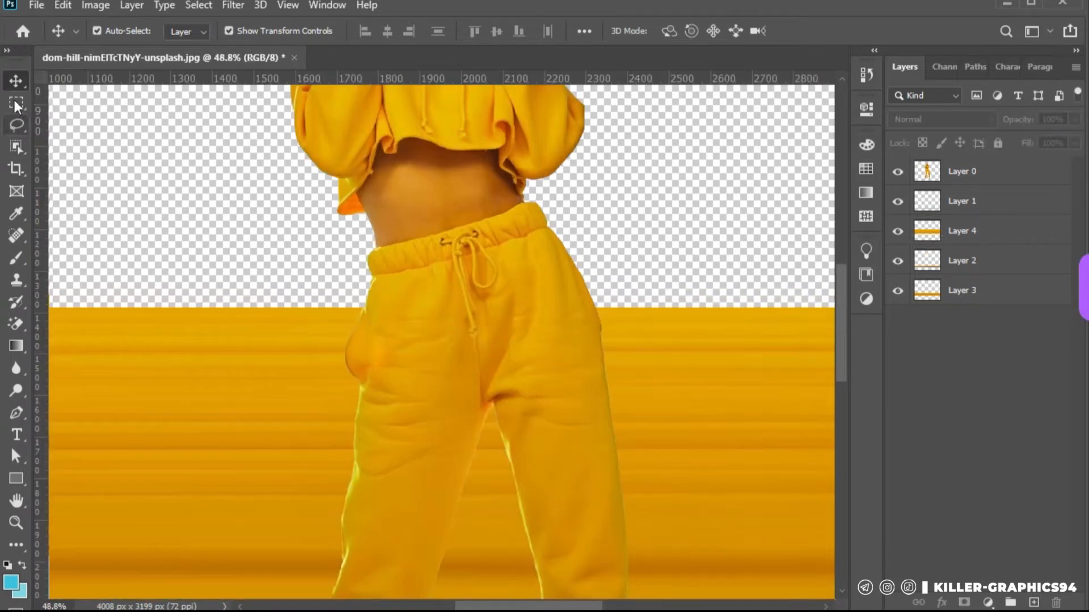
{"action": "left_click", "coordinate": [15, 106]}
{"action": "left_click_drag", "start_coordinate": [429, 239], "coordinate": [437, 304]}
{"action": "left_click", "coordinate": [990, 171]}
{"action": "key", "text": "ctrl+j"}
Stretch the copied waistband strip across the full canvas width and send its layer to the bottom of the stack
{"action": "key", "text": "v"}
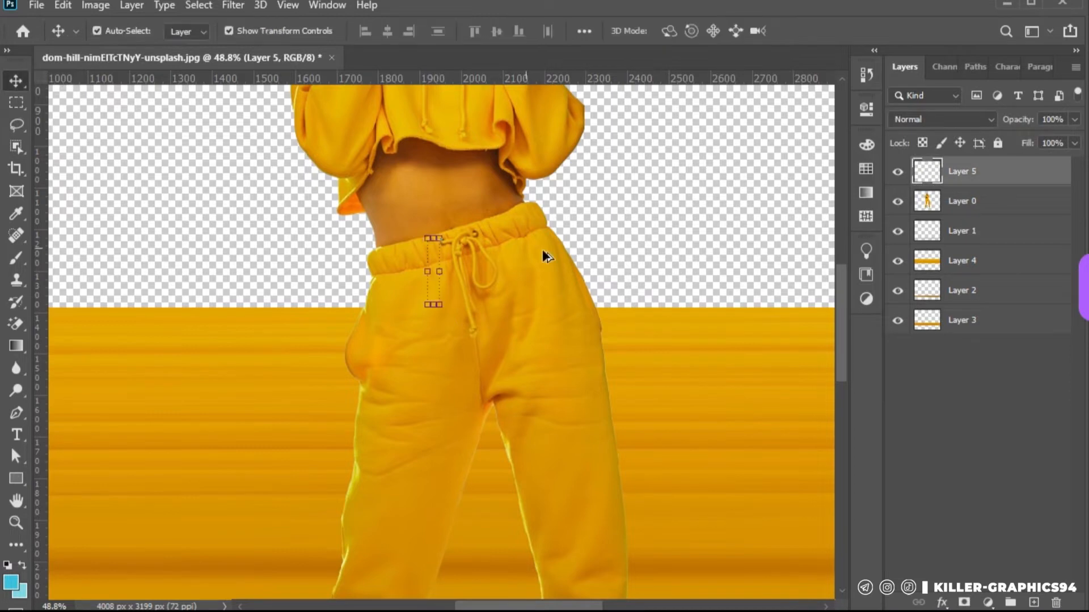
{"action": "scroll", "coordinate": [542, 249], "scroll_direction": "down", "scroll_amount": 4}
{"action": "key", "text": "ctrl+t"}
{"action": "left_click_drag", "start_coordinate": [497, 259], "coordinate": [161, 260]}
{"action": "left_click", "coordinate": [19, 80]}
{"action": "scroll", "coordinate": [482, 276], "scroll_direction": "up", "scroll_amount": 3}
{"action": "left_click_drag", "start_coordinate": [491, 274], "coordinate": [491, 276]}
{"action": "key", "text": "Return"}
{"action": "key", "text": "ctrl+shift+bracketleft"}
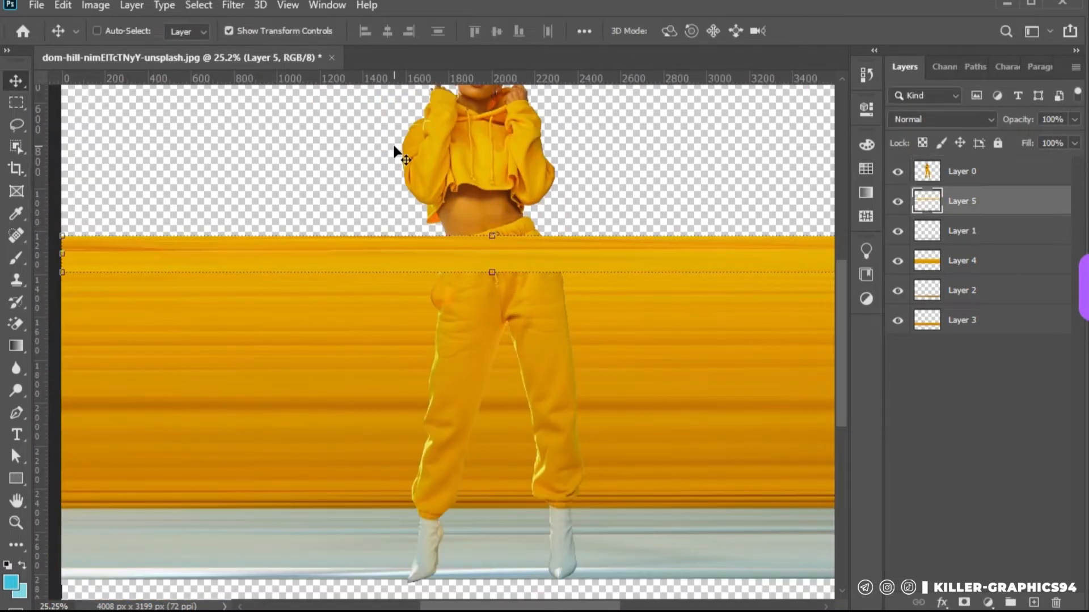
{"action": "left_click", "coordinate": [394, 152]}
Copy a narrow vertical strip of the lower hoodie, beside the left-hand sleeve, onto a new layer
{"action": "scroll", "coordinate": [604, 202], "scroll_direction": "down", "scroll_amount": 3}
{"action": "scroll", "coordinate": [522, 206], "scroll_direction": "up", "scroll_amount": 5}
{"action": "left_click_drag", "start_coordinate": [521, 205], "coordinate": [497, 330]}
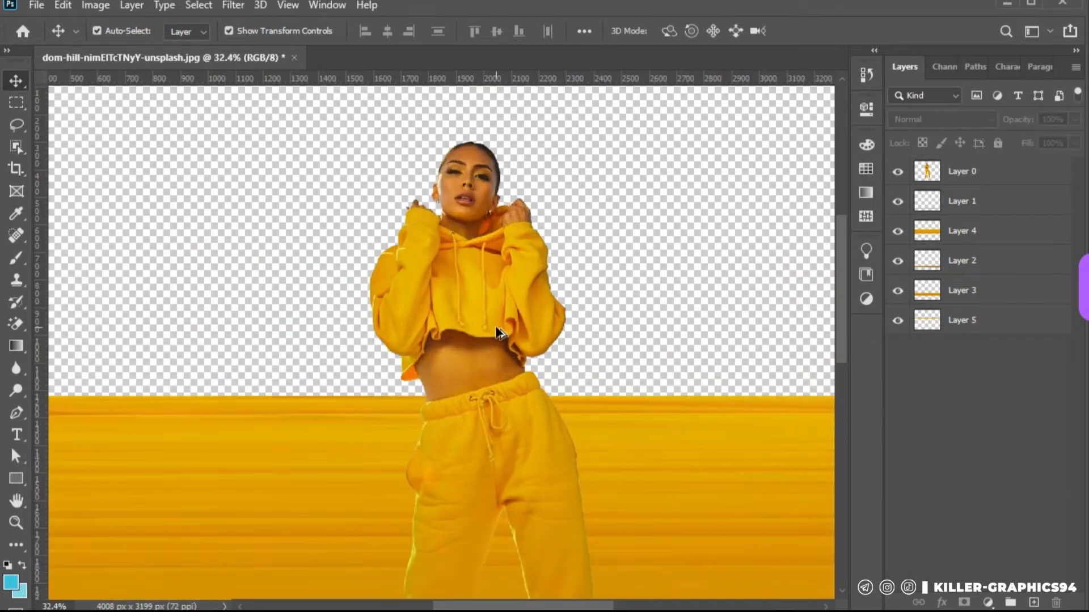
{"action": "key", "text": "m"}
{"action": "left_click_drag", "start_coordinate": [425, 277], "coordinate": [433, 335]}
{"action": "key", "text": "ctrl+j"}
Stretch the copied hoodie strip horizontally to the full canvas width of 4008 px
{"action": "key", "text": "v"}
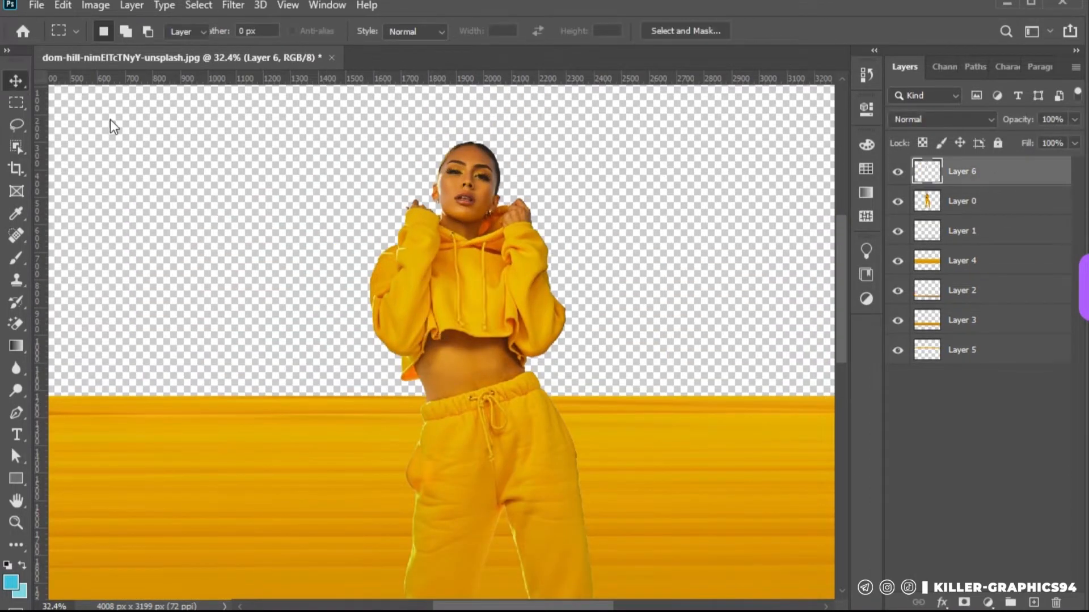
{"action": "scroll", "coordinate": [110, 119], "scroll_direction": "down", "scroll_amount": 5}
{"action": "key", "text": "ctrl+t"}
{"action": "left_click_drag", "start_coordinate": [415, 250], "coordinate": [182, 250]}
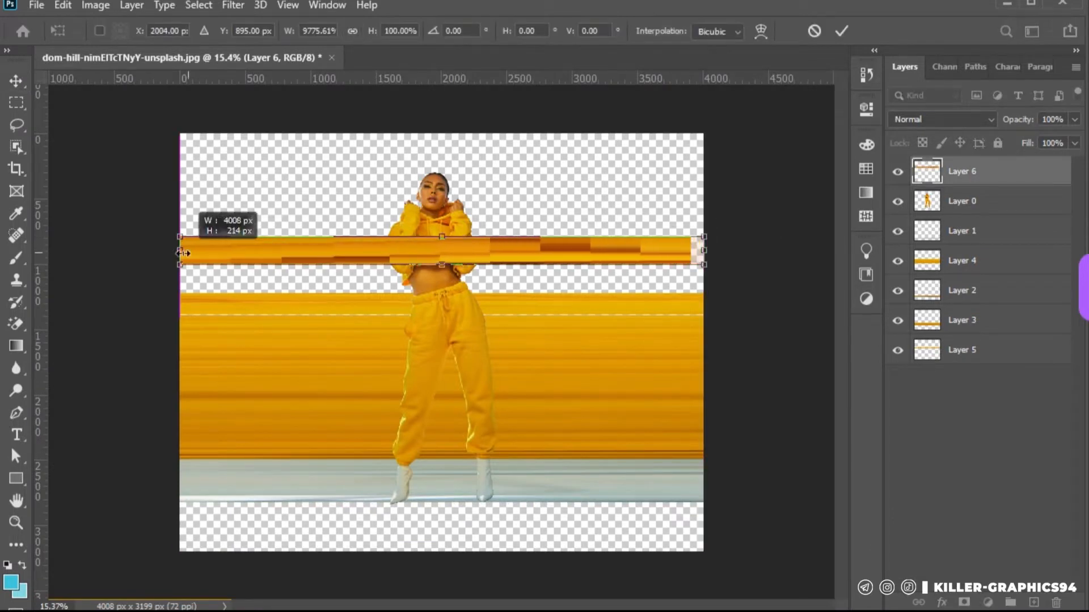
{"action": "key", "text": "Return"}
{"action": "scroll", "coordinate": [497, 263], "scroll_direction": "up", "scroll_amount": 3}
{"action": "left_click_drag", "start_coordinate": [371, 274], "coordinate": [371, 321]}
{"action": "key", "text": "Return"}
{"action": "scroll", "coordinate": [580, 147], "scroll_direction": "down", "scroll_amount": 4}
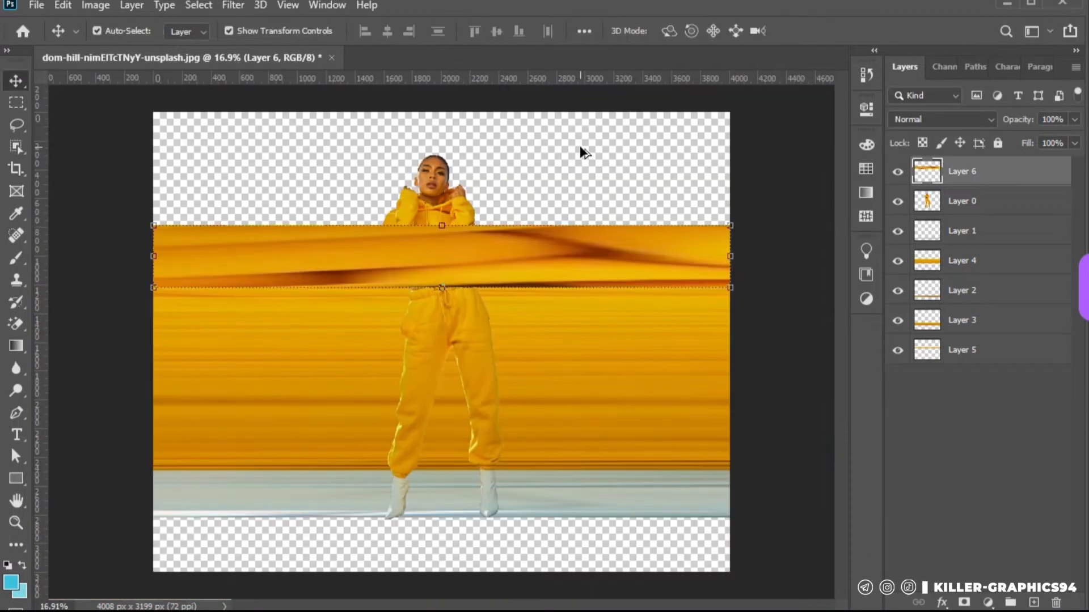
{"action": "key", "text": "ctrl+z"}
Move the hoodie band's layer beneath Layer 0 and Layer 1, then deselect it
{"action": "key", "text": "ctrl+["}
{"action": "key", "text": "ctrl+["}
{"action": "scroll", "coordinate": [515, 155], "scroll_direction": "up", "scroll_amount": 3}
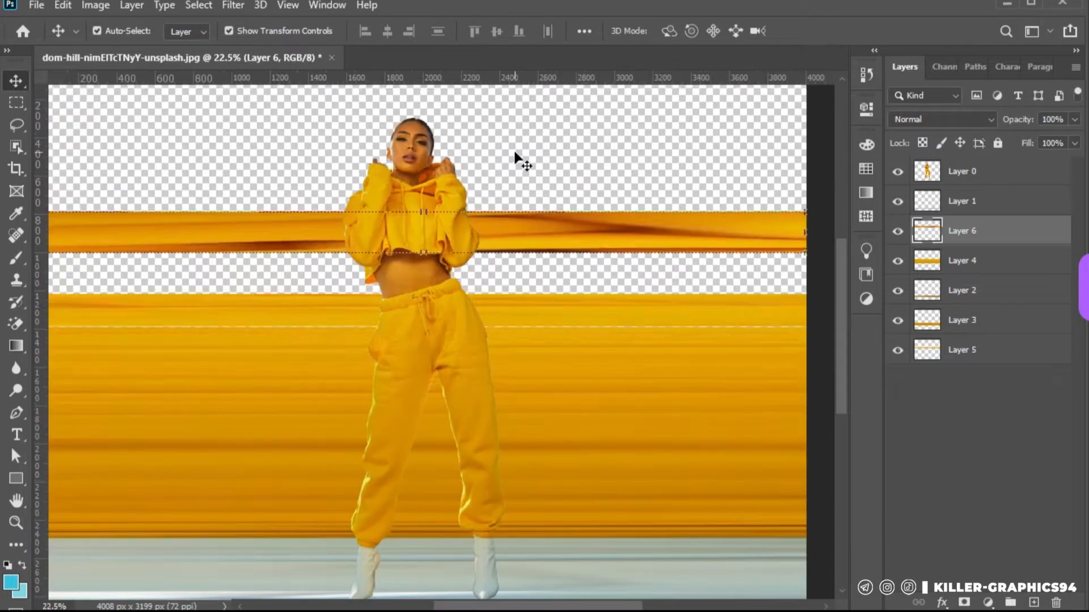
{"action": "left_click", "coordinate": [514, 154]}
Copy a narrow vertical strip of Layer 0's midriff, from the hoodie hem to the waistband, onto a new layer
{"action": "left_click", "coordinate": [16, 102]}
{"action": "left_click_drag", "start_coordinate": [366, 359], "coordinate": [363, 360]}
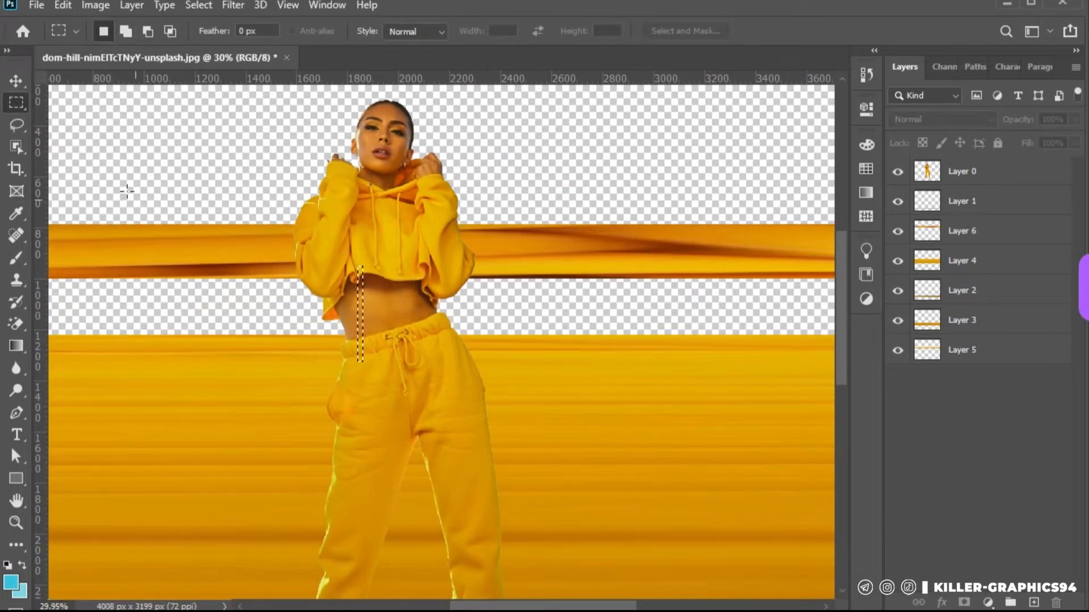
{"action": "left_click", "coordinate": [1002, 181]}
{"action": "key", "text": "ctrl+j"}
Stretch the copied midriff strip horizontally into a band spanning the full canvas width
{"action": "key", "text": "v"}
{"action": "scroll", "coordinate": [444, 302], "scroll_direction": "down", "scroll_amount": 4}
{"action": "key", "text": "ctrl+t"}
{"action": "left_click_drag", "start_coordinate": [426, 286], "coordinate": [683, 288]}
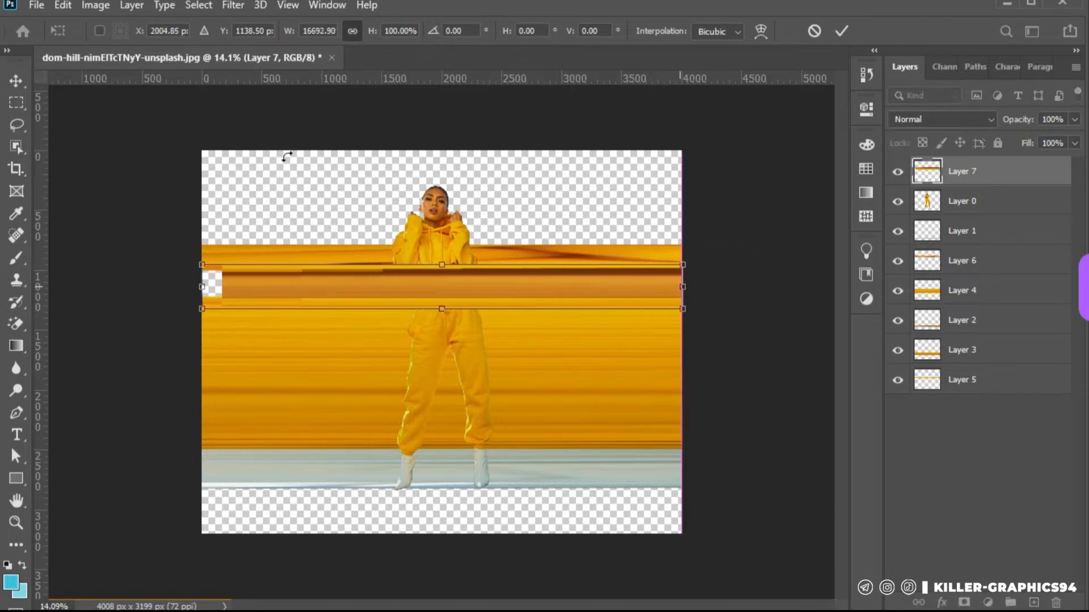
{"action": "key", "text": "Return"}
Move the midriff band's layer beneath Layer 0 and deselect it
{"action": "scroll", "coordinate": [366, 190], "scroll_direction": "up", "scroll_amount": 1}
{"action": "key", "text": "ctrl+["}
{"action": "scroll", "coordinate": [508, 341], "scroll_direction": "up", "scroll_amount": 4}
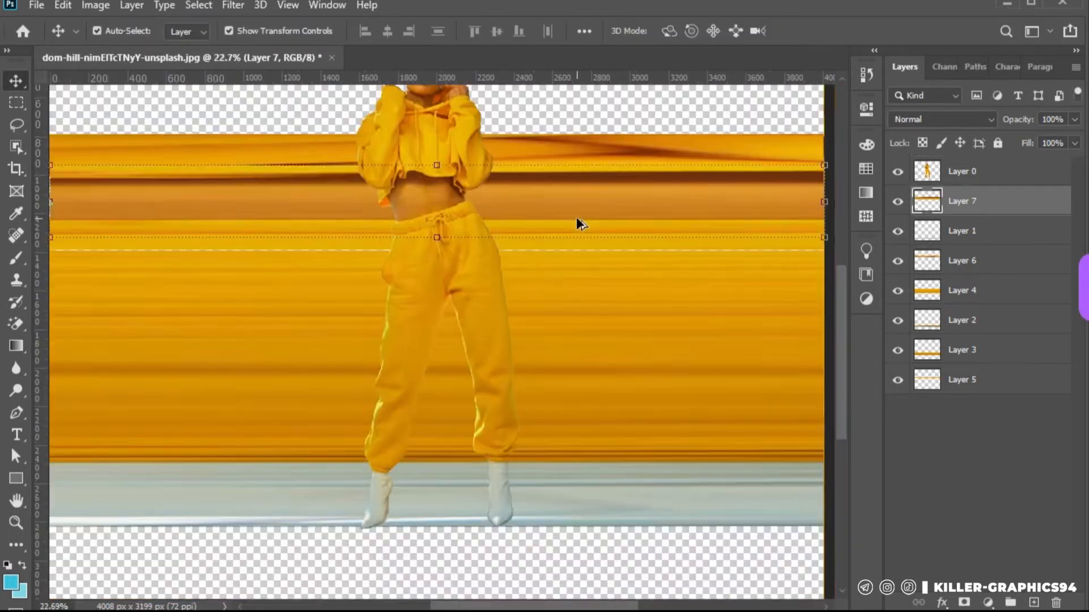
{"action": "scroll", "coordinate": [576, 217], "scroll_direction": "down", "scroll_amount": 5}
{"action": "left_click", "coordinate": [414, 195]}
Copy a narrow vertical strip of the left-hand raised hand and sleeve onto a new layer
{"action": "scroll", "coordinate": [413, 195], "scroll_direction": "up", "scroll_amount": 5}
{"action": "key", "text": "m"}
{"action": "mouse_move", "coordinate": [321, 260]}
{"action": "left_mouse_down"}
{"action": "mouse_move", "coordinate": [308, 236]}
{"action": "mouse_move", "coordinate": [315, 273]}
{"action": "left_mouse_up"}
{"action": "left_click_drag", "start_coordinate": [338, 169], "coordinate": [345, 250]}
{"action": "key", "text": "v"}
{"action": "scroll", "coordinate": [246, 176], "scroll_direction": "down", "scroll_amount": 3}
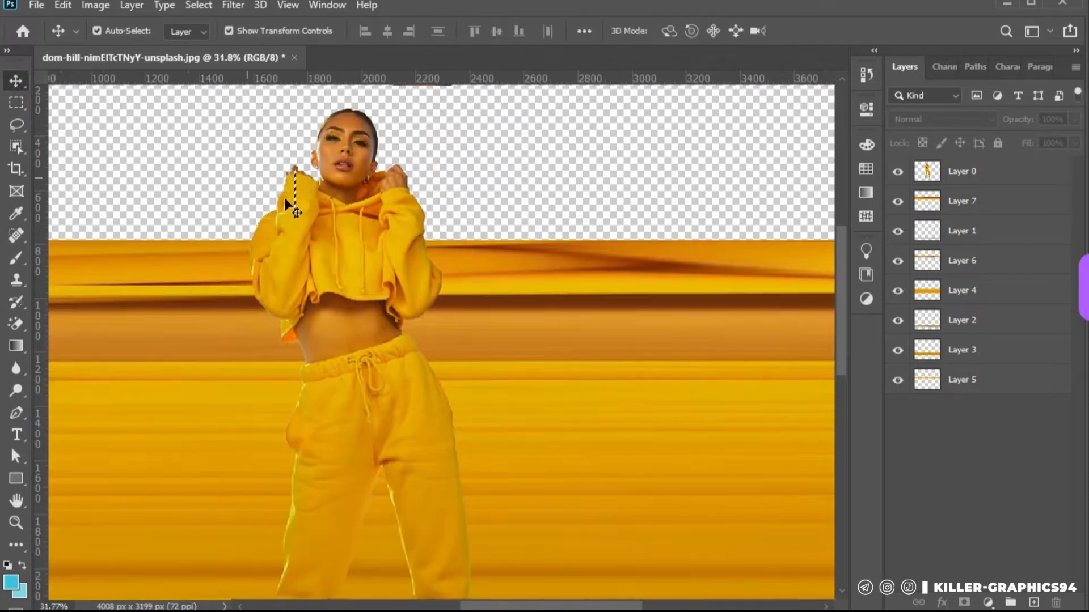
{"action": "key", "text": "ctrl+j"}
Stretch the copied sleeve strip across the full canvas width and extend it down to the hoodie band
{"action": "key", "text": "ctrl+t"}
{"action": "left_click_drag", "start_coordinate": [297, 192], "coordinate": [486, 226]}
{"action": "key", "text": "ctrl+0"}
{"action": "left_click_drag", "start_coordinate": [379, 208], "coordinate": [164, 210]}
{"action": "key", "text": "Return"}
{"action": "scroll", "coordinate": [461, 193], "scroll_direction": "up", "scroll_amount": 2}
{"action": "left_click_drag", "start_coordinate": [441, 208], "coordinate": [440, 221]}
{"action": "key", "text": "Return"}
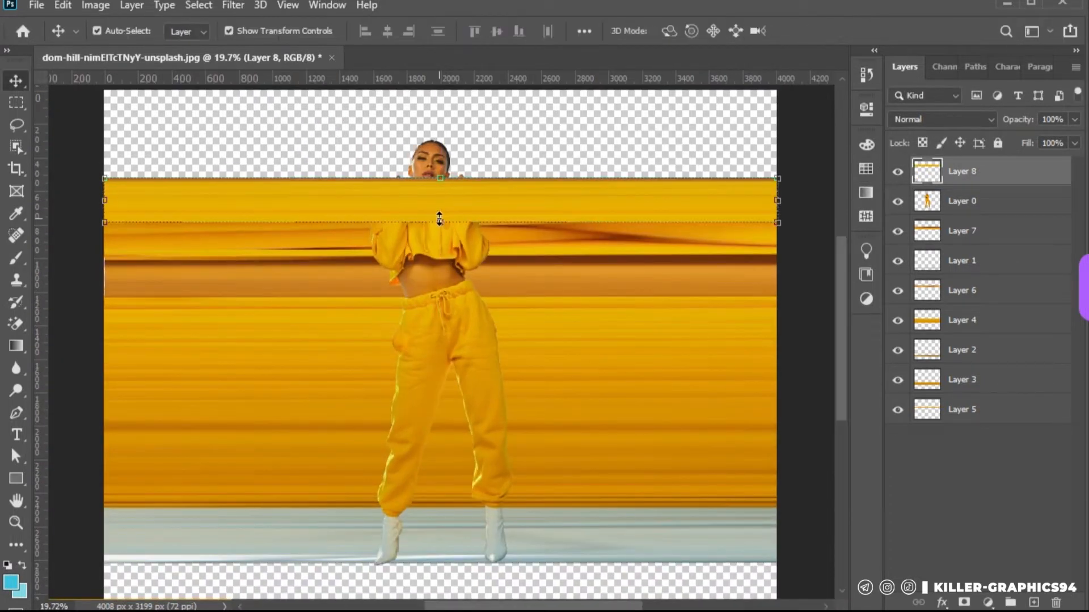
Move the sleeve band's layer beneath Layer 0 and deselect it
{"action": "key", "text": "ctrl+bracketleft"}
{"action": "scroll", "coordinate": [434, 149], "scroll_direction": "up", "scroll_amount": 5}
{"action": "left_click", "coordinate": [494, 150], "text": "ctrl"}
Copy a narrow vertical strip of the woman's left-hand cheek from Layer 0 onto a new layer
{"action": "scroll", "coordinate": [437, 153], "scroll_direction": "up", "scroll_amount": 2}
{"action": "left_click", "coordinate": [16, 102]}
{"action": "key", "text": "ctrl+shift+alt+n"}
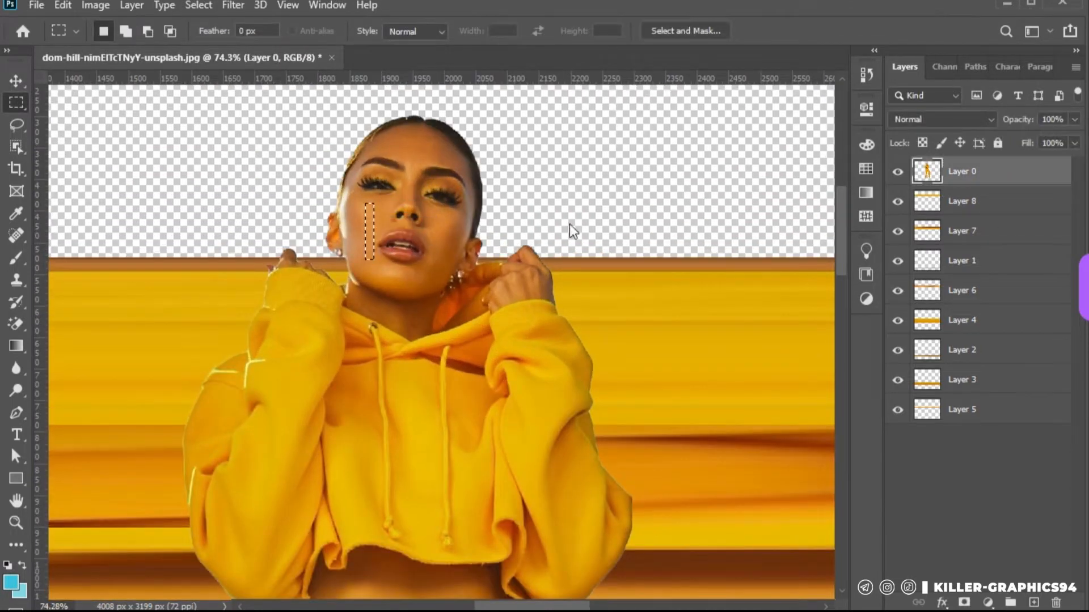
{"action": "scroll", "coordinate": [362, 317], "scroll_direction": "down", "scroll_amount": 3}
Stretch the copied cheek strip horizontally into a skin-toned band that fits the full canvas width
{"action": "key", "text": "v"}
{"action": "scroll", "coordinate": [461, 233], "scroll_direction": "down", "scroll_amount": 3}
{"action": "left_click_drag", "start_coordinate": [405, 251], "coordinate": [787, 252]}
{"action": "left_click_drag", "start_coordinate": [660, 240], "coordinate": [660, 245]}
{"action": "left_click_drag", "start_coordinate": [736, 250], "coordinate": [632, 243]}
{"action": "left_click_drag", "start_coordinate": [383, 252], "coordinate": [383, 265]}
{"action": "left_click_drag", "start_coordinate": [146, 247], "coordinate": [29, 249]}
{"action": "left_click_drag", "start_coordinate": [201, 246], "coordinate": [276, 247]}
{"action": "left_click_drag", "start_coordinate": [81, 249], "coordinate": [198, 250]}
{"action": "scroll", "coordinate": [197, 250], "scroll_direction": "down", "scroll_amount": 4}
{"action": "left_click_drag", "start_coordinate": [750, 189], "coordinate": [707, 190]}
{"action": "key", "text": "Return"}
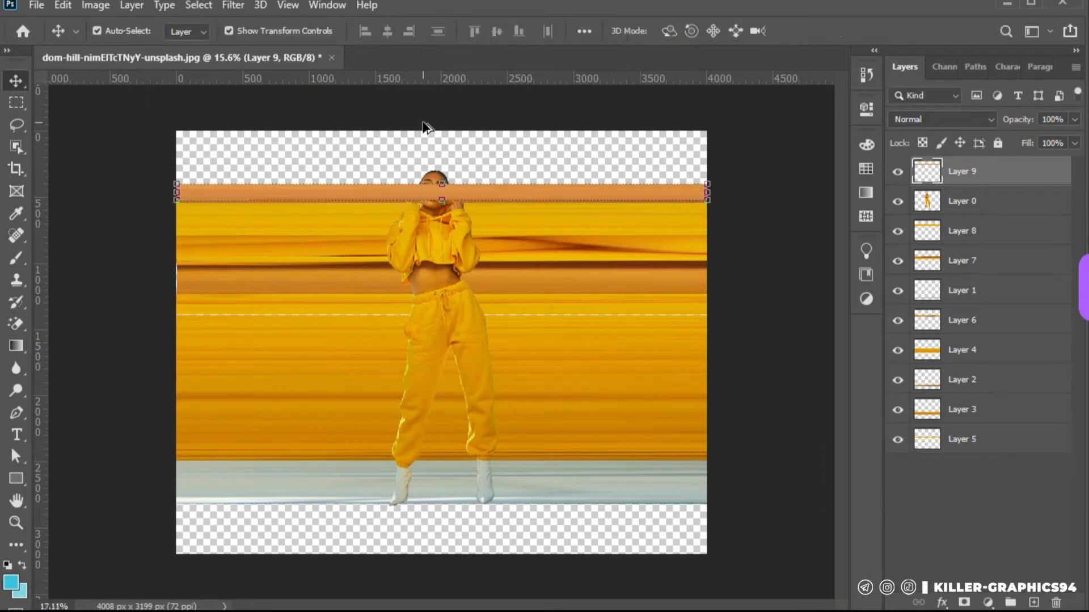
Copy a narrow strip of the woman's hair and forehead from Layer 0 onto a new layer
{"action": "scroll", "coordinate": [423, 124], "scroll_direction": "up", "scroll_amount": 5}
{"action": "scroll", "coordinate": [417, 110], "scroll_direction": "up", "scroll_amount": 3}
{"action": "key", "text": "m"}
{"action": "left_click_drag", "start_coordinate": [426, 238], "coordinate": [434, 300]}
{"action": "left_click_drag", "start_coordinate": [456, 251], "coordinate": [502, 348]}
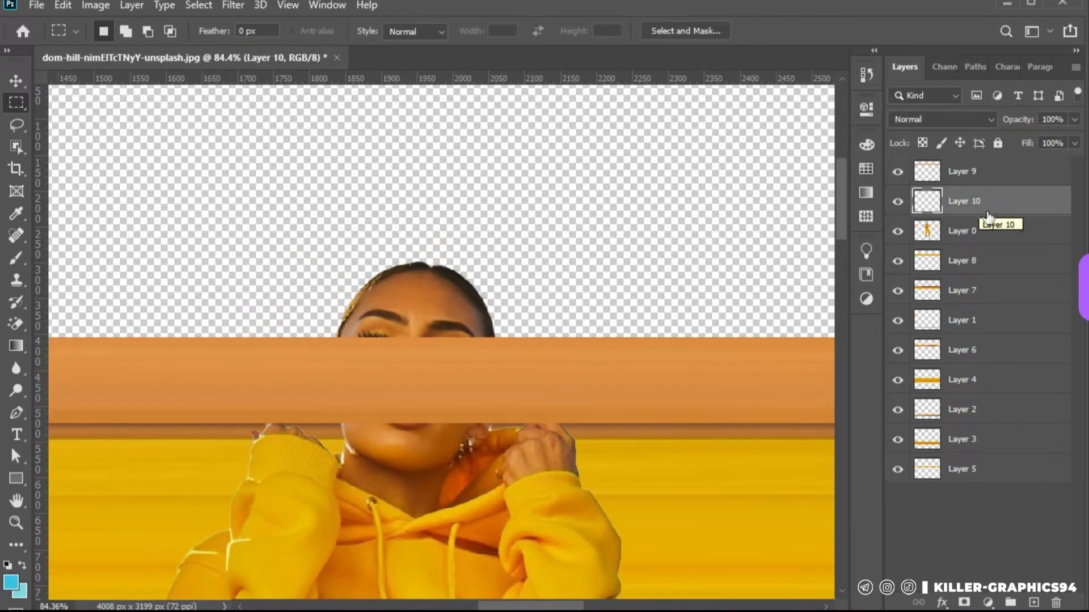
Raise Layer 0 to the top of the stack and stretch the copied hair strip across the full canvas width
{"action": "left_click_drag", "start_coordinate": [920, 224], "coordinate": [990, 166]}
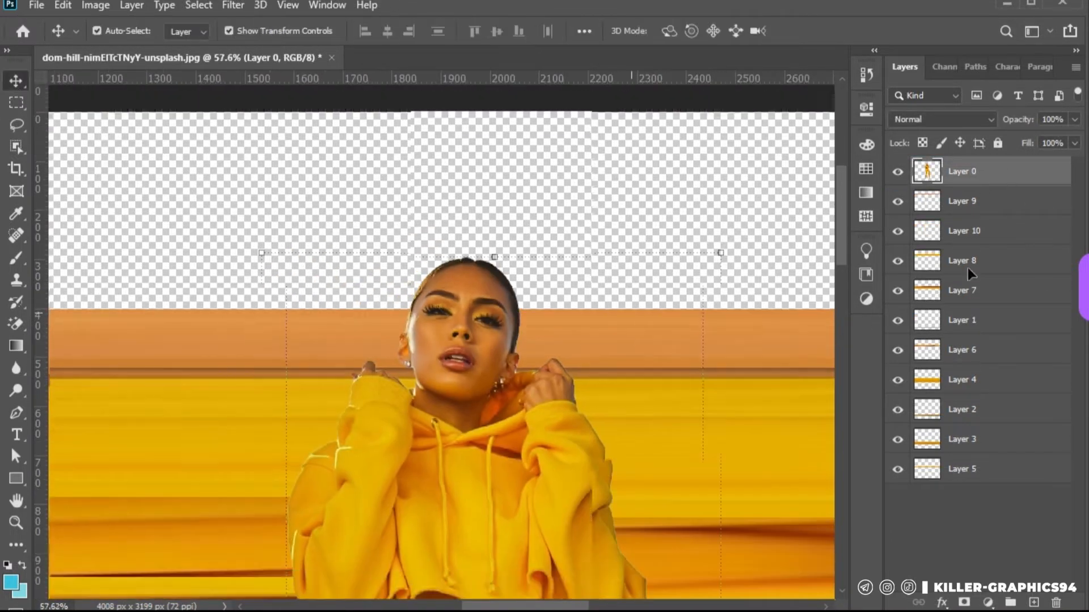
{"action": "left_click", "coordinate": [964, 231]}
{"action": "key", "text": "ctrl+t"}
{"action": "left_click_drag", "start_coordinate": [513, 274], "coordinate": [723, 274]}
{"action": "scroll", "coordinate": [629, 296], "scroll_direction": "down", "scroll_amount": 5}
{"action": "scroll", "coordinate": [278, 321], "scroll_direction": "left", "scroll_amount": 2}
{"action": "left_click_drag", "start_coordinate": [446, 288], "coordinate": [202, 292]}
{"action": "key", "text": "Return"}
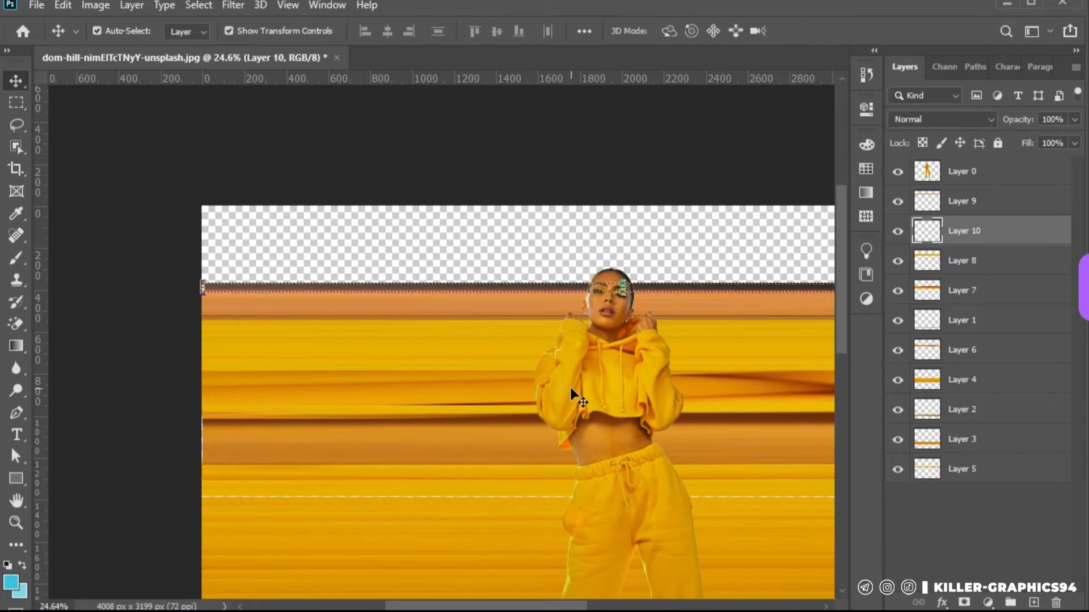
Extend the dark hair band upward to the top of the woman's head, then deselect its layer
{"action": "key", "text": "ctrl+t"}
{"action": "left_click_drag", "start_coordinate": [624, 285], "coordinate": [627, 271]}
{"action": "key", "text": "Return"}
{"action": "left_click", "coordinate": [554, 162]}
{"action": "scroll", "coordinate": [554, 162], "scroll_direction": "down", "scroll_amount": 2}
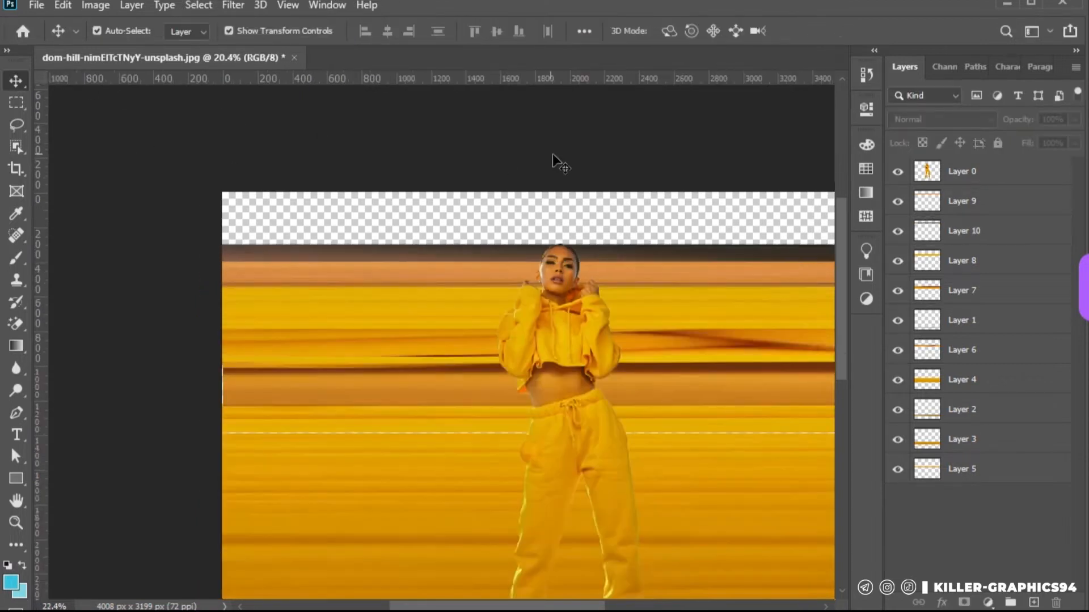
Group all the layers below Layer 0, from Layer 10 down to Layer 5
{"action": "scroll", "coordinate": [550, 158], "scroll_direction": "up", "scroll_amount": 1}
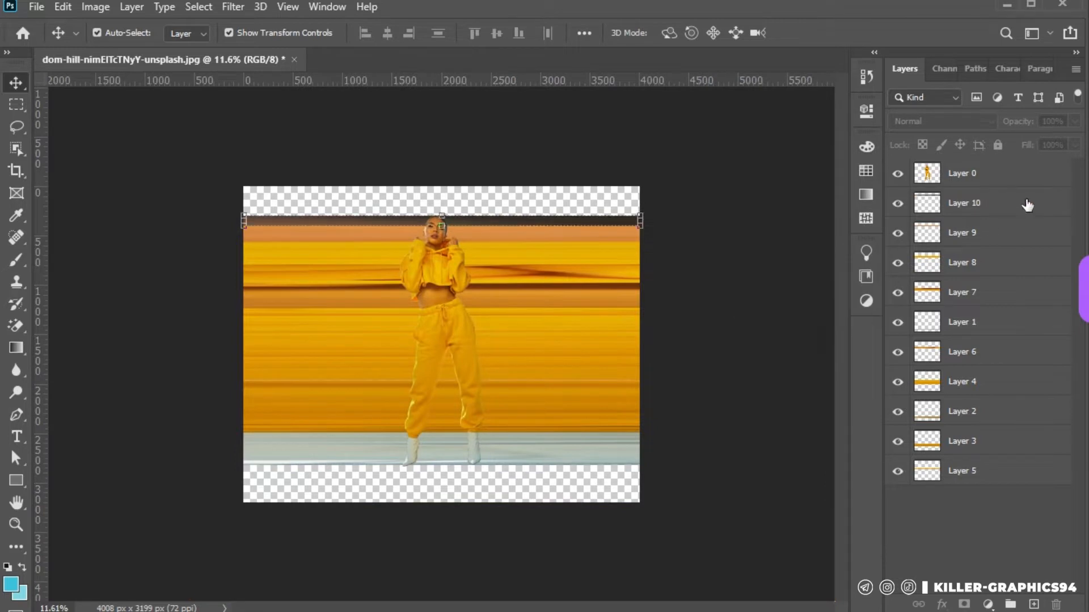
{"action": "left_click", "coordinate": [1027, 205]}
{"action": "left_click", "coordinate": [993, 478], "text": "shift"}
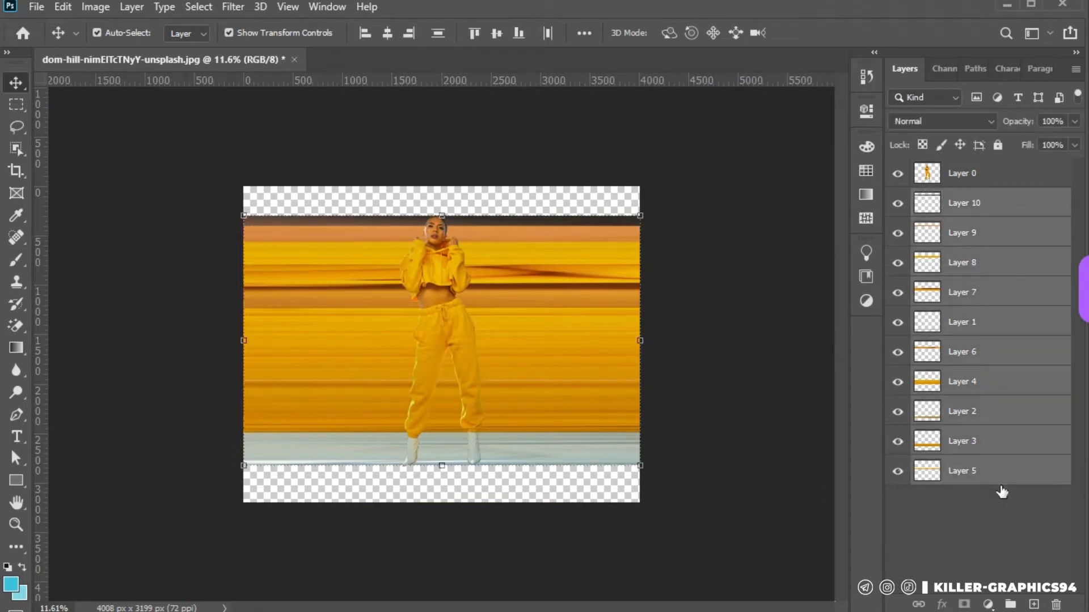
{"action": "left_click", "coordinate": [1010, 605]}
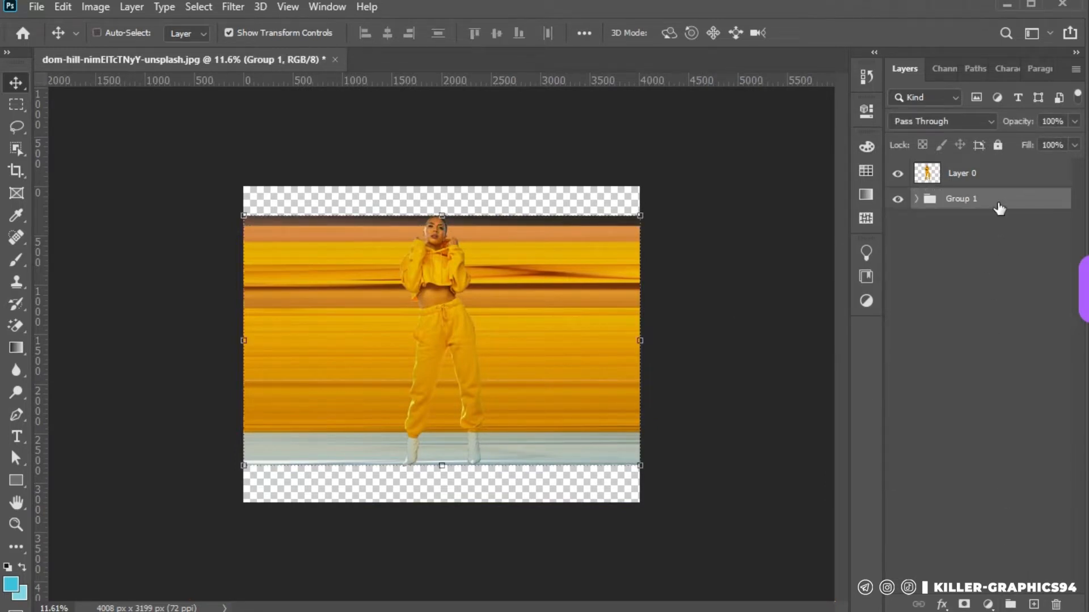
Duplicate Group 1 and undo the extra empty layer added above it
{"action": "left_click_drag", "start_coordinate": [997, 208], "coordinate": [1034, 605]}
{"action": "left_click", "coordinate": [1035, 605]}
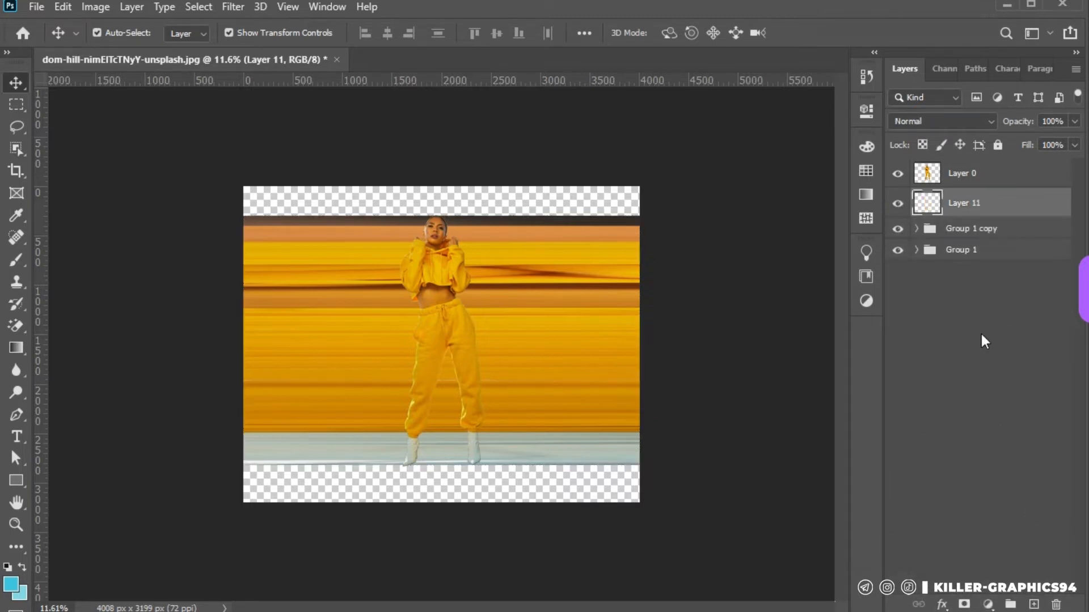
{"action": "key", "text": "ctrl+z"}
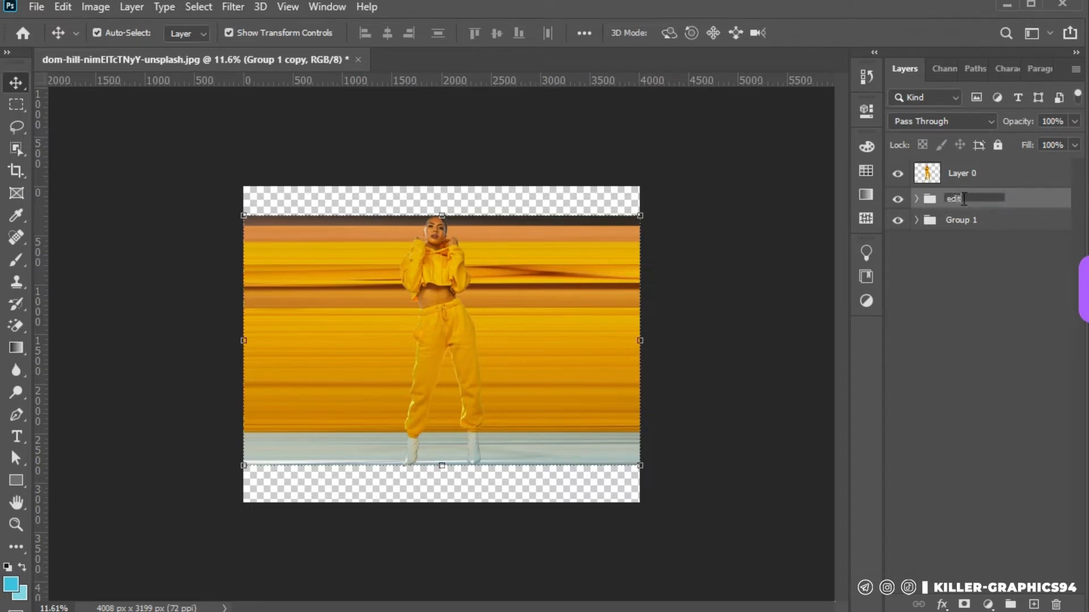
Rename the duplicated group as edit, the original group as bacup and Layer 0 as model
{"action": "left_click", "coordinate": [969, 224]}
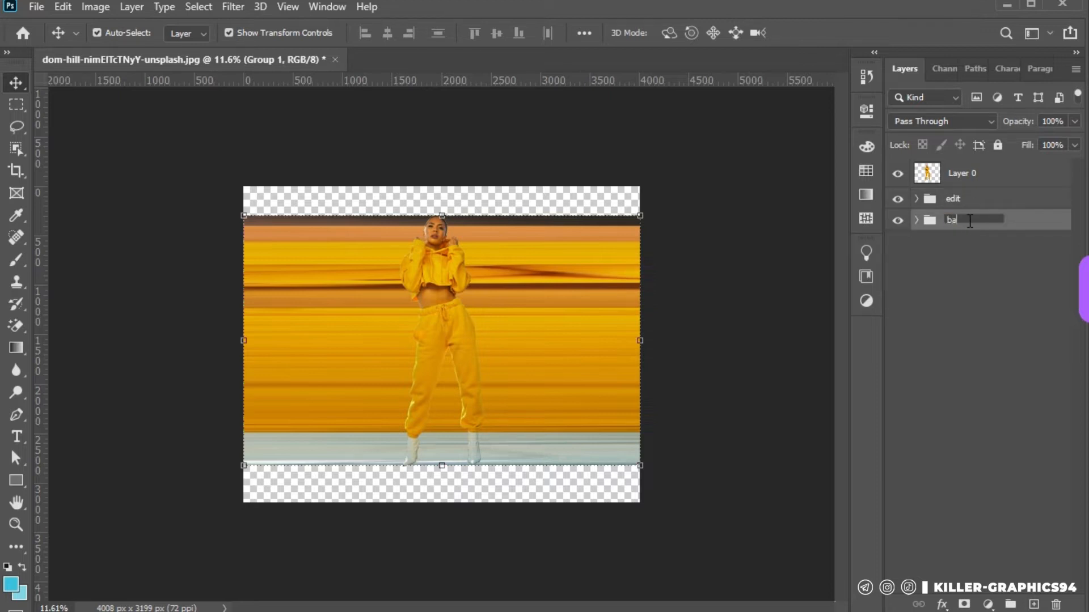
{"action": "type", "text": "bacup"}
{"action": "left_click", "coordinate": [982, 282]}
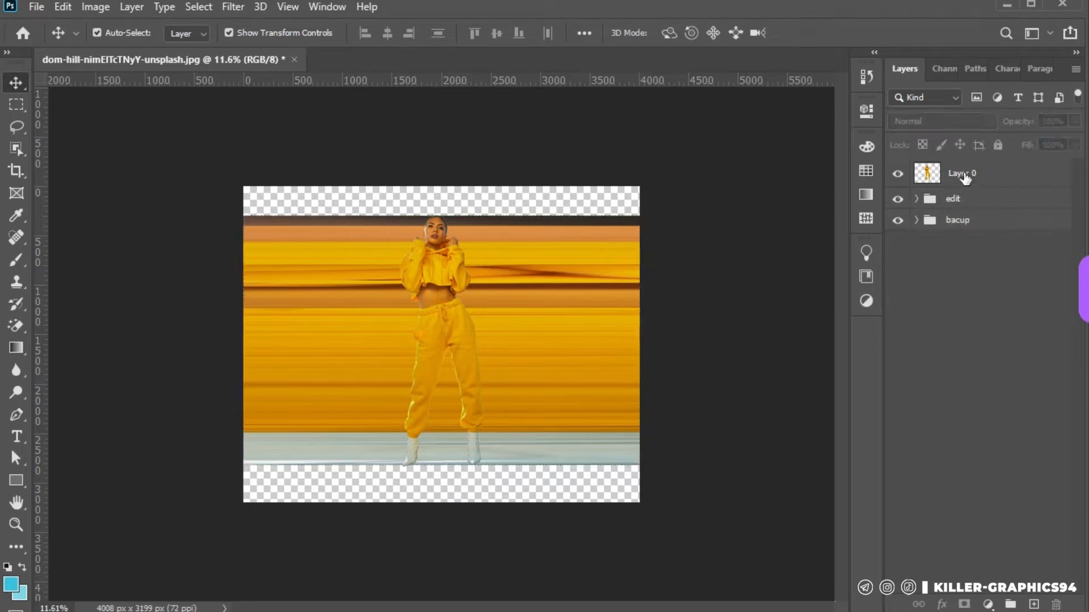
{"action": "left_click", "coordinate": [964, 176]}
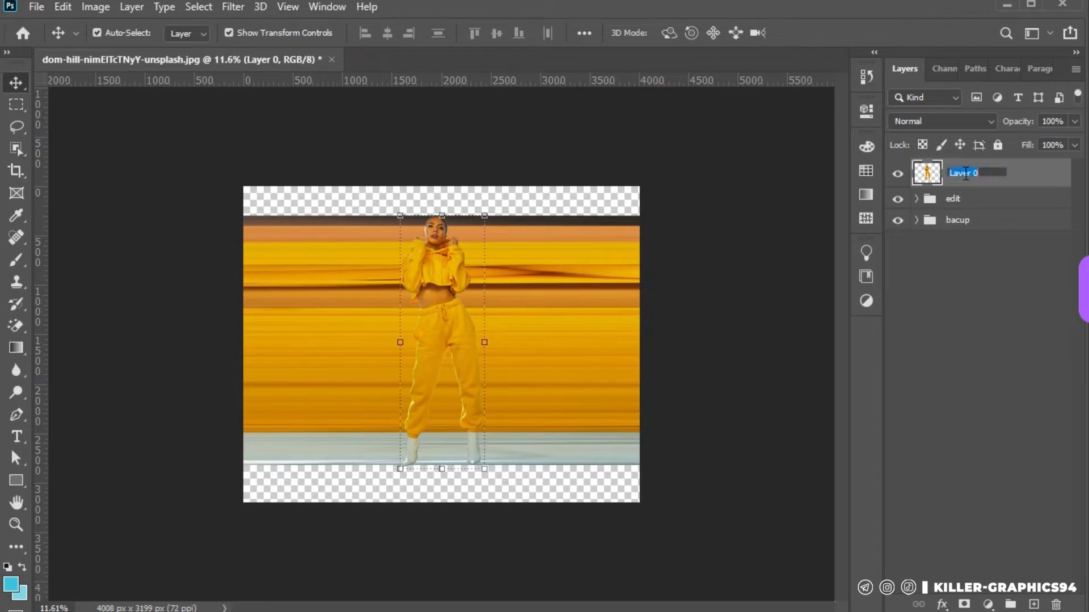
{"action": "left_click", "coordinate": [962, 261]}
Merge the edit group into a single layer
{"action": "left_click", "coordinate": [979, 198]}
{"action": "right_click", "coordinate": [979, 196]}
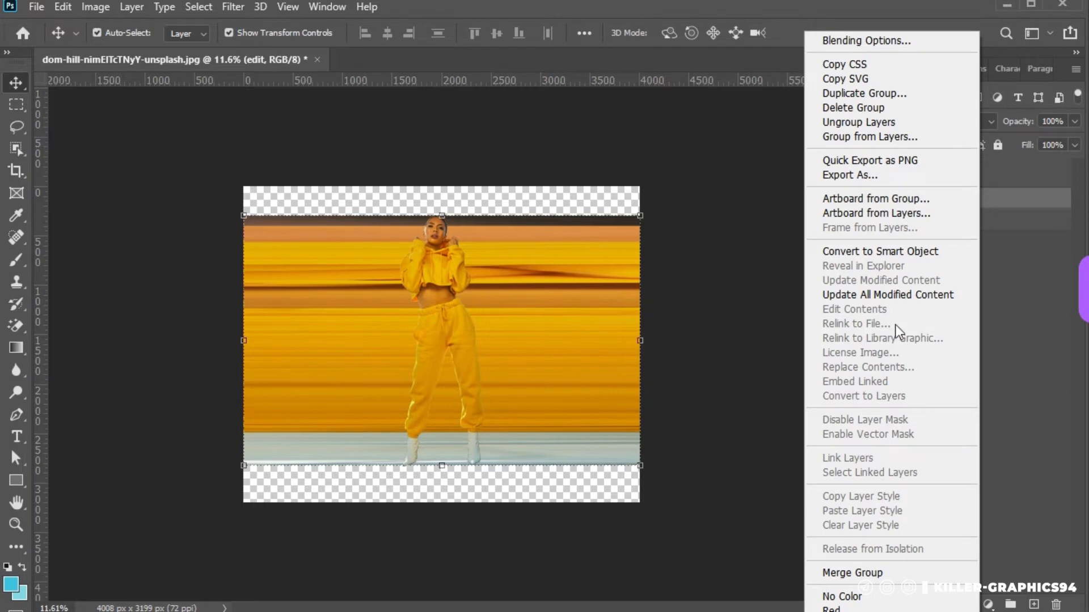
{"action": "left_click", "coordinate": [885, 573]}
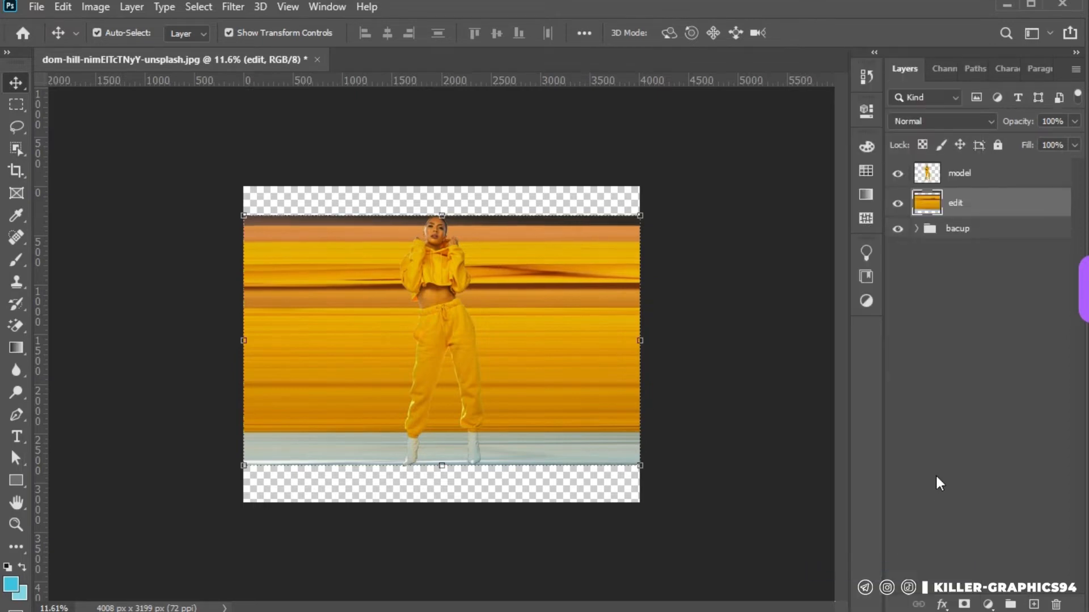
Stretch the edit layer upward to the top edge of the canvas, to about 112% height
{"action": "left_click_drag", "start_coordinate": [442, 218], "coordinate": [431, 188]}
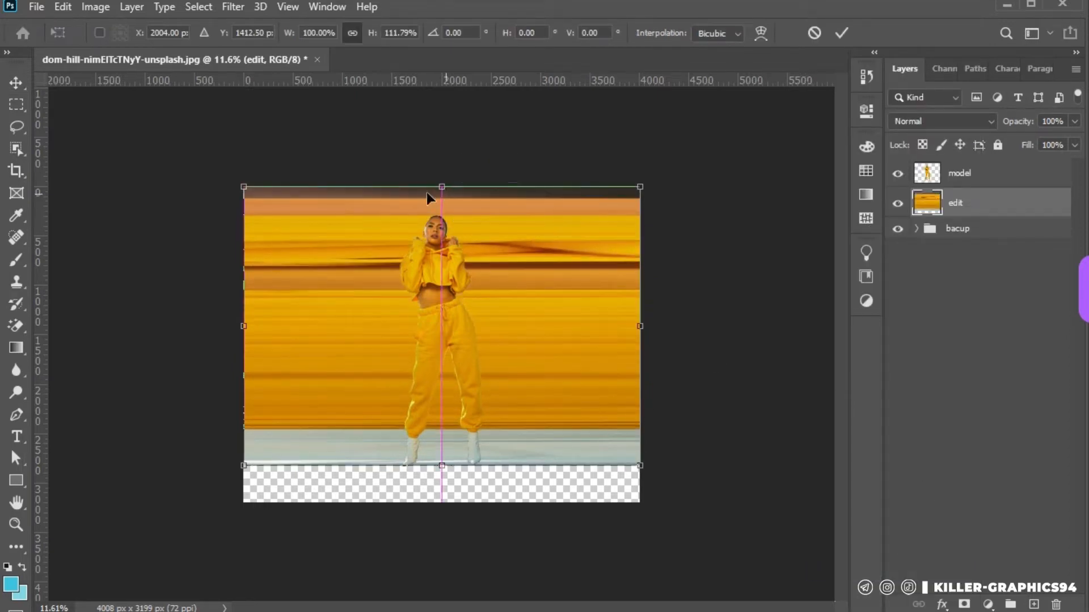
{"action": "left_click", "coordinate": [126, 144]}
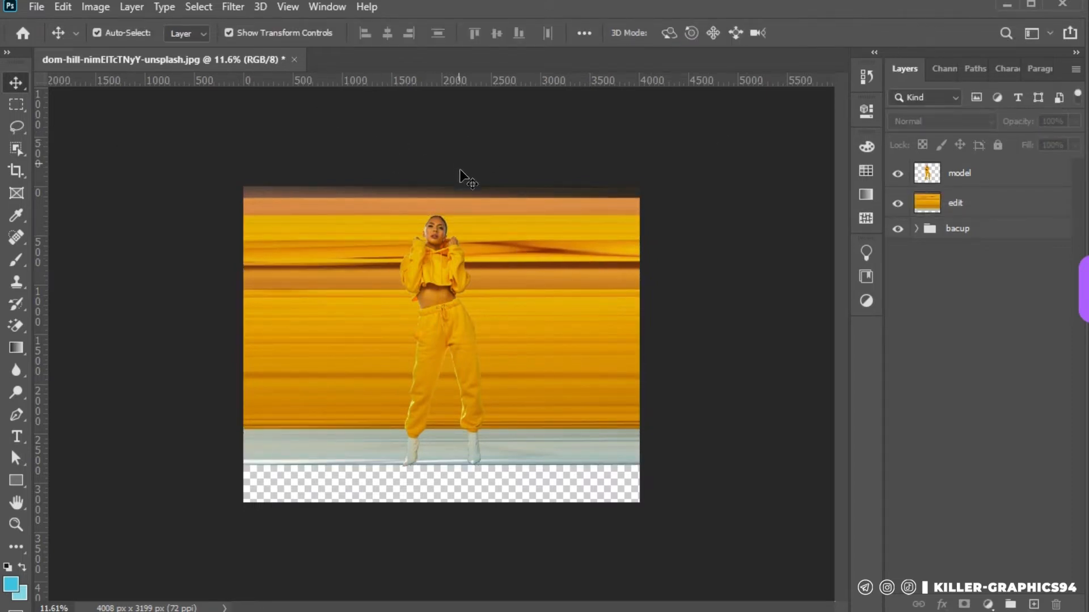
Apply the Polar Coordinates distort filter to the edit layer with the Rectangular to Polar option
{"action": "left_click", "coordinate": [232, 7]}
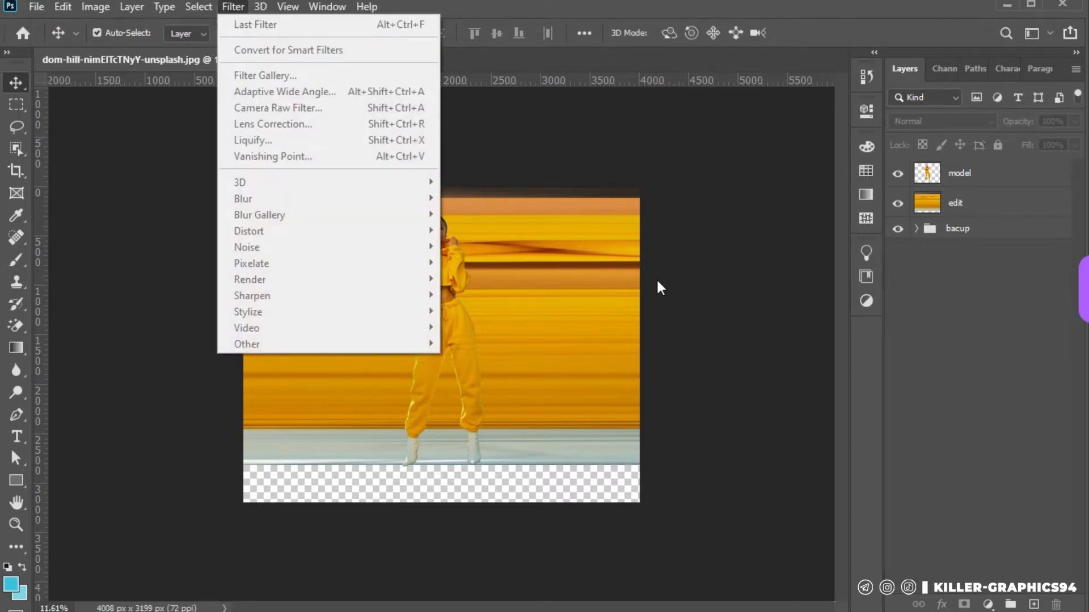
{"action": "left_click", "coordinate": [609, 284]}
{"action": "left_click", "coordinate": [233, 8]}
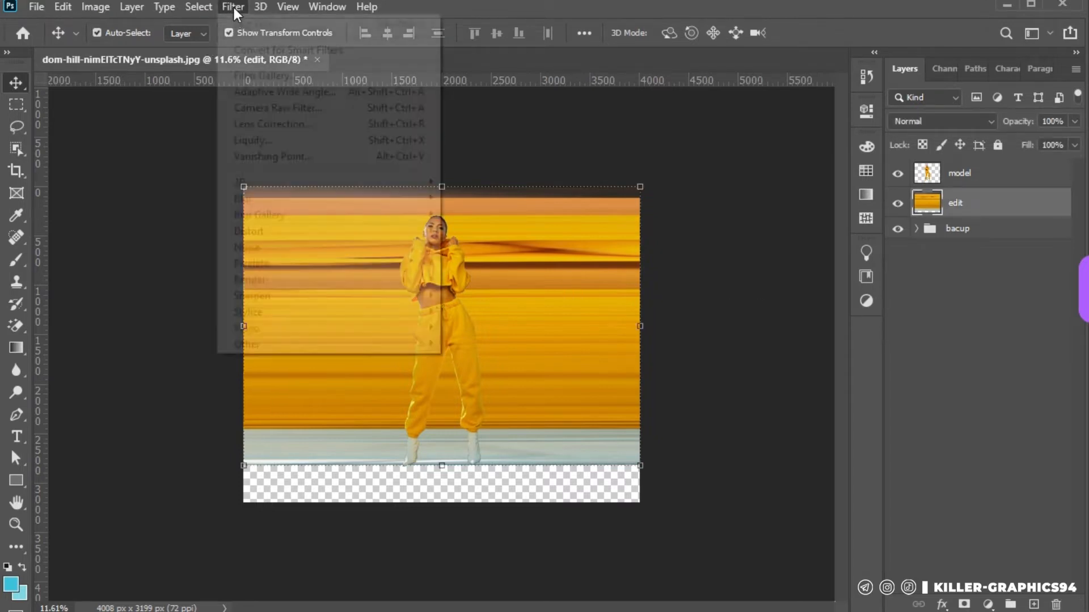
{"action": "mouse_move", "coordinate": [268, 231]}
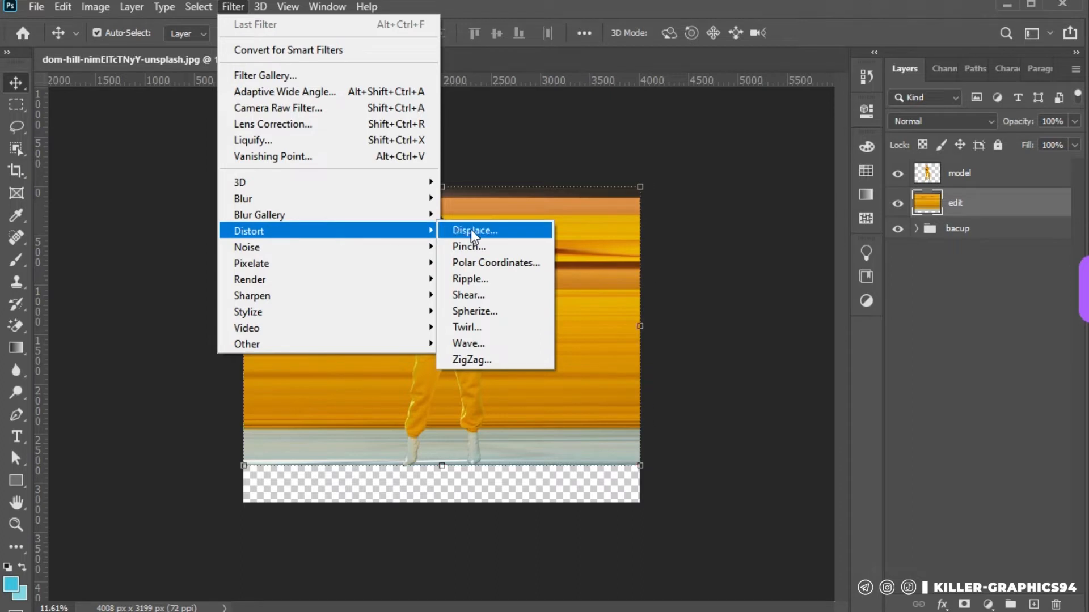
{"action": "left_click", "coordinate": [494, 262]}
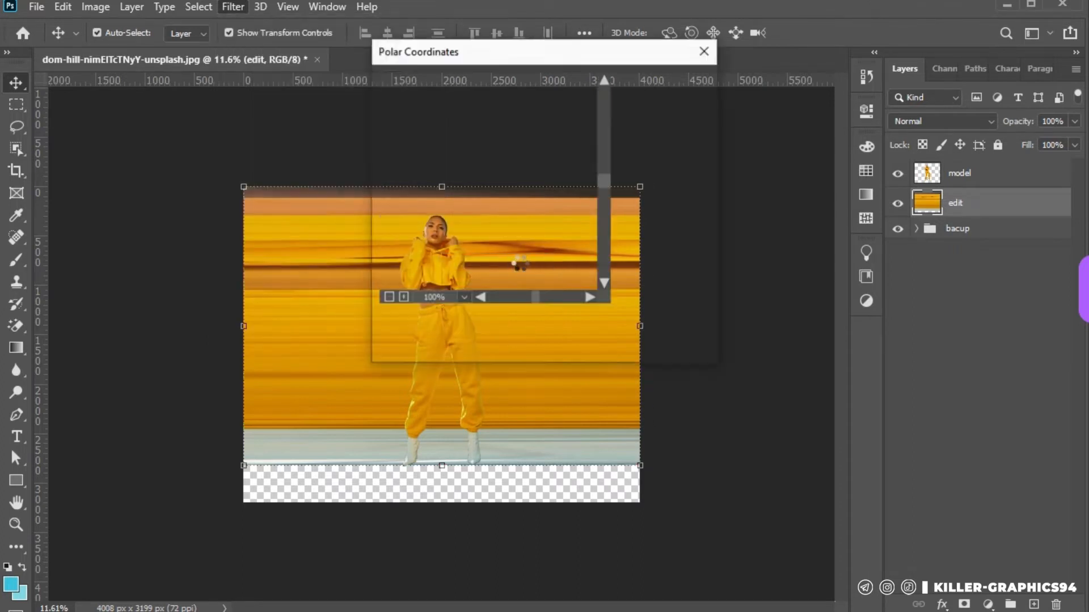
{"action": "left_click", "coordinate": [404, 297]}
{"action": "left_click", "coordinate": [401, 296]}
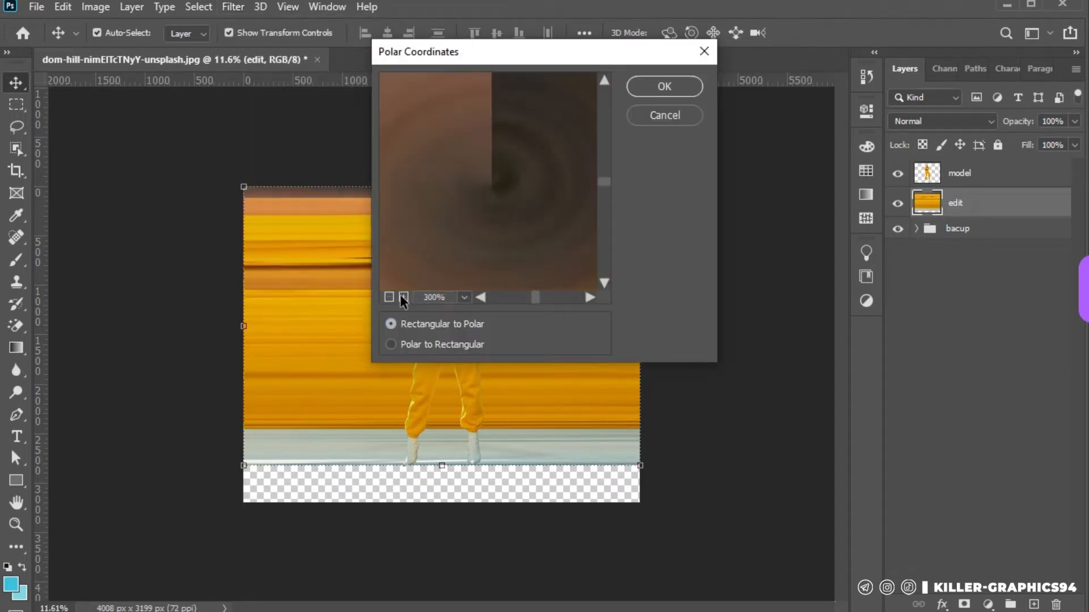
{"action": "left_click", "coordinate": [389, 297]}
{"action": "left_click", "coordinate": [389, 296]}
{"action": "left_click", "coordinate": [389, 297]}
{"action": "left_click", "coordinate": [389, 296]}
{"action": "left_click", "coordinate": [389, 297]}
{"action": "left_click", "coordinate": [389, 296]}
{"action": "left_click", "coordinate": [389, 297]}
{"action": "left_click", "coordinate": [389, 296]}
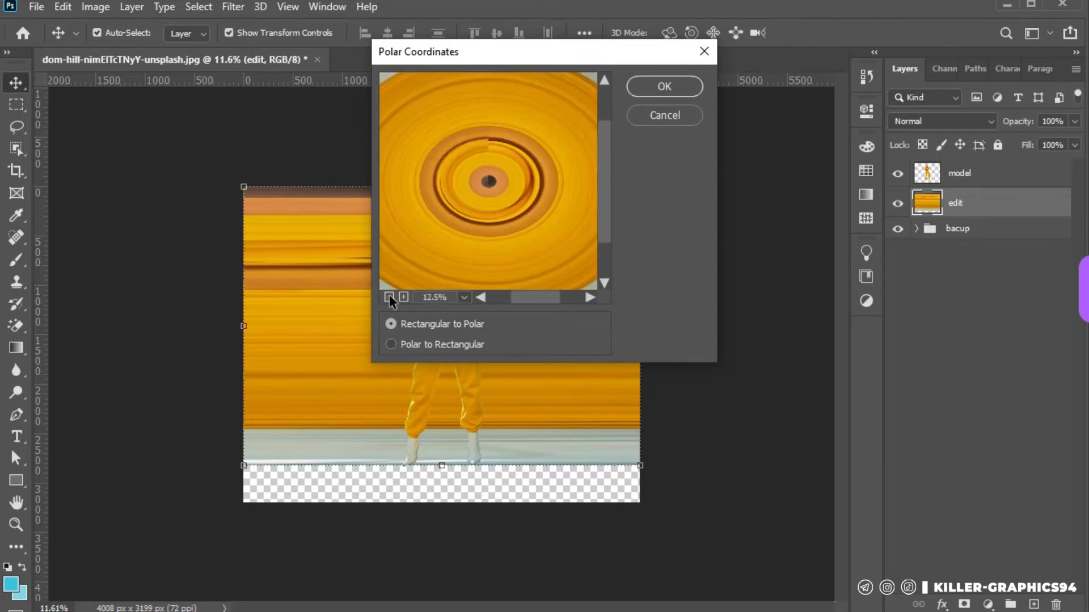
{"action": "left_click", "coordinate": [390, 297]}
{"action": "left_click", "coordinate": [389, 297]}
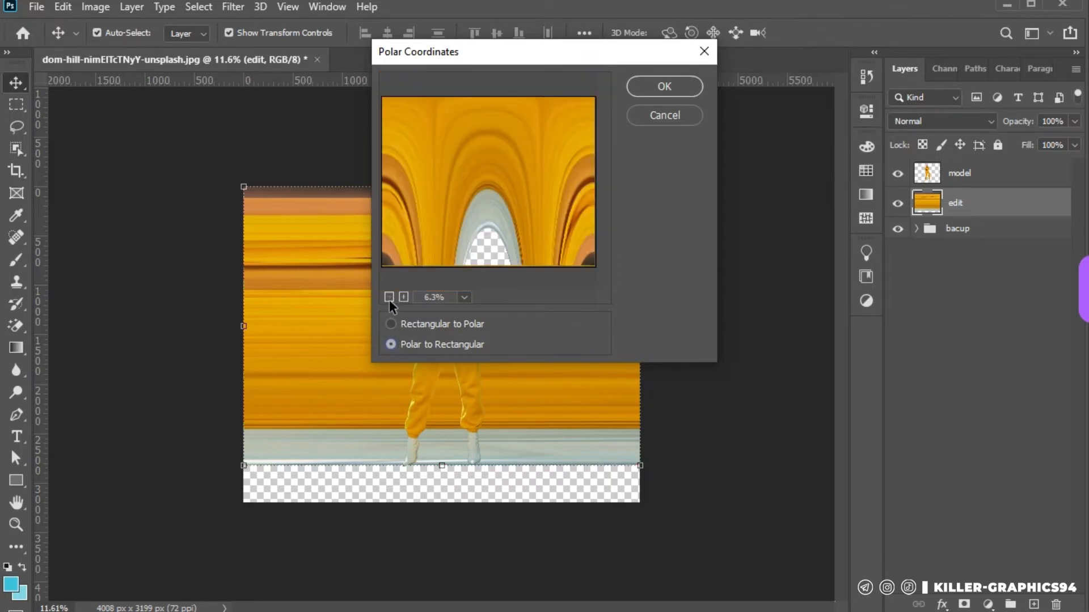
{"action": "left_click", "coordinate": [389, 296]}
{"action": "left_click", "coordinate": [389, 296]}
{"action": "left_click", "coordinate": [389, 297]}
{"action": "left_click", "coordinate": [389, 297]}
{"action": "left_click", "coordinate": [389, 297]}
{"action": "left_click", "coordinate": [389, 297]}
{"action": "left_click", "coordinate": [391, 324]}
{"action": "left_click", "coordinate": [401, 296]}
{"action": "left_click", "coordinate": [402, 297]}
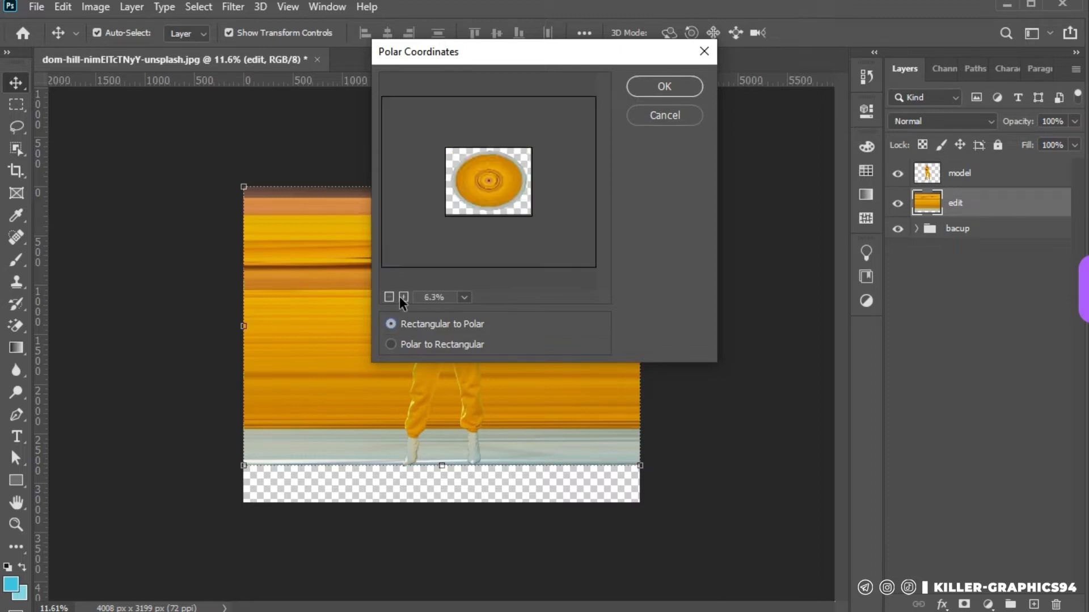
{"action": "left_click", "coordinate": [402, 297]}
{"action": "left_click", "coordinate": [402, 296]}
{"action": "left_click", "coordinate": [402, 297]}
{"action": "left_click", "coordinate": [658, 87]}
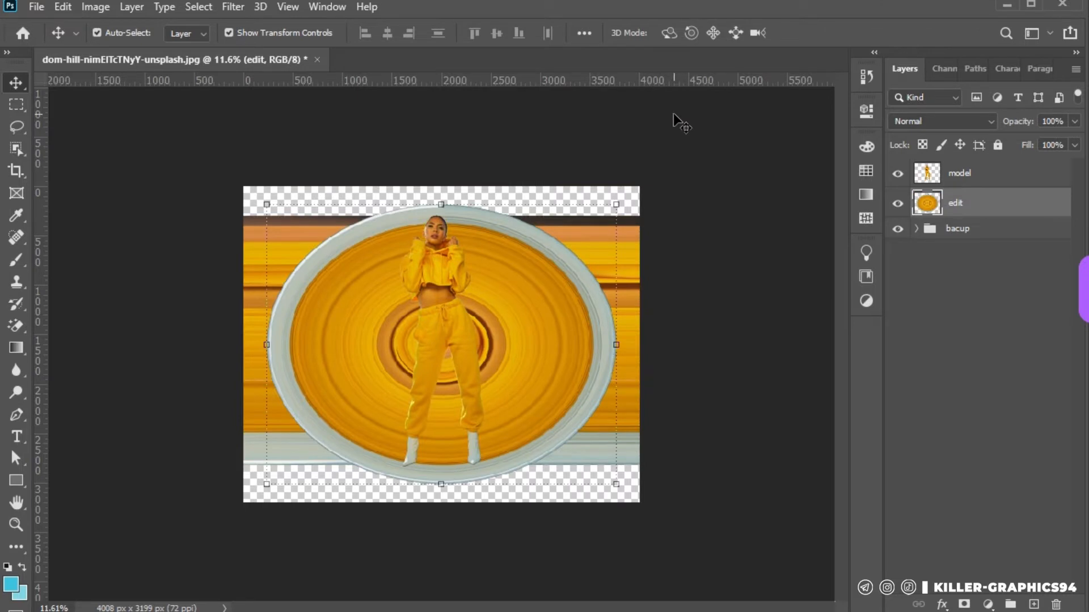
Hide the bacup group and deselect the layers
{"action": "left_click", "coordinate": [898, 230]}
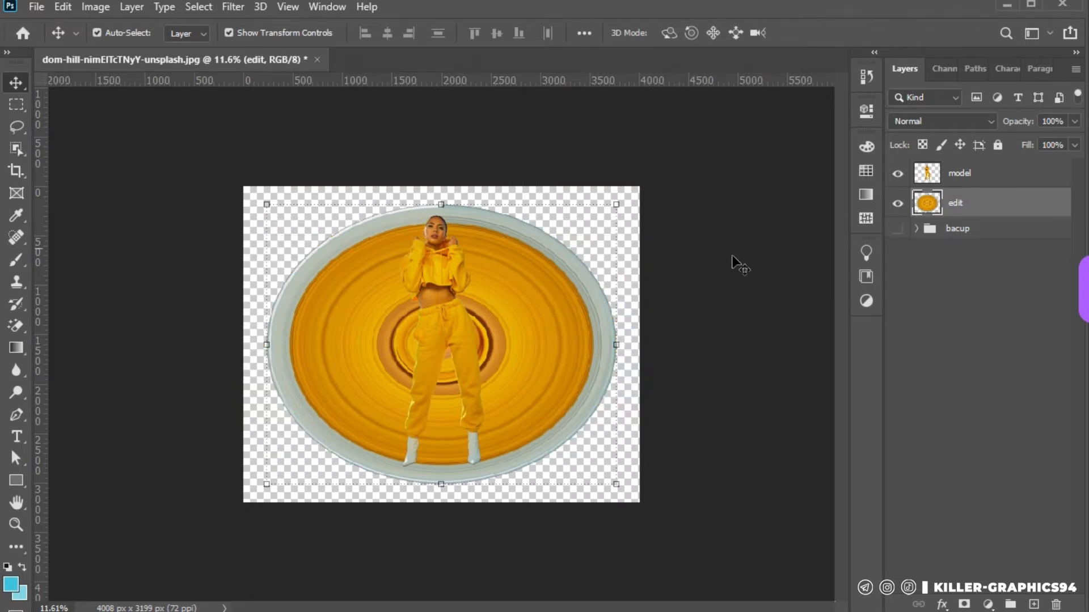
{"action": "left_click", "coordinate": [707, 276]}
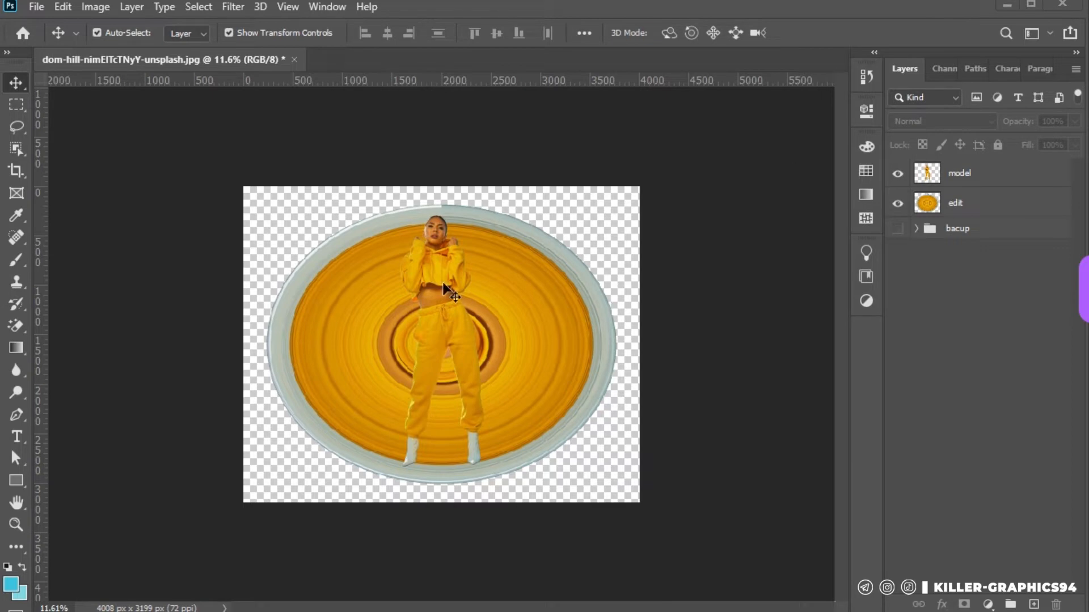
{"action": "key", "text": "f"}
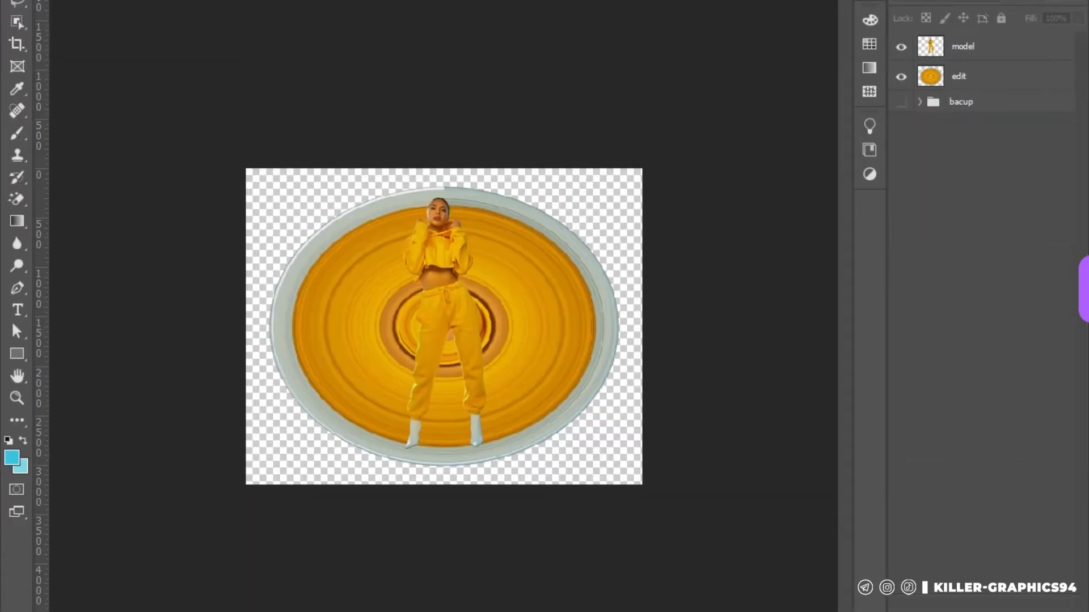
{"action": "key", "text": "f"}
Draw a cyan circle about 2650 px in diameter with the Ellipse tool
{"action": "scroll", "coordinate": [423, 409], "scroll_direction": "up", "scroll_amount": 3}
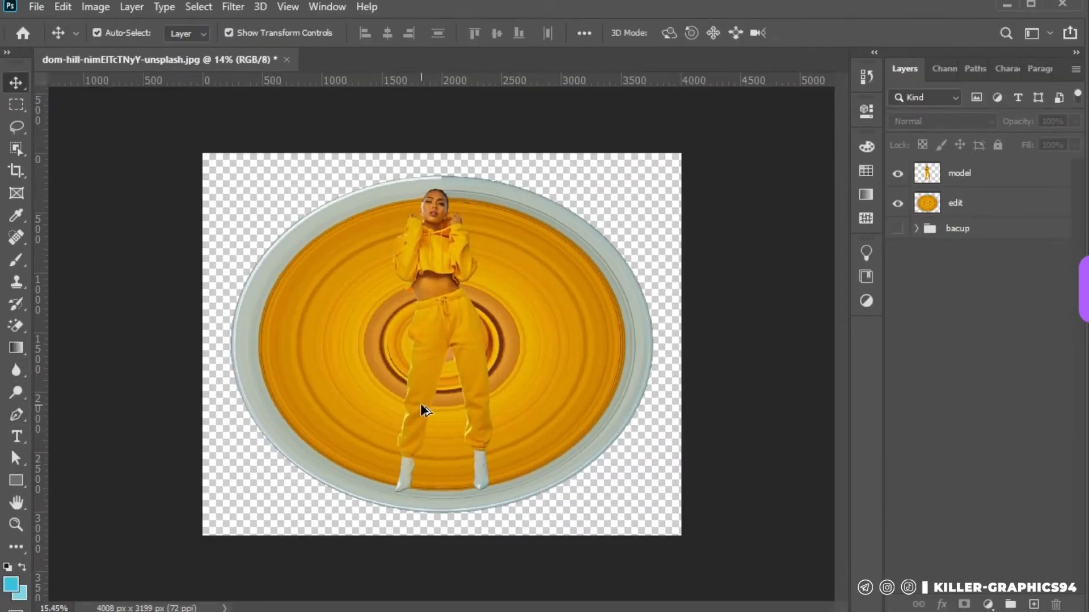
{"action": "left_click", "coordinate": [16, 481]}
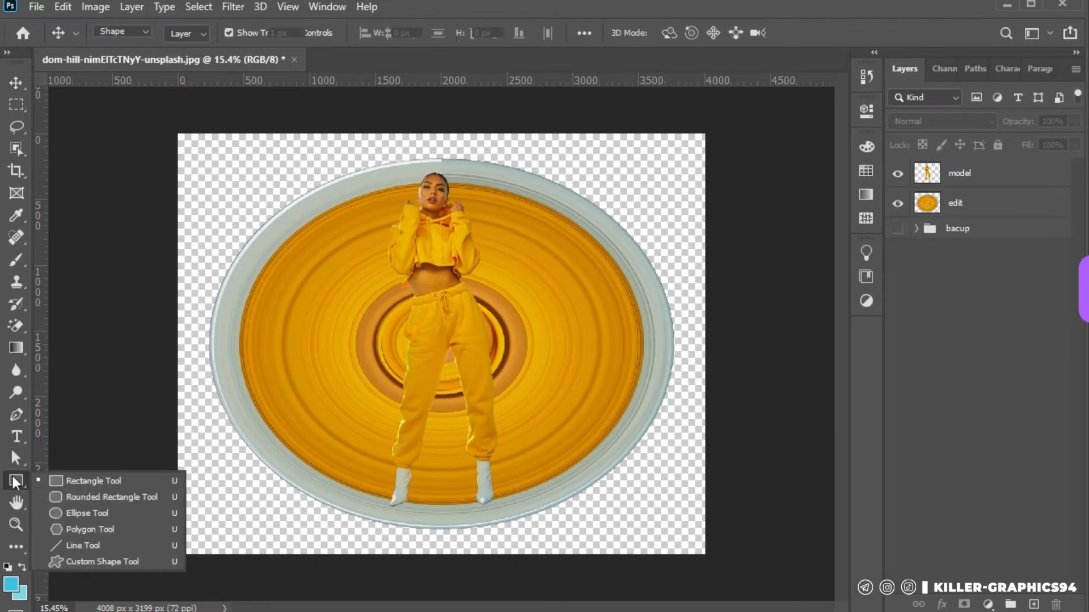
{"action": "left_click", "coordinate": [85, 511]}
{"action": "left_click_drag", "start_coordinate": [350, 241], "coordinate": [698, 588]}
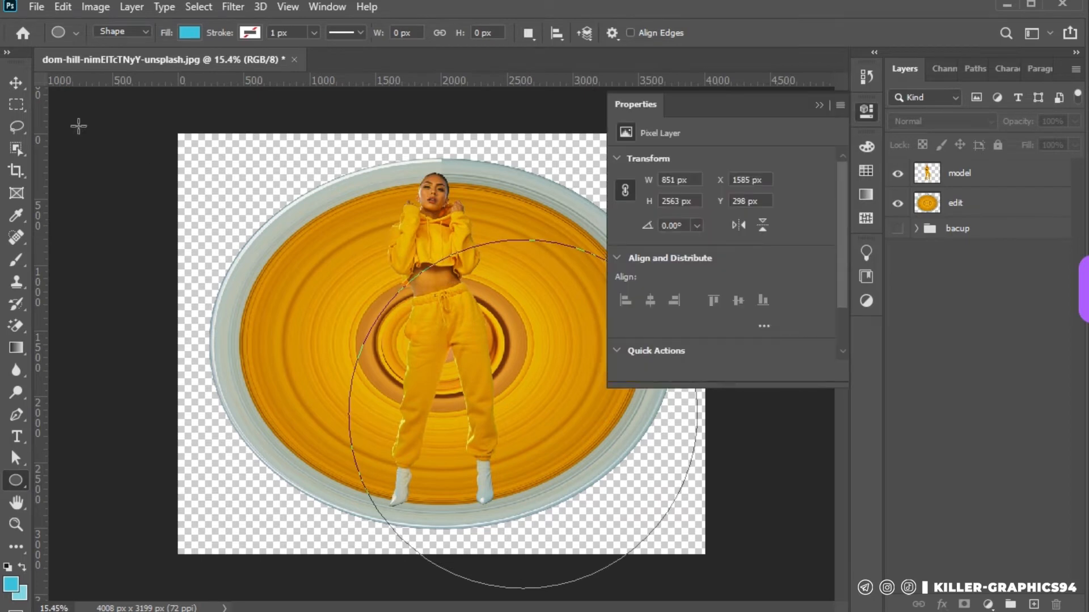
{"action": "left_click", "coordinate": [21, 84]}
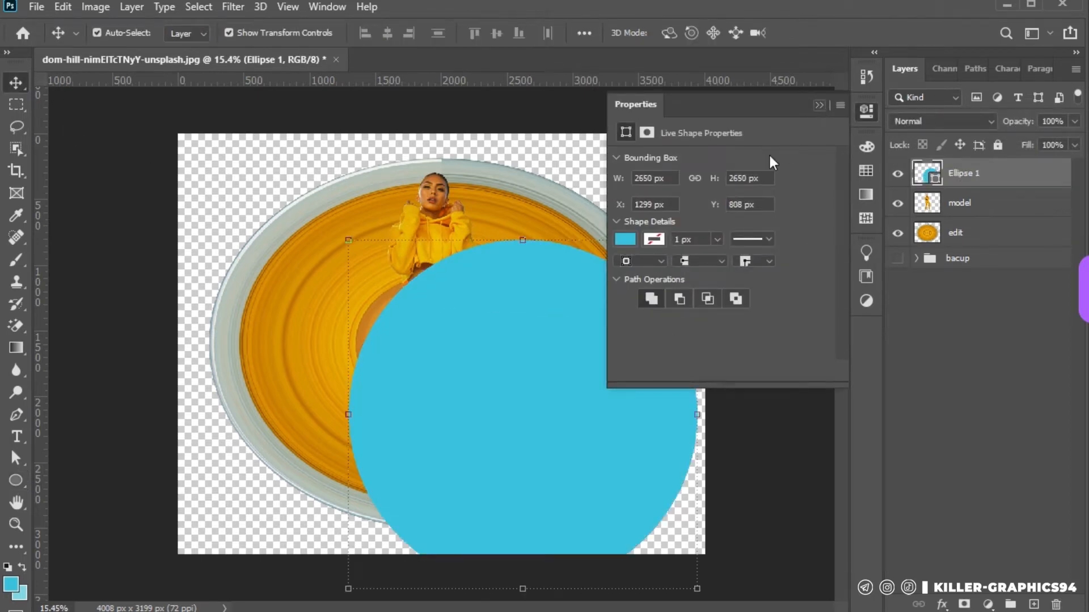
Centre the circle behind the woman and place its layer between the model and edit layers
{"action": "left_click_drag", "start_coordinate": [479, 310], "coordinate": [444, 292]}
{"action": "key", "text": "ctrl+["}
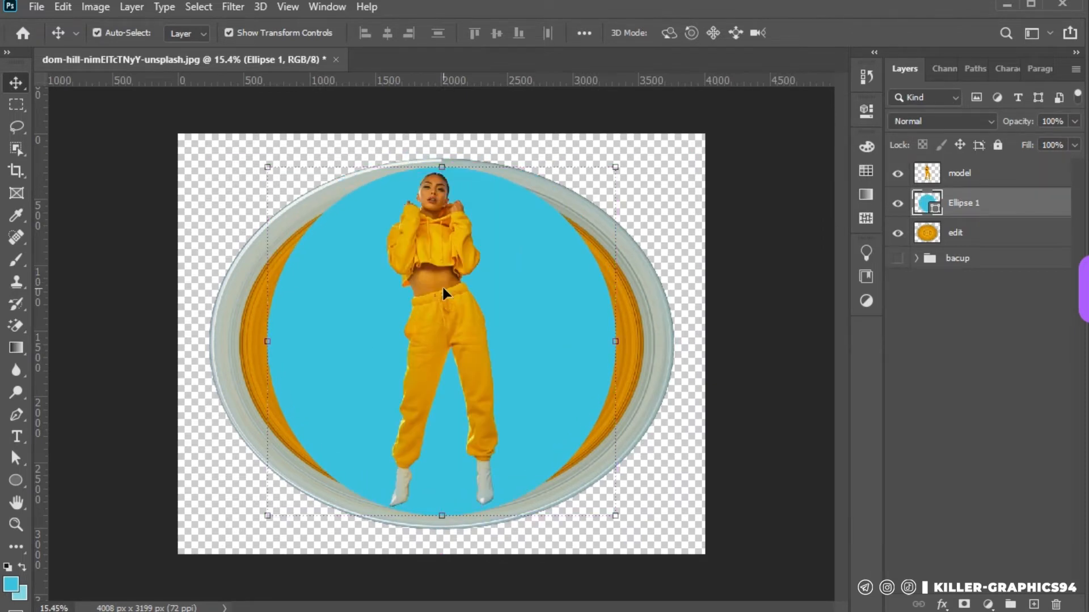
{"action": "scroll", "coordinate": [442, 289], "scroll_direction": "up", "scroll_amount": 2}
{"action": "key", "text": "shift+Left"}
{"action": "key", "text": "shift+Left"}
{"action": "key", "text": "shift+Left"}
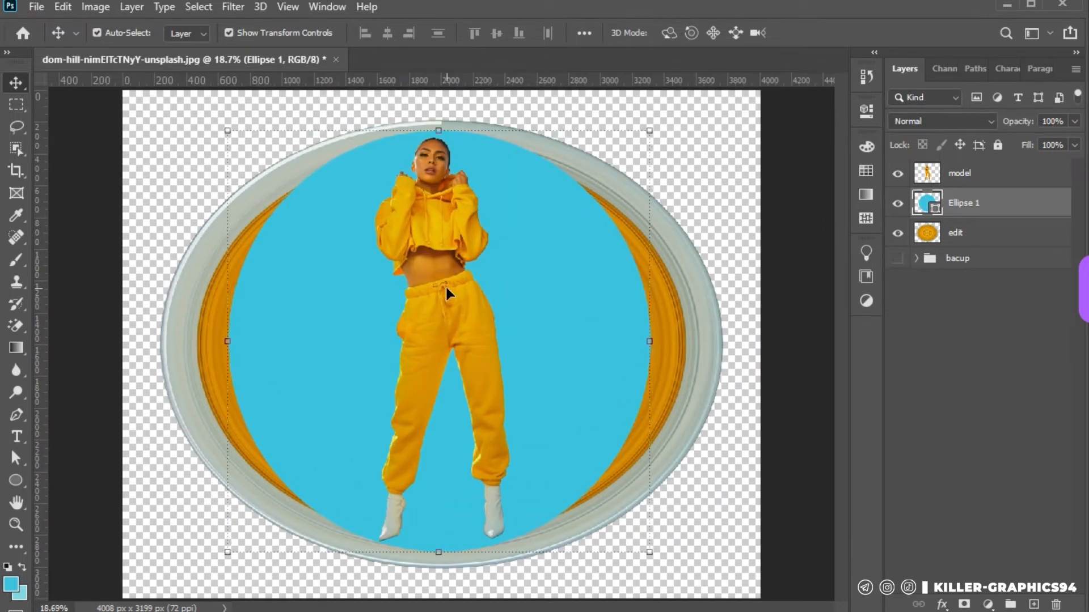
{"action": "key", "text": "shift+Left"}
{"action": "key", "text": "shift+Left"}
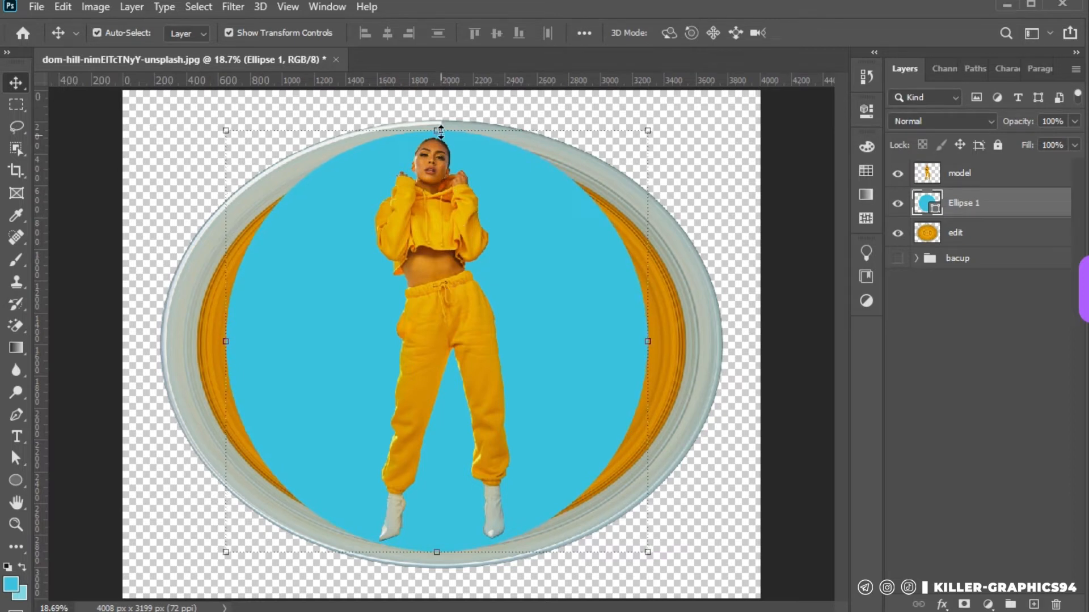
Shrink the circle to about 91% width and 97% height so it spans from the woman's head to her feet
{"action": "left_click", "coordinate": [440, 130]}
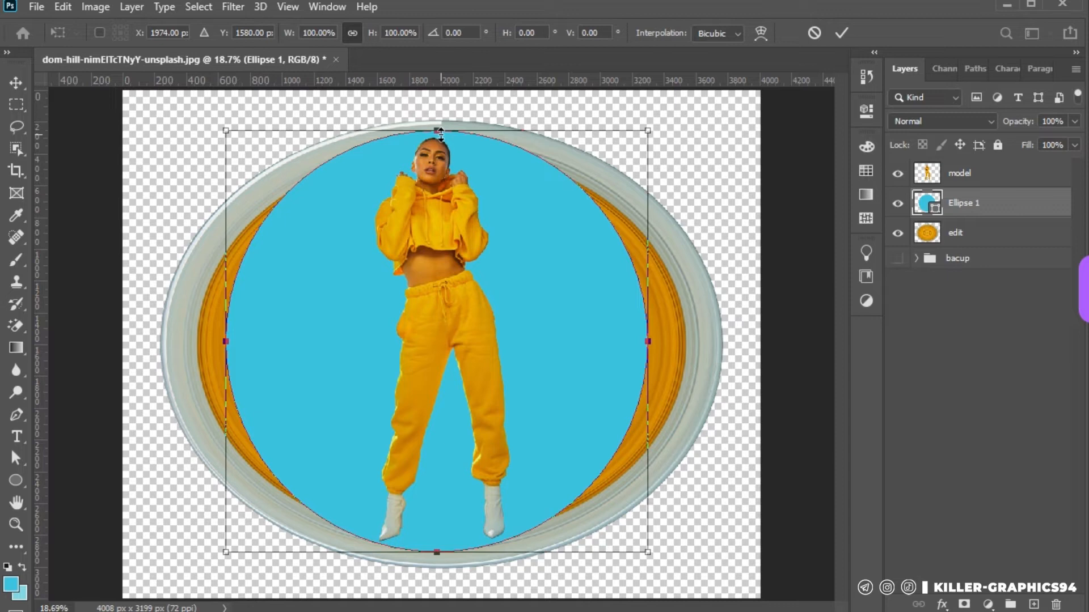
{"action": "left_click_drag", "start_coordinate": [646, 130], "coordinate": [636, 136]}
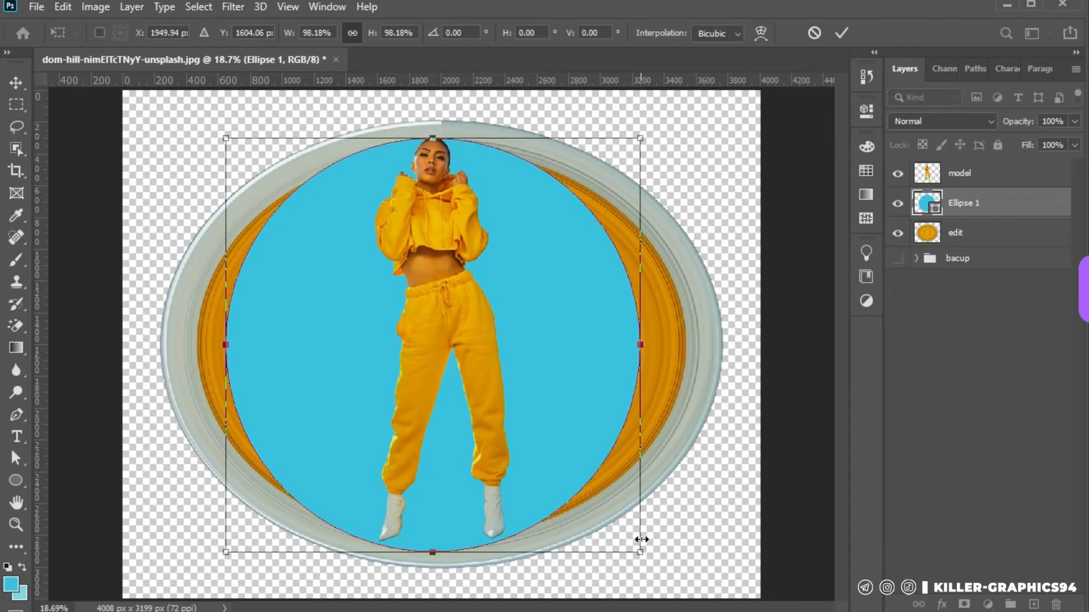
{"action": "left_click_drag", "start_coordinate": [638, 343], "coordinate": [629, 343]}
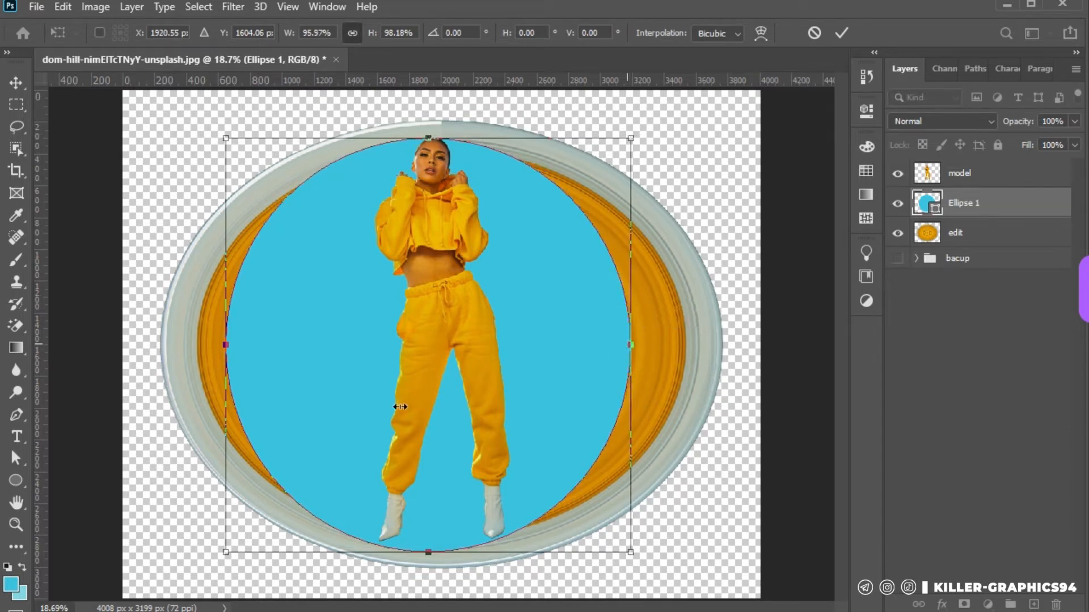
{"action": "left_click_drag", "start_coordinate": [229, 341], "coordinate": [246, 341]}
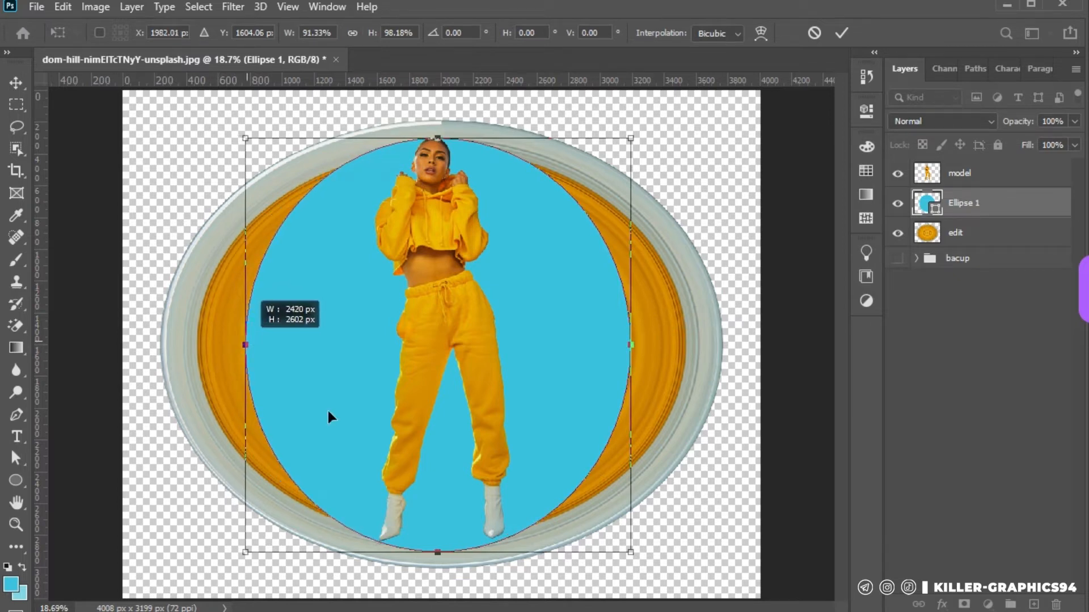
{"action": "left_click_drag", "start_coordinate": [628, 551], "coordinate": [618, 551]}
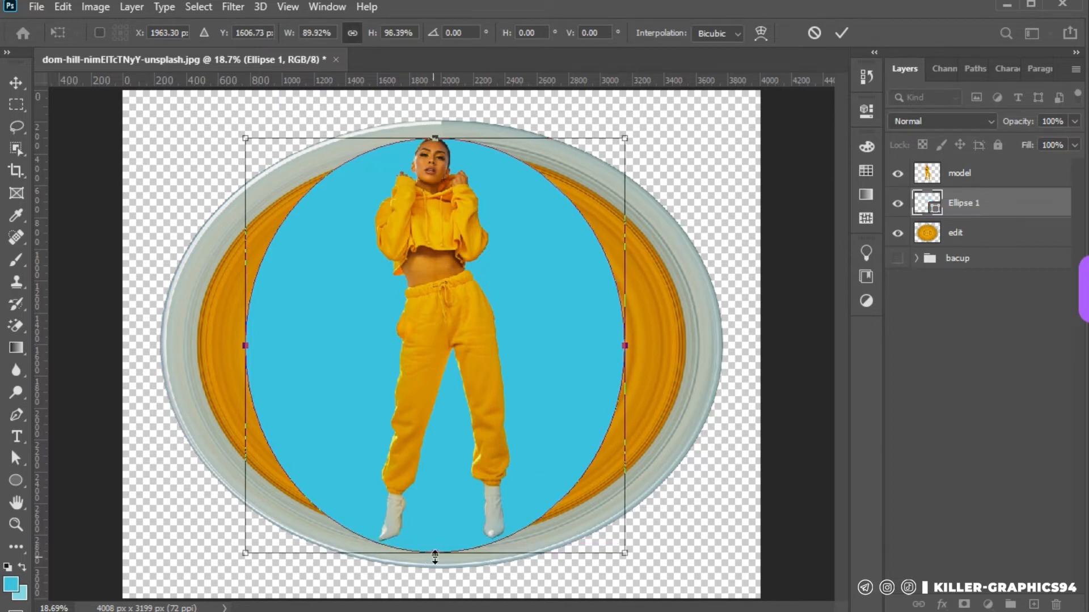
{"action": "left_click_drag", "start_coordinate": [435, 555], "coordinate": [432, 545]}
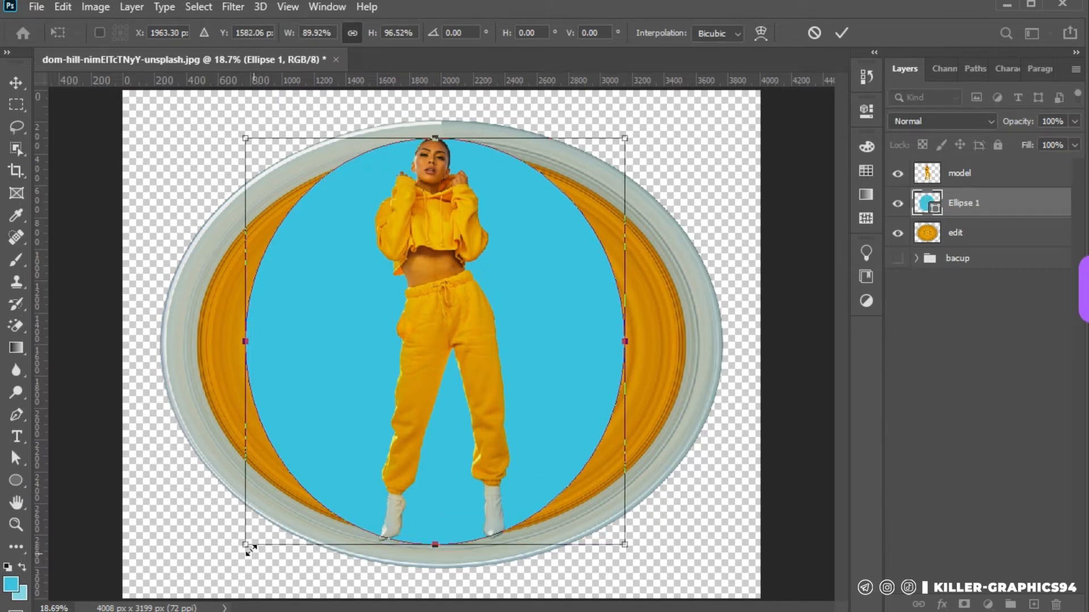
{"action": "left_click_drag", "start_coordinate": [245, 547], "coordinate": [240, 549]}
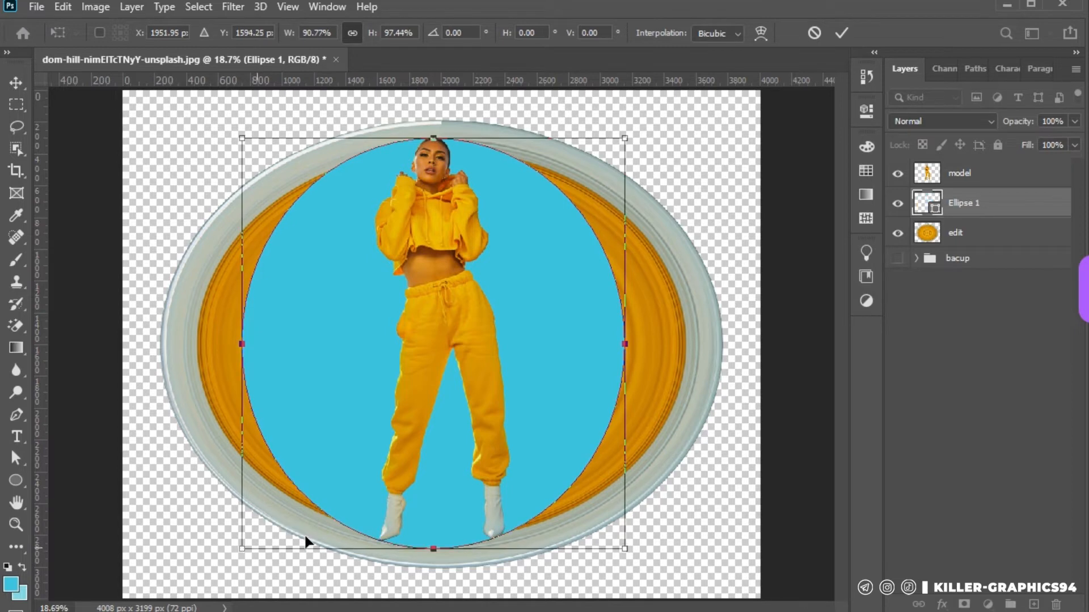
{"action": "key", "text": "Return"}
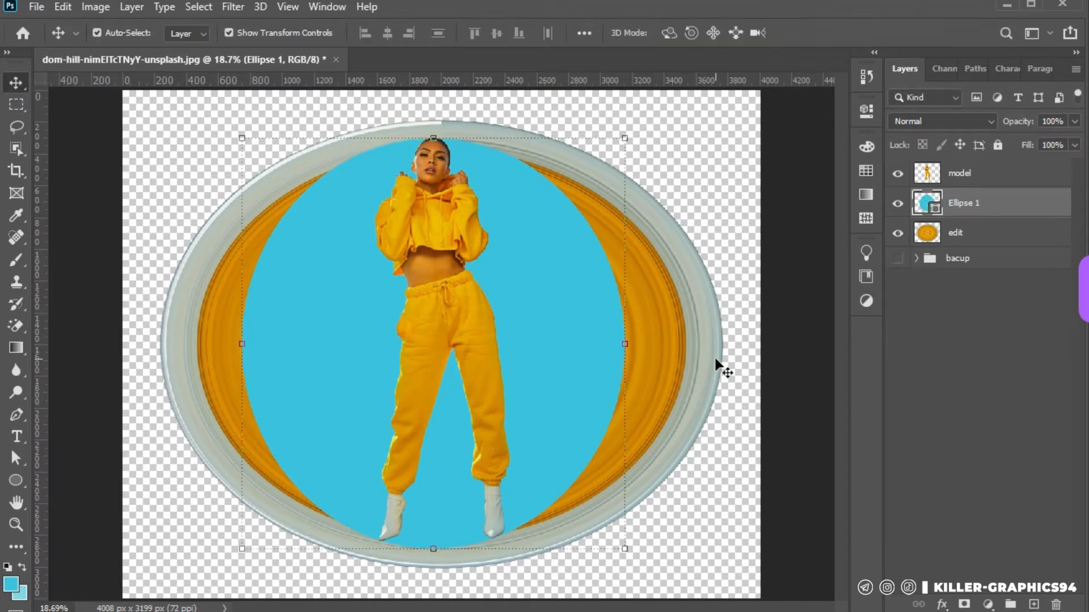
Move the Ellipse 1 layer below the edit layer and clip the edit layer to it
{"action": "left_click_drag", "start_coordinate": [987, 213], "coordinate": [974, 250]}
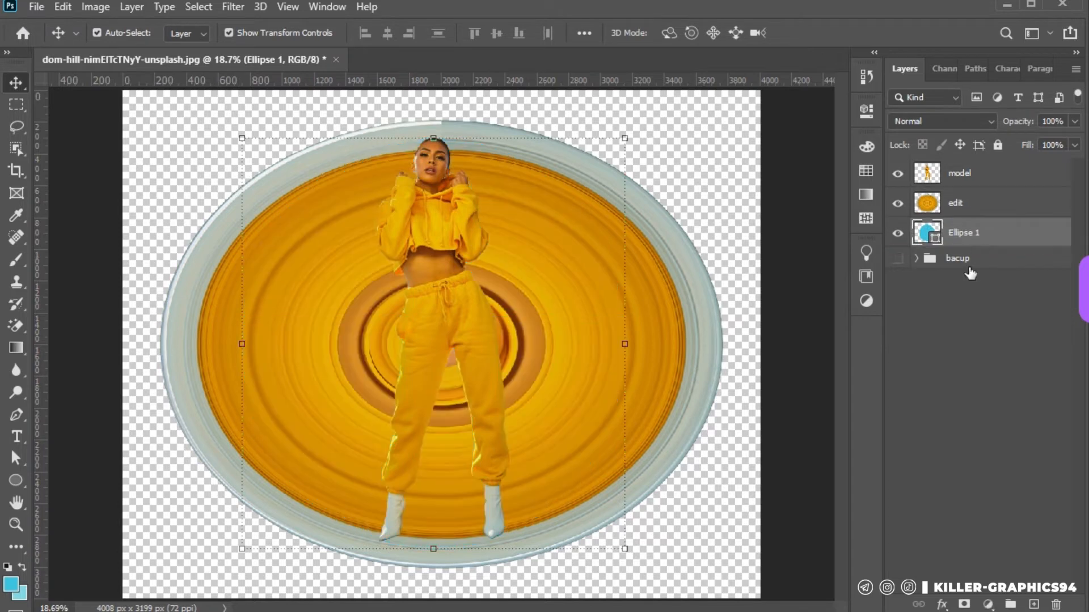
{"action": "left_click", "coordinate": [974, 213], "text": "alt"}
{"action": "left_click", "coordinate": [565, 273]}
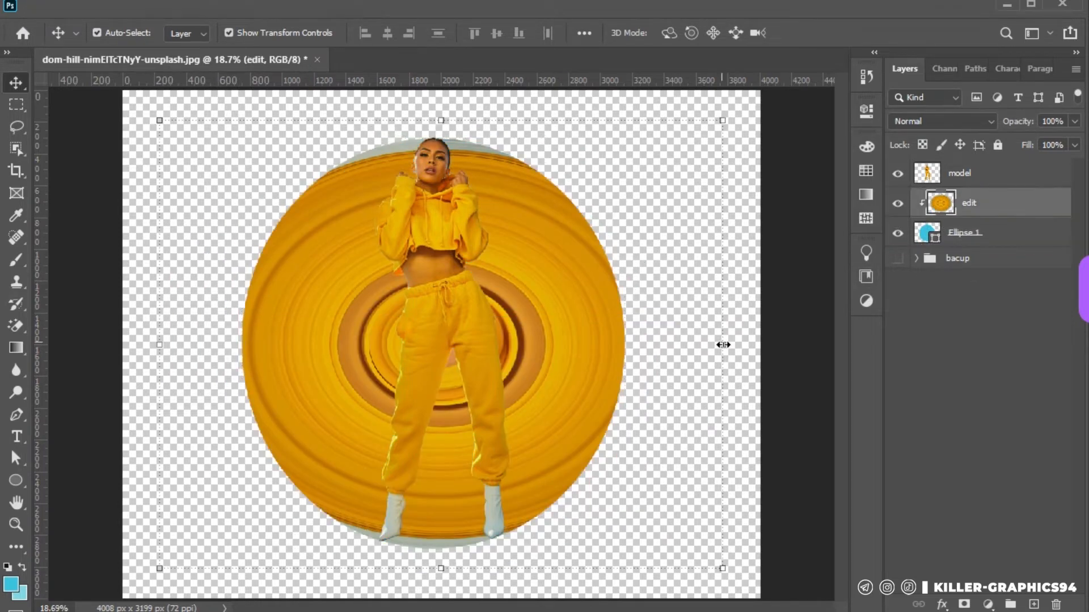
Squeeze the clipped edit layer on all four sides until its rings fit the outline of the ellipse
{"action": "left_click_drag", "start_coordinate": [723, 345], "coordinate": [624, 344]}
{"action": "left_click_drag", "start_coordinate": [159, 345], "coordinate": [242, 345]}
{"action": "left_click_drag", "start_coordinate": [433, 120], "coordinate": [433, 138]}
{"action": "left_click_drag", "start_coordinate": [433, 569], "coordinate": [433, 549]}
{"action": "scroll", "coordinate": [442, 150], "scroll_direction": "up", "scroll_amount": 2}
{"action": "scroll", "coordinate": [444, 146], "scroll_direction": "down", "scroll_amount": 3}
{"action": "key", "text": "Return"}
{"action": "scroll", "coordinate": [346, 236], "scroll_direction": "down", "scroll_amount": 3}
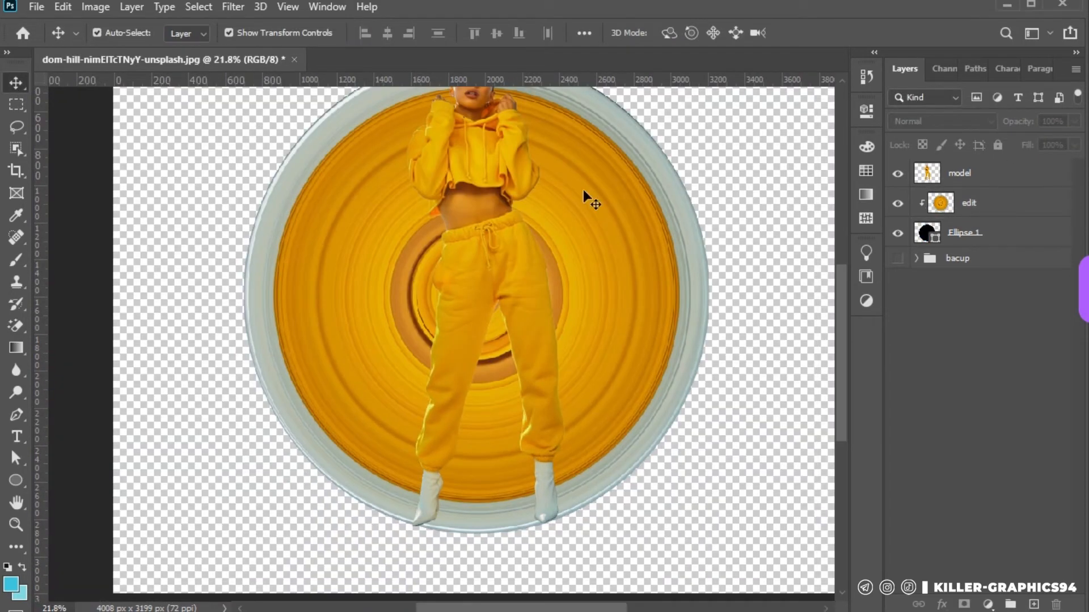
{"action": "scroll", "coordinate": [590, 200], "scroll_direction": "down", "scroll_amount": 3}
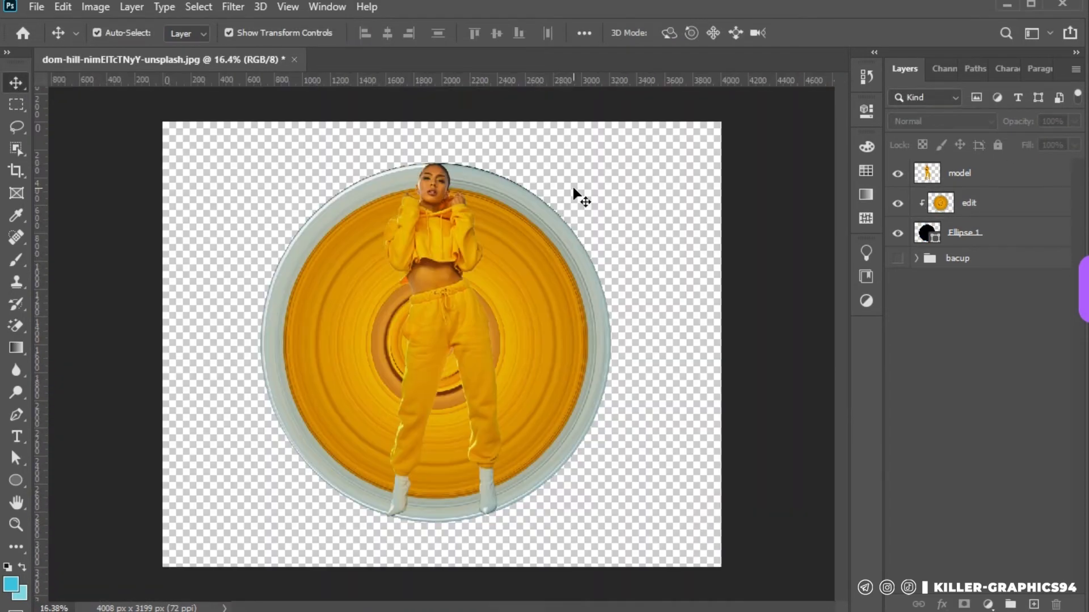
Group the edit and Ellipse 1 layers and add a layer mask to the group
{"action": "left_click", "coordinate": [989, 204]}
{"action": "left_click", "coordinate": [987, 233], "text": "shift"}
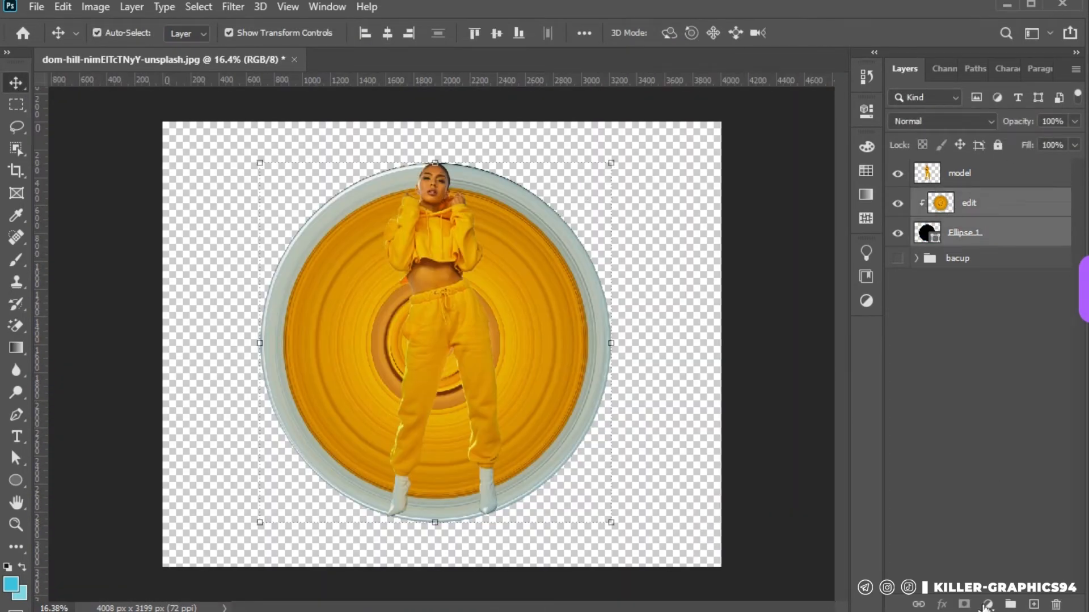
{"action": "left_click", "coordinate": [1008, 604]}
{"action": "left_click", "coordinate": [964, 605]}
{"action": "scroll", "coordinate": [453, 463], "scroll_direction": "up", "scroll_amount": 2}
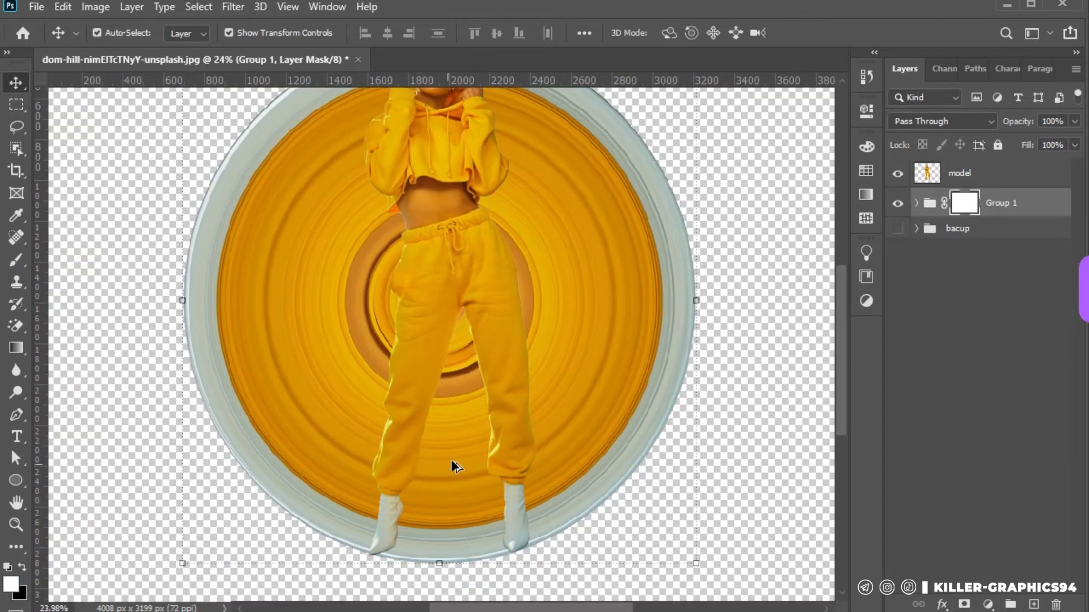
Paint black on the Group 1 mask with a 200 px hard brush to hide the disc between the woman's legs
{"action": "scroll", "coordinate": [435, 515], "scroll_direction": "up", "scroll_amount": 2}
{"action": "key", "text": "b"}
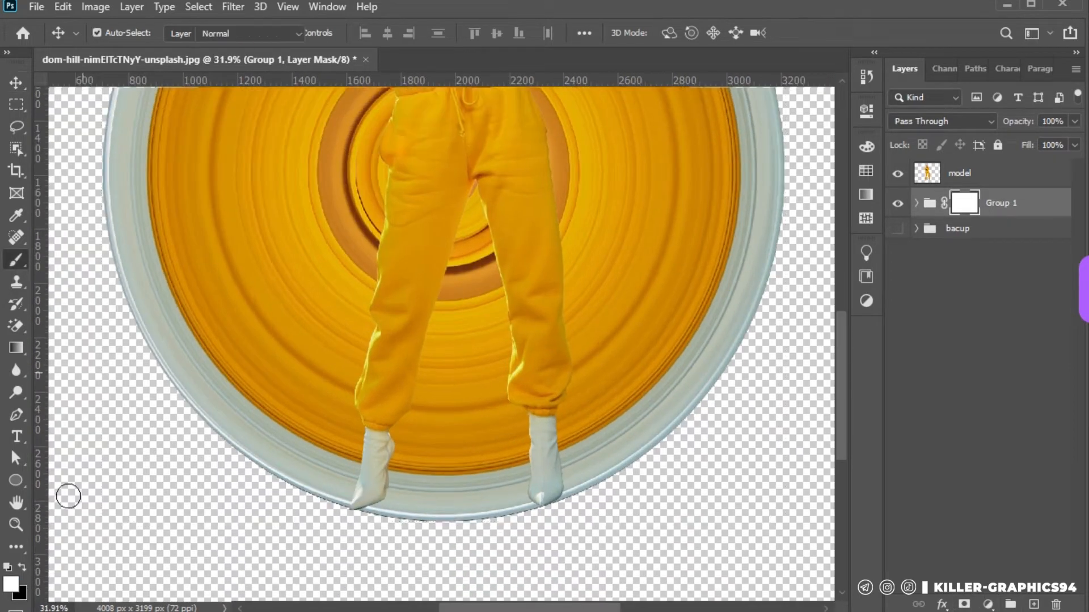
{"action": "left_click", "coordinate": [23, 568]}
{"action": "right_click", "coordinate": [514, 338]}
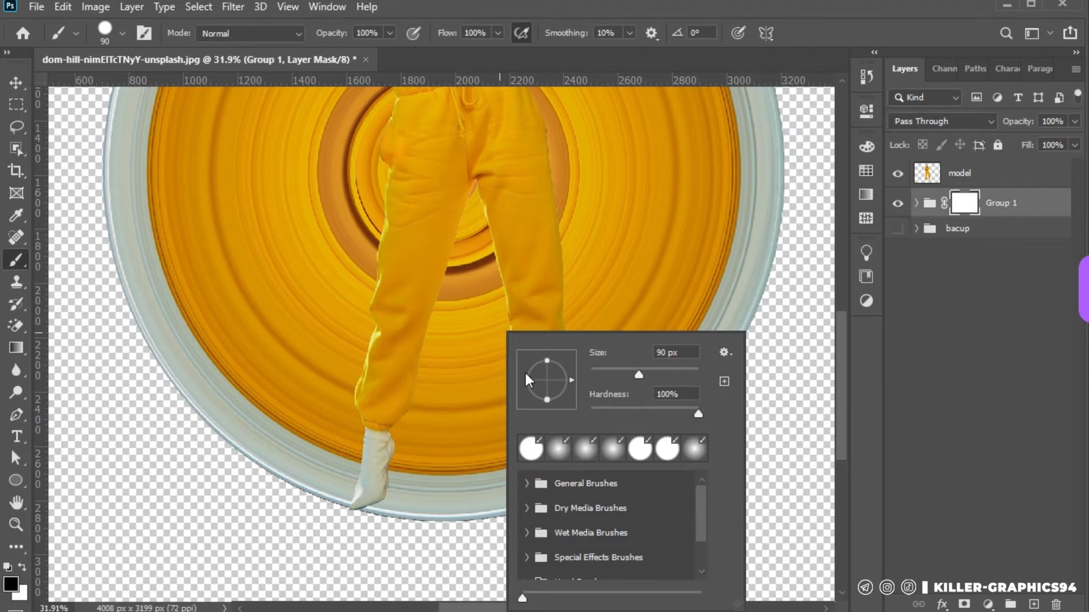
{"action": "left_click", "coordinate": [440, 361]}
{"action": "key", "text": "bracketright"}
{"action": "key", "text": "bracketright"}
{"action": "key", "text": "bracketright"}
{"action": "key", "text": "bracketright"}
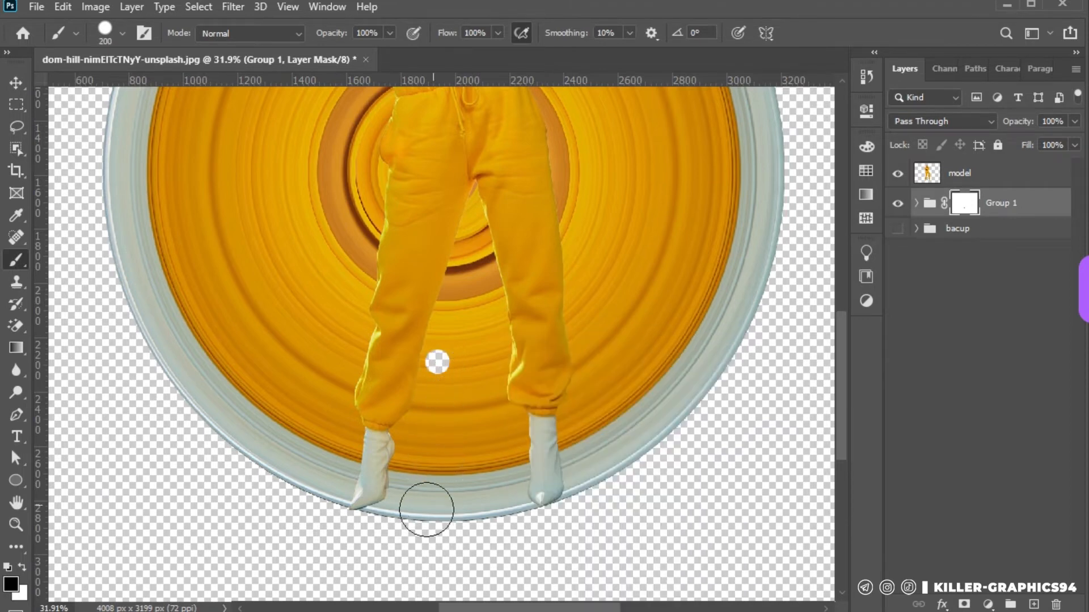
{"action": "mouse_move", "coordinate": [393, 517]}
{"action": "left_mouse_down"}
{"action": "mouse_move", "coordinate": [407, 484]}
{"action": "mouse_move", "coordinate": [416, 374]}
{"action": "mouse_move", "coordinate": [471, 161]}
{"action": "mouse_move", "coordinate": [508, 293]}
{"action": "mouse_move", "coordinate": [507, 399]}
{"action": "mouse_move", "coordinate": [469, 232]}
{"action": "mouse_move", "coordinate": [502, 512]}
{"action": "mouse_move", "coordinate": [511, 440]}
{"action": "mouse_move", "coordinate": [520, 534]}
{"action": "mouse_move", "coordinate": [466, 539]}
{"action": "mouse_move", "coordinate": [450, 474]}
{"action": "left_mouse_up"}
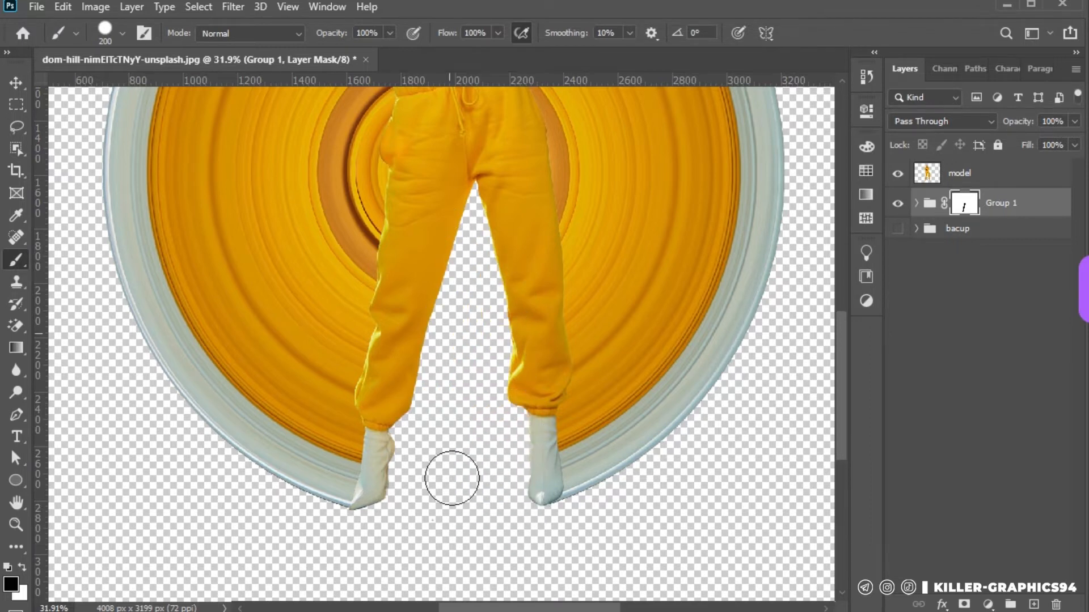
{"action": "scroll", "coordinate": [461, 453], "scroll_direction": "down", "scroll_amount": 1}
{"action": "scroll", "coordinate": [465, 452], "scroll_direction": "down", "scroll_amount": 1}
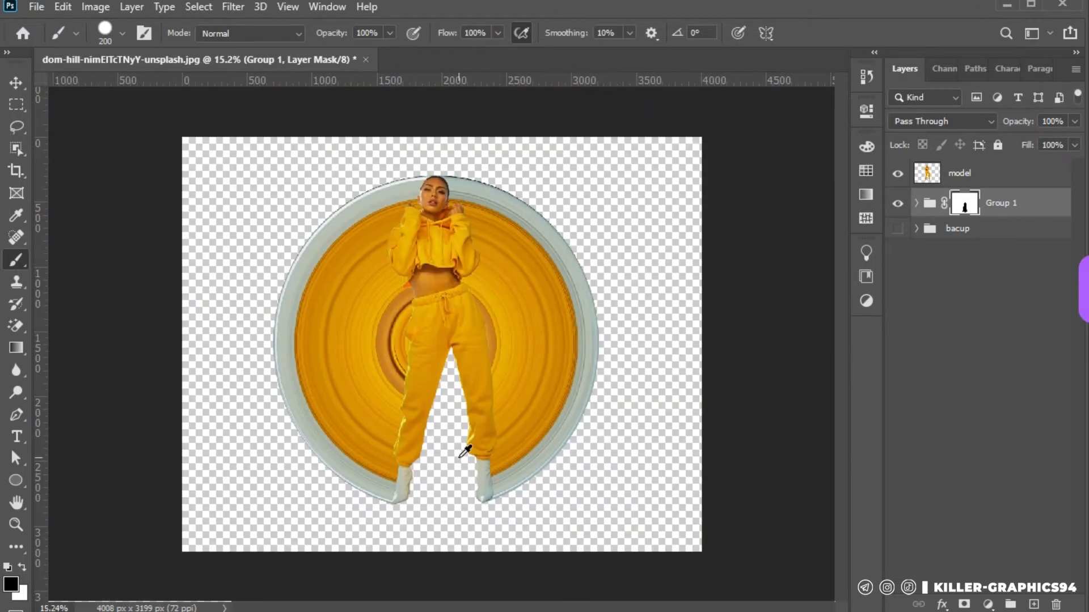
{"action": "scroll", "coordinate": [443, 437], "scroll_direction": "up", "scroll_amount": 1}
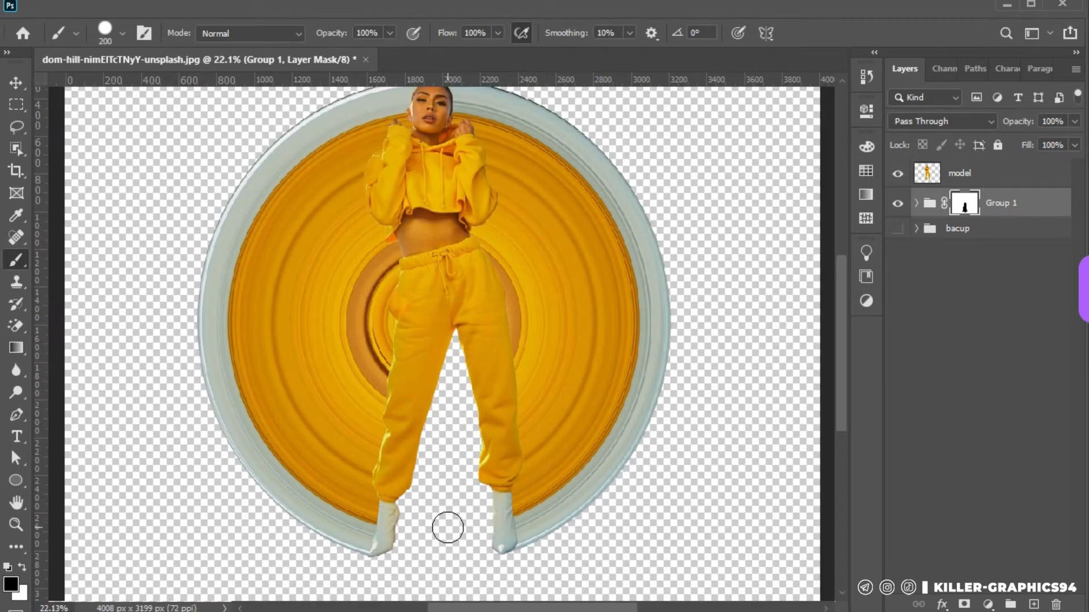
{"action": "scroll", "coordinate": [448, 522], "scroll_direction": "down", "scroll_amount": 1}
Add a new layer above Group 1 and set the foreground colour to black
{"action": "key", "text": "v"}
{"action": "left_click", "coordinate": [161, 149]}
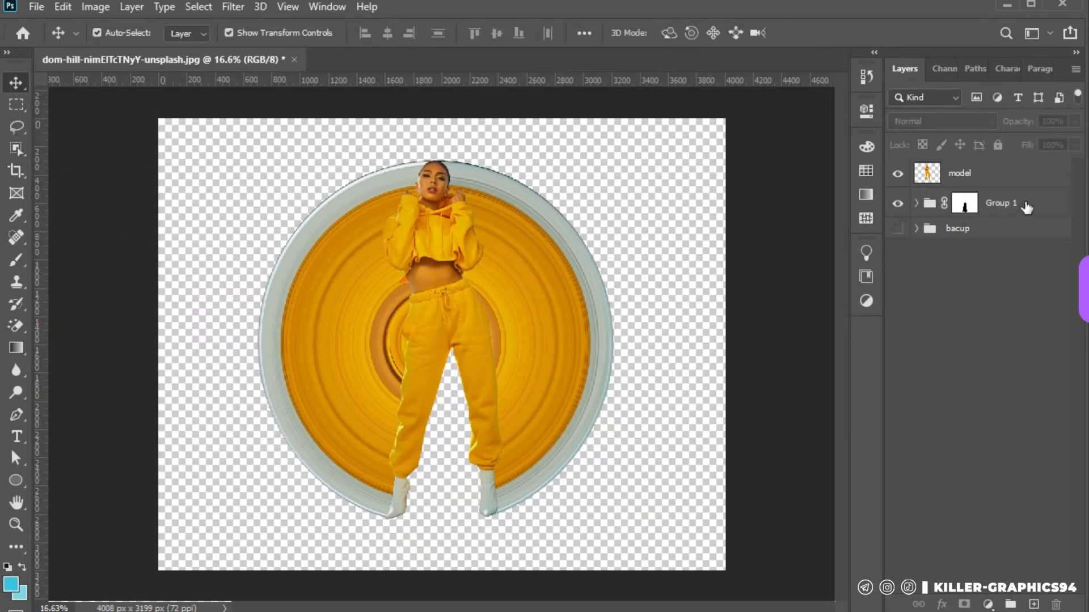
{"action": "left_click", "coordinate": [1026, 208]}
{"action": "left_click", "coordinate": [1034, 604]}
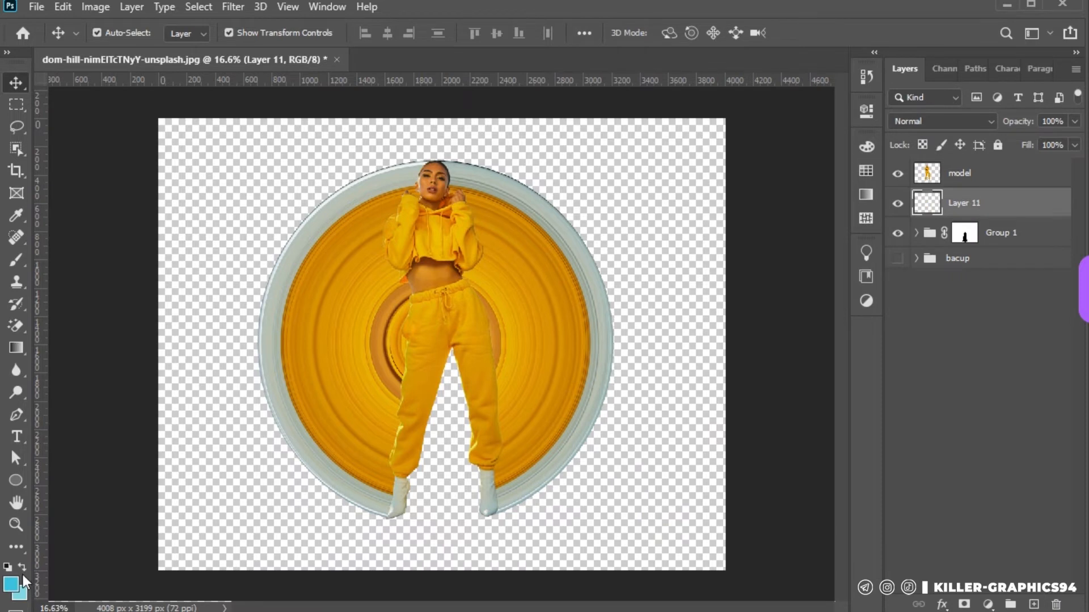
{"action": "left_click", "coordinate": [10, 587]}
{"action": "left_click", "coordinate": [955, 207]}
Load the woman's outline as a selection and invert it so only the area around her is selected
{"action": "key", "text": "b"}
{"action": "key", "text": "ctrl+z"}
{"action": "left_click", "coordinate": [24, 103]}
{"action": "right_click", "coordinate": [432, 208]}
{"action": "left_click", "coordinate": [468, 238]}
Set the brush to a soft edge with 77% opacity
{"action": "left_click", "coordinate": [16, 261]}
{"action": "left_click_drag", "start_coordinate": [497, 342], "coordinate": [505, 401]}
{"action": "key", "text": "ctrl+z"}
{"action": "right_click", "coordinate": [490, 397]}
{"action": "left_click_drag", "start_coordinate": [679, 427], "coordinate": [568, 429]}
{"action": "key", "text": "Return"}
{"action": "scroll", "coordinate": [457, 345], "scroll_direction": "up", "scroll_amount": 5}
{"action": "left_click_drag", "start_coordinate": [336, 35], "coordinate": [322, 66]}
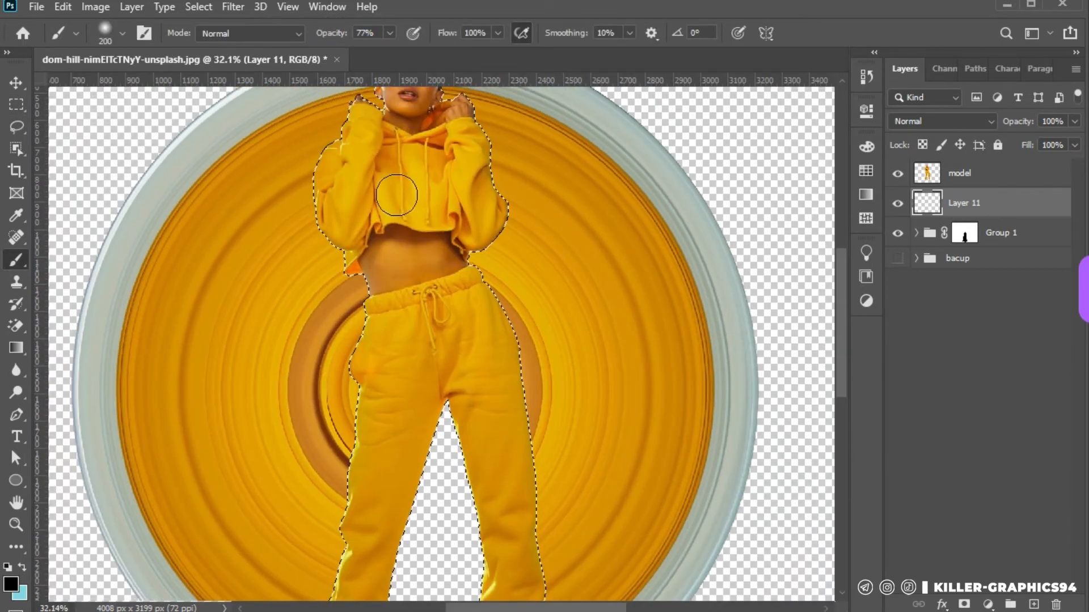
Paint a soft black shadow along the woman's legs and feet on Layer 11 with a 400 px brush
{"action": "scroll", "coordinate": [441, 266], "scroll_direction": "up", "scroll_amount": 4}
{"action": "key", "text": "bracketright"}
{"action": "key", "text": "bracketright"}
{"action": "key", "text": "bracketright"}
{"action": "mouse_move", "coordinate": [475, 318]}
{"action": "left_mouse_down"}
{"action": "mouse_move", "coordinate": [456, 364]}
{"action": "mouse_move", "coordinate": [495, 396]}
{"action": "left_mouse_up"}
{"action": "scroll", "coordinate": [497, 374], "scroll_direction": "down", "scroll_amount": 6}
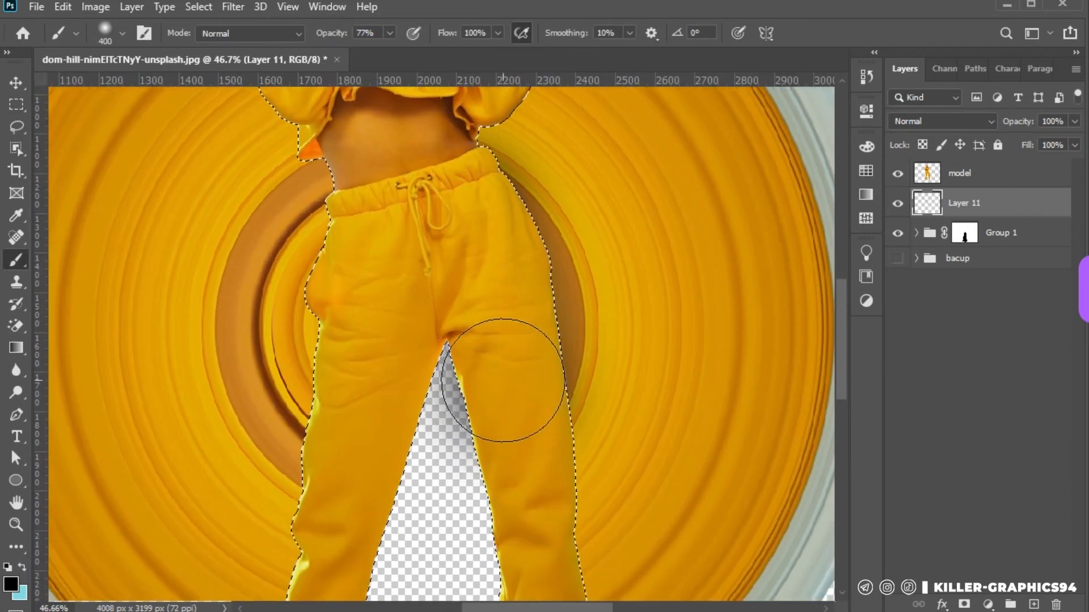
{"action": "scroll", "coordinate": [470, 182], "scroll_direction": "down", "scroll_amount": 3}
{"action": "mouse_move", "coordinate": [470, 141]}
{"action": "left_mouse_down"}
{"action": "mouse_move", "coordinate": [494, 275]}
{"action": "mouse_move", "coordinate": [490, 508]}
{"action": "mouse_move", "coordinate": [443, 505]}
{"action": "mouse_move", "coordinate": [385, 401]}
{"action": "left_mouse_up"}
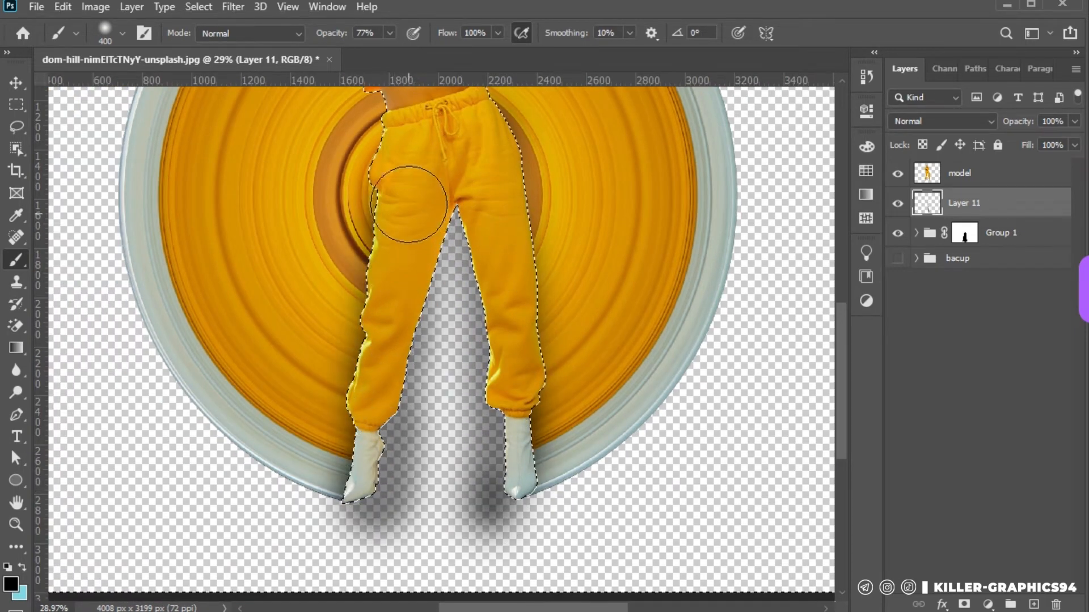
Paint the soft shadow on Layer 11 around the woman's waist, hoodie and sleeves
{"action": "scroll", "coordinate": [399, 231], "scroll_direction": "up", "scroll_amount": 5}
{"action": "scroll", "coordinate": [399, 231], "scroll_direction": "up", "scroll_amount": 3}
{"action": "key", "text": "bracketleft"}
{"action": "key", "text": "bracketleft"}
{"action": "key", "text": "bracketleft"}
{"action": "key", "text": "bracketleft"}
{"action": "key", "text": "bracketleft"}
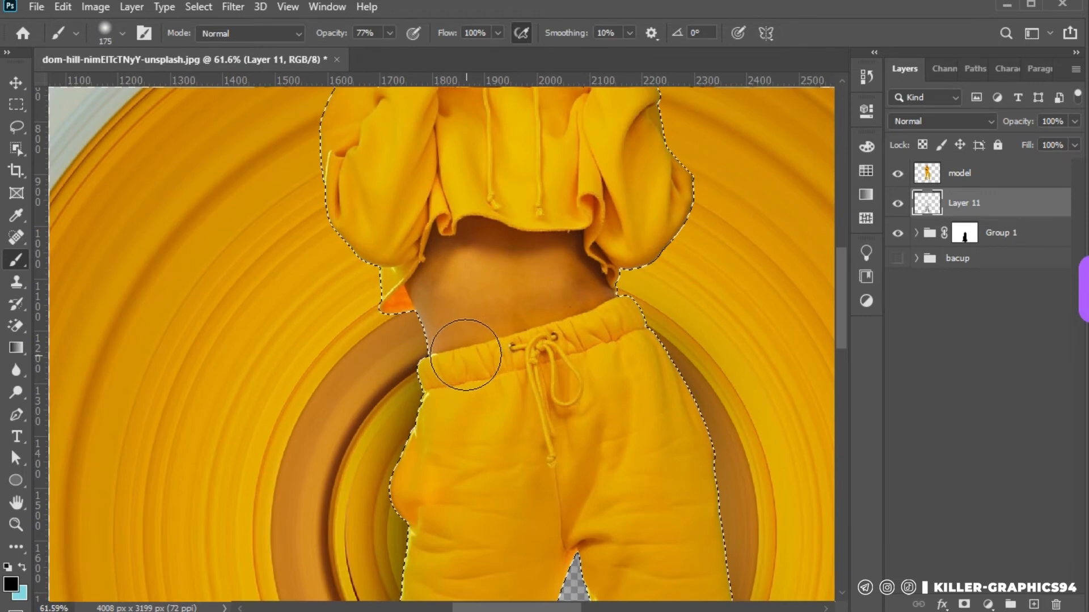
{"action": "key", "text": "bracketright"}
{"action": "key", "text": "bracketright"}
{"action": "key", "text": "bracketright"}
{"action": "key", "text": "bracketright"}
{"action": "key", "text": "bracketright"}
{"action": "scroll", "coordinate": [440, 261], "scroll_direction": "down", "scroll_amount": 2}
{"action": "mouse_move", "coordinate": [403, 281]}
{"action": "left_mouse_down"}
{"action": "mouse_move", "coordinate": [376, 173]}
{"action": "mouse_move", "coordinate": [373, 245]}
{"action": "mouse_move", "coordinate": [447, 285]}
{"action": "mouse_move", "coordinate": [591, 279]}
{"action": "mouse_move", "coordinate": [615, 254]}
{"action": "mouse_move", "coordinate": [587, 150]}
{"action": "left_mouse_up"}
{"action": "scroll", "coordinate": [587, 150], "scroll_direction": "up", "scroll_amount": 3}
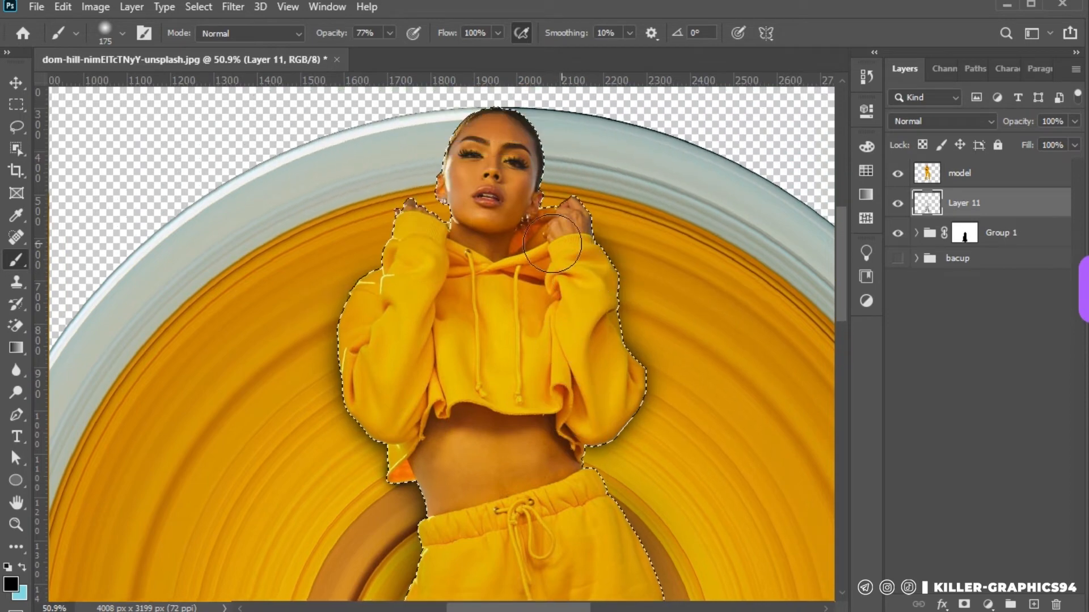
Paint the shadow around the woman's head and hands with a 100 px brush
{"action": "key", "text": "bracketleft"}
{"action": "key", "text": "bracketleft"}
{"action": "key", "text": "bracketleft"}
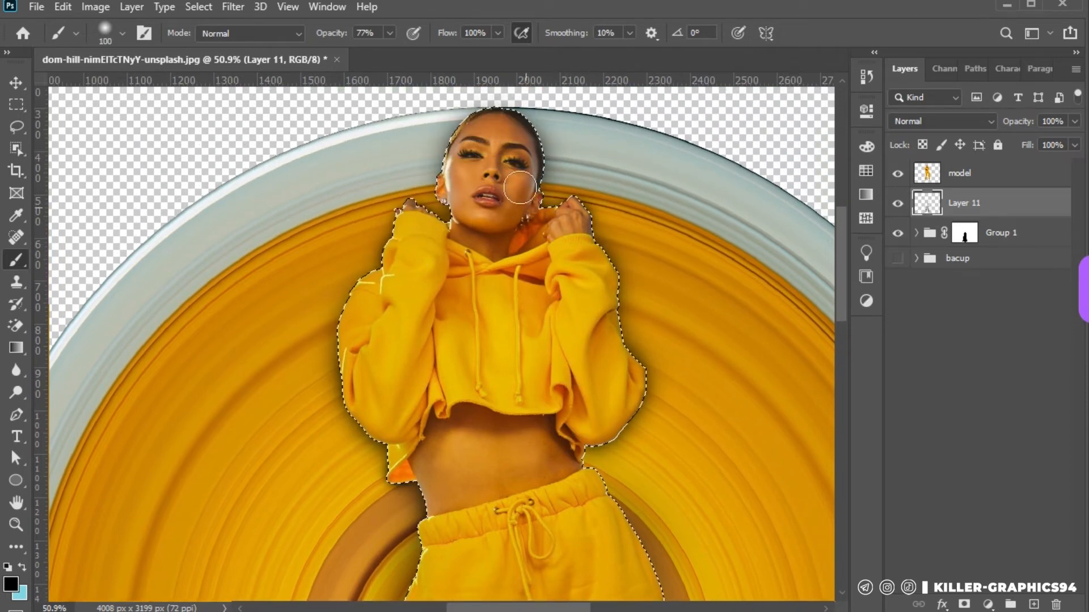
{"action": "scroll", "coordinate": [527, 283], "scroll_direction": "down", "scroll_amount": 3}
{"action": "scroll", "coordinate": [530, 357], "scroll_direction": "up", "scroll_amount": 3}
Strengthen the shadow down the woman's body and legs with the brush enlarged to 300 px
{"action": "key", "text": "bracketright"}
{"action": "key", "text": "bracketright"}
{"action": "scroll", "coordinate": [576, 440], "scroll_direction": "down", "scroll_amount": 3}
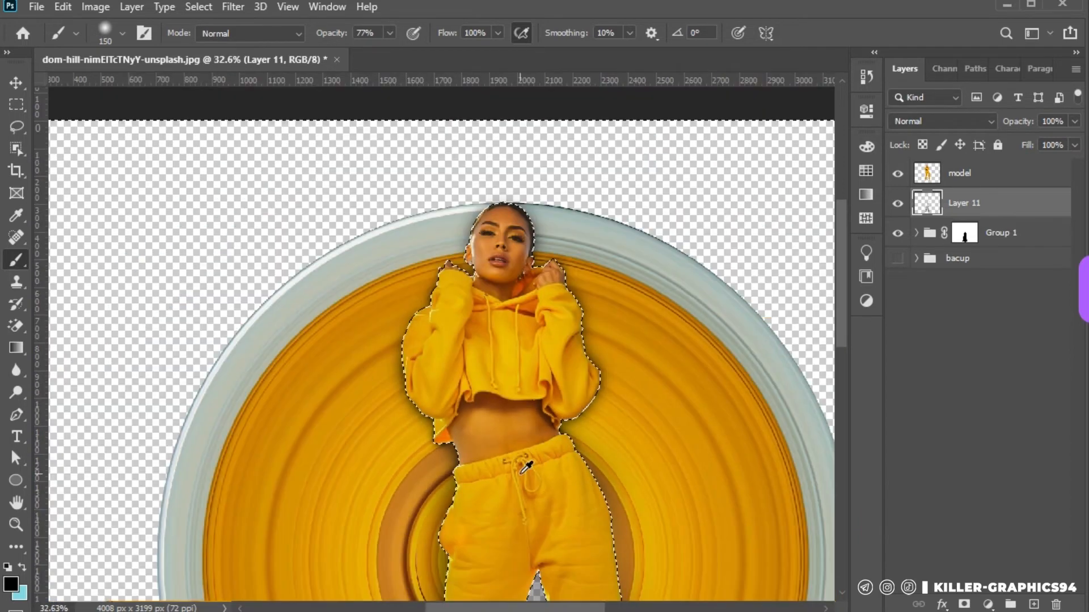
{"action": "key", "text": "bracketright"}
{"action": "mouse_move", "coordinate": [480, 294]}
{"action": "left_mouse_down"}
{"action": "mouse_move", "coordinate": [490, 381]}
{"action": "mouse_move", "coordinate": [479, 339]}
{"action": "mouse_move", "coordinate": [498, 510]}
{"action": "left_mouse_up"}
{"action": "scroll", "coordinate": [499, 482], "scroll_direction": "down", "scroll_amount": 1}
{"action": "scroll", "coordinate": [500, 471], "scroll_direction": "up", "scroll_amount": 1}
{"action": "mouse_move", "coordinate": [428, 201]}
{"action": "left_mouse_down"}
{"action": "mouse_move", "coordinate": [389, 199]}
{"action": "mouse_move", "coordinate": [399, 337]}
{"action": "mouse_move", "coordinate": [381, 483]}
{"action": "left_mouse_up"}
{"action": "scroll", "coordinate": [462, 457], "scroll_direction": "down", "scroll_amount": 1}
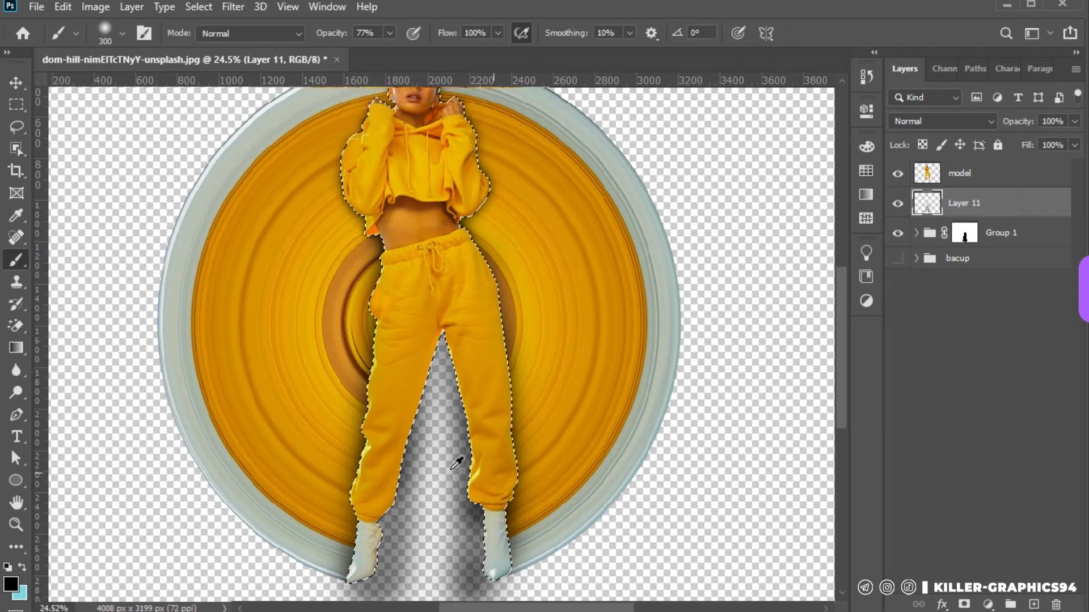
{"action": "scroll", "coordinate": [471, 453], "scroll_direction": "down", "scroll_amount": 2}
Deselect the outline and add a layer mask to Layer 11
{"action": "left_click", "coordinate": [964, 604]}
{"action": "key", "text": "ctrl+z"}
{"action": "left_click", "coordinate": [15, 105]}
{"action": "left_click", "coordinate": [16, 83]}
{"action": "left_click", "coordinate": [964, 605]}
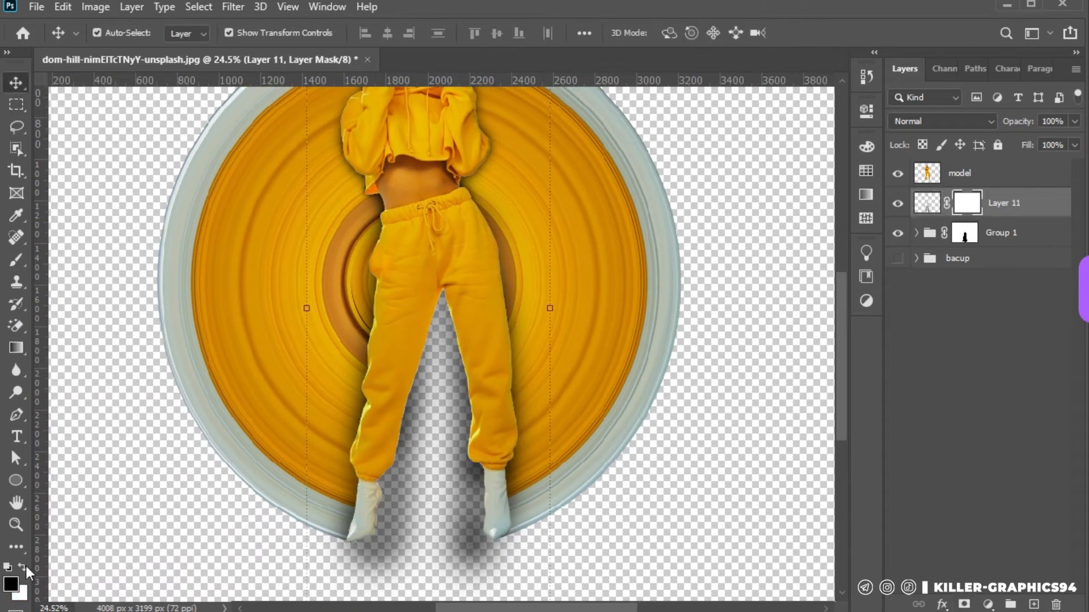
Paint black on the Layer 11 mask to hide the shadow between the woman's legs
{"action": "left_click", "coordinate": [15, 260]}
{"action": "right_click", "coordinate": [427, 448]}
{"action": "left_click", "coordinate": [509, 545]}
{"action": "mouse_move", "coordinate": [387, 558]}
{"action": "left_mouse_down"}
{"action": "mouse_move", "coordinate": [389, 479]}
{"action": "mouse_move", "coordinate": [443, 313]}
{"action": "mouse_move", "coordinate": [443, 564]}
{"action": "mouse_move", "coordinate": [457, 435]}
{"action": "left_mouse_up"}
{"action": "scroll", "coordinate": [457, 434], "scroll_direction": "down", "scroll_amount": 1}
{"action": "scroll", "coordinate": [457, 434], "scroll_direction": "up", "scroll_amount": 1}
Fade the remaining shadow around the woman's feet on the mask with a 300 px brush at 0% hardness
{"action": "right_click", "coordinate": [505, 394]}
{"action": "left_click_drag", "start_coordinate": [726, 456], "coordinate": [618, 456]}
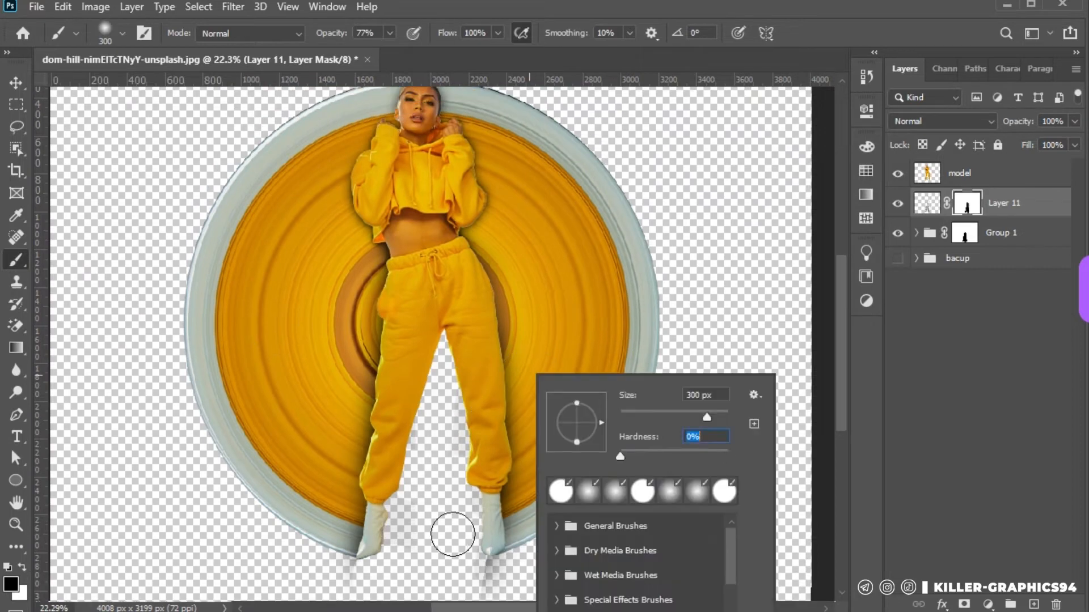
{"action": "left_click", "coordinate": [454, 527]}
{"action": "scroll", "coordinate": [454, 527], "scroll_direction": "down", "scroll_amount": 2}
{"action": "left_click_drag", "start_coordinate": [489, 513], "coordinate": [481, 524]}
{"action": "scroll", "coordinate": [452, 292], "scroll_direction": "down", "scroll_amount": 3}
{"action": "scroll", "coordinate": [425, 151], "scroll_direction": "up", "scroll_amount": 4}
Duplicate the masked shadow layer, Layer 11
{"action": "left_click", "coordinate": [16, 83]}
{"action": "scroll", "coordinate": [417, 198], "scroll_direction": "up", "scroll_amount": 3}
{"action": "left_click_drag", "start_coordinate": [1021, 204], "coordinate": [1033, 605]}
{"action": "left_click", "coordinate": [1033, 605]}
{"action": "left_click", "coordinate": [233, 8]}
{"action": "mouse_move", "coordinate": [318, 199]}
{"action": "left_click", "coordinate": [471, 295]}
{"action": "left_click", "coordinate": [516, 245]}
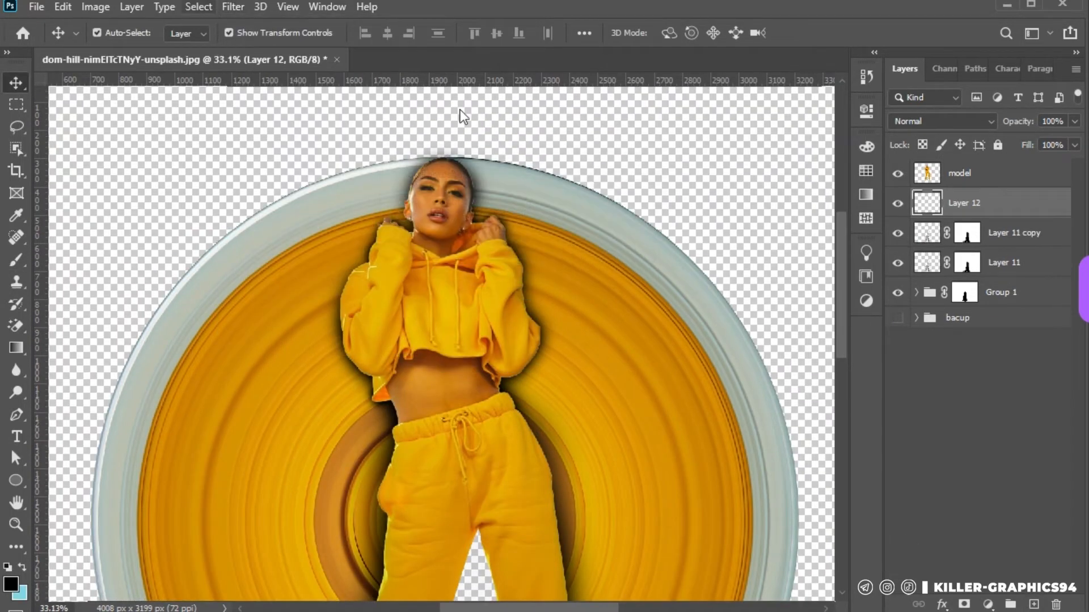
{"action": "key", "text": "Delete"}
Soften the duplicated shadow on Layer 11 copy with a Gaussian Blur
{"action": "left_click", "coordinate": [234, 7]}
{"action": "left_click", "coordinate": [486, 262]}
{"action": "left_click", "coordinate": [909, 111]}
{"action": "left_click", "coordinate": [233, 8]}
{"action": "mouse_move", "coordinate": [258, 198]}
{"action": "left_click", "coordinate": [486, 262]}
{"action": "mouse_move", "coordinate": [831, 314]}
{"action": "left_mouse_down"}
{"action": "mouse_move", "coordinate": [792, 315]}
{"action": "mouse_move", "coordinate": [821, 313]}
{"action": "left_mouse_up"}
{"action": "left_click", "coordinate": [910, 83]}
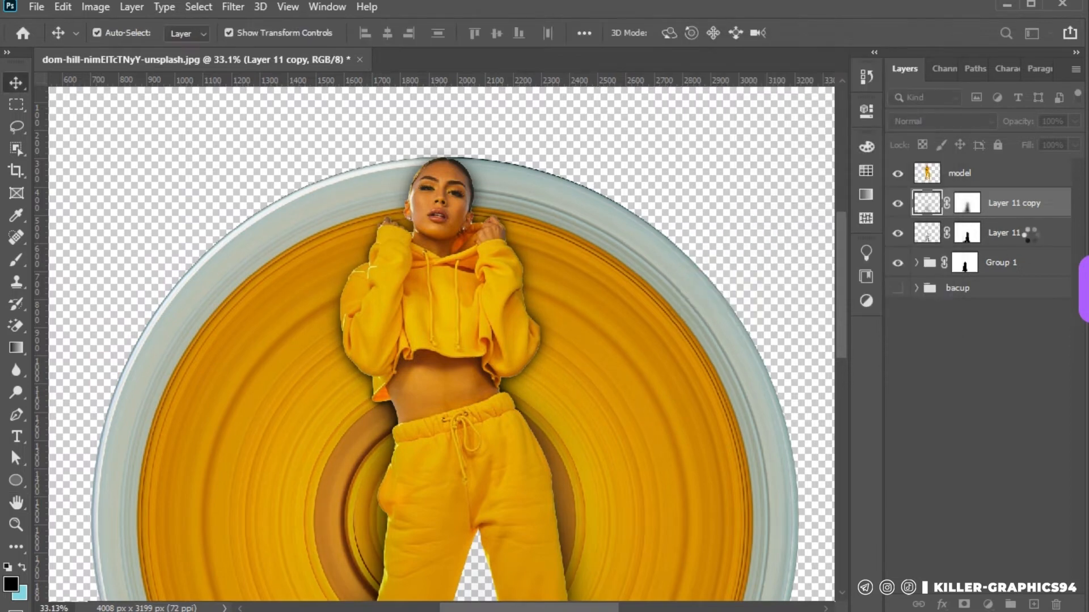
Apply a Gaussian Blur with a smaller radius to the original shadow on Layer 11
{"action": "left_click", "coordinate": [1028, 234]}
{"action": "left_click", "coordinate": [233, 7]}
{"action": "mouse_move", "coordinate": [258, 198]}
{"action": "left_click", "coordinate": [485, 263]}
{"action": "left_click_drag", "start_coordinate": [801, 317], "coordinate": [719, 314]}
{"action": "left_click", "coordinate": [910, 85]}
{"action": "left_click_drag", "start_coordinate": [1026, 125], "coordinate": [1022, 128]}
{"action": "left_click", "coordinate": [499, 269]}
{"action": "scroll", "coordinate": [499, 269], "scroll_direction": "down", "scroll_amount": 6}
{"action": "left_click", "coordinate": [709, 226]}
Add a new layer above Layer 11 copy and set the brush opacity to 16%
{"action": "scroll", "coordinate": [462, 407], "scroll_direction": "up", "scroll_amount": 3}
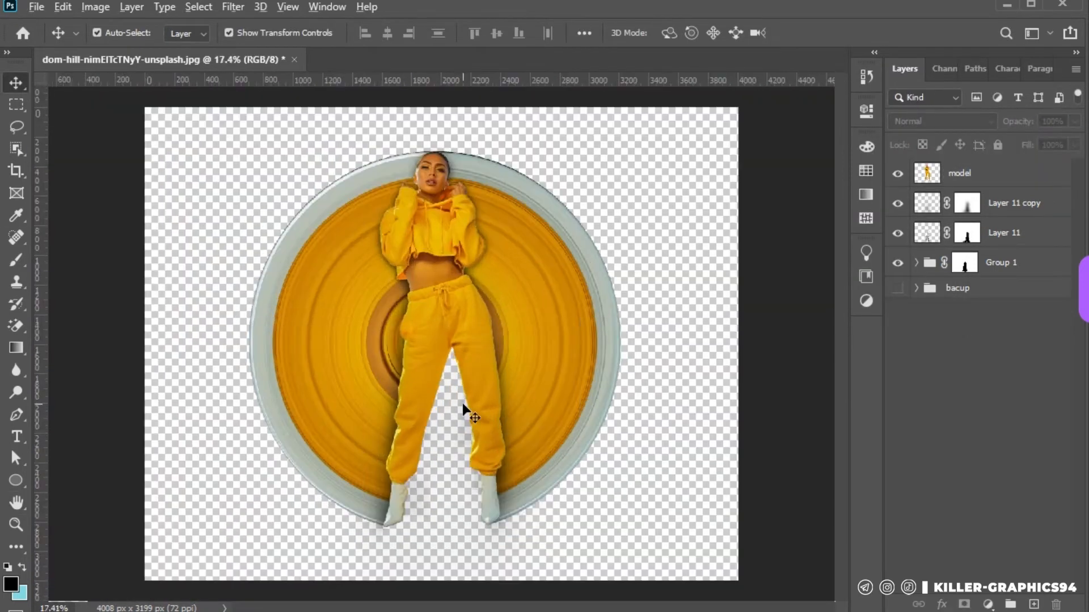
{"action": "scroll", "coordinate": [752, 180], "scroll_direction": "down", "scroll_amount": 2}
{"action": "scroll", "coordinate": [502, 282], "scroll_direction": "up", "scroll_amount": 2}
{"action": "scroll", "coordinate": [470, 325], "scroll_direction": "up", "scroll_amount": 7}
{"action": "scroll", "coordinate": [471, 326], "scroll_direction": "down", "scroll_amount": 2}
{"action": "left_click", "coordinate": [1058, 211]}
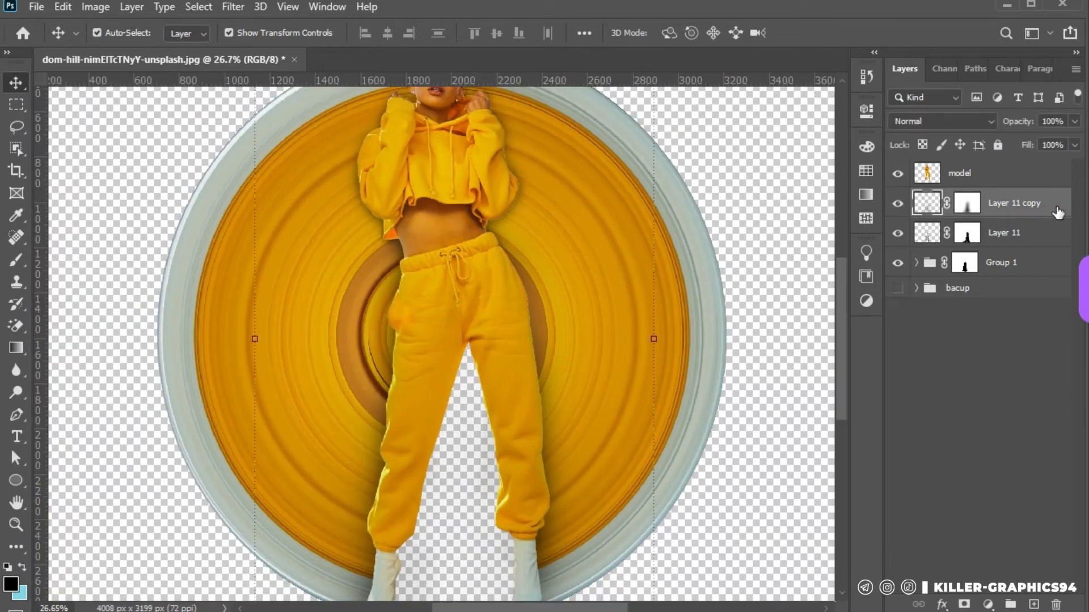
{"action": "left_click", "coordinate": [1034, 605]}
{"action": "key", "text": "b"}
{"action": "left_click_drag", "start_coordinate": [334, 32], "coordinate": [305, 30]}
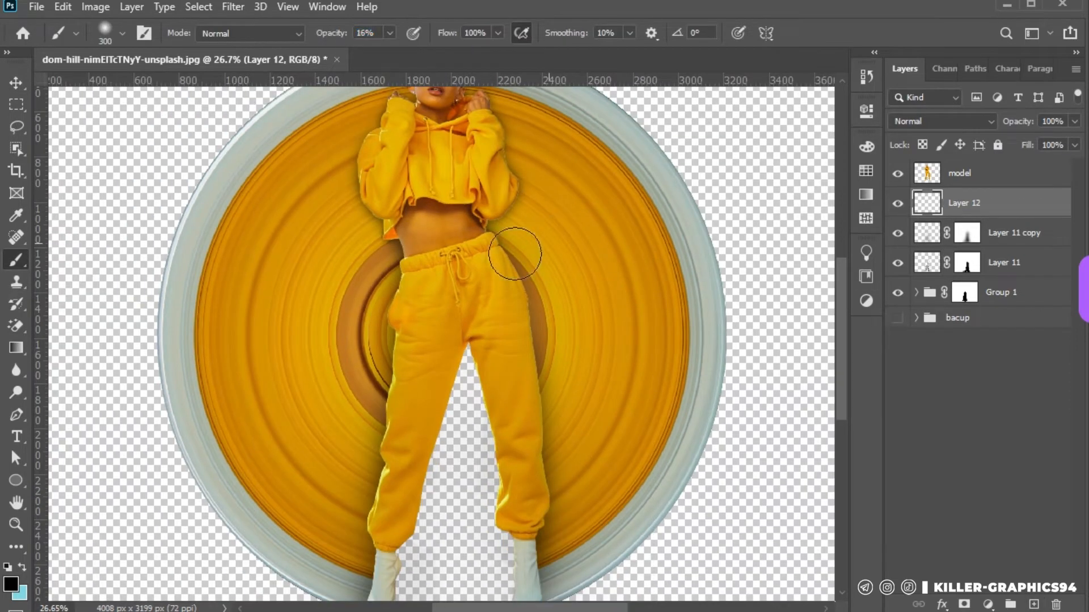
{"action": "scroll", "coordinate": [515, 254], "scroll_direction": "up", "scroll_amount": 1}
{"action": "key", "text": "bracketright"}
{"action": "key", "text": "bracketright"}
{"action": "key", "text": "bracketright"}
{"action": "mouse_move", "coordinate": [478, 234]}
{"action": "left_mouse_down"}
{"action": "mouse_move", "coordinate": [545, 537]}
{"action": "mouse_move", "coordinate": [512, 311]}
{"action": "left_mouse_up"}
{"action": "key", "text": "ctrl+z"}
Paint a faint shadow around the woman on Layer 12 with a soft 300 px brush
{"action": "key", "text": "bracketleft"}
{"action": "key", "text": "bracketleft"}
{"action": "key", "text": "bracketleft"}
{"action": "scroll", "coordinate": [534, 527], "scroll_direction": "down", "scroll_amount": 2}
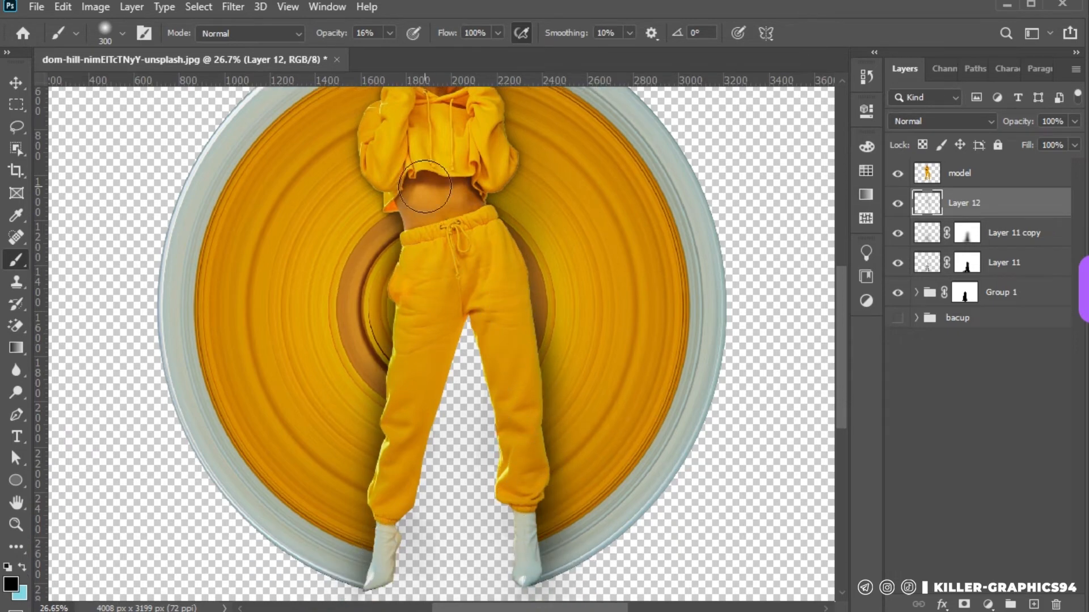
{"action": "scroll", "coordinate": [394, 442], "scroll_direction": "down", "scroll_amount": 4}
{"action": "key", "text": "bracketright"}
{"action": "key", "text": "bracketright"}
{"action": "left_click", "coordinate": [16, 105]}
{"action": "scroll", "coordinate": [451, 221], "scroll_direction": "down", "scroll_amount": 3}
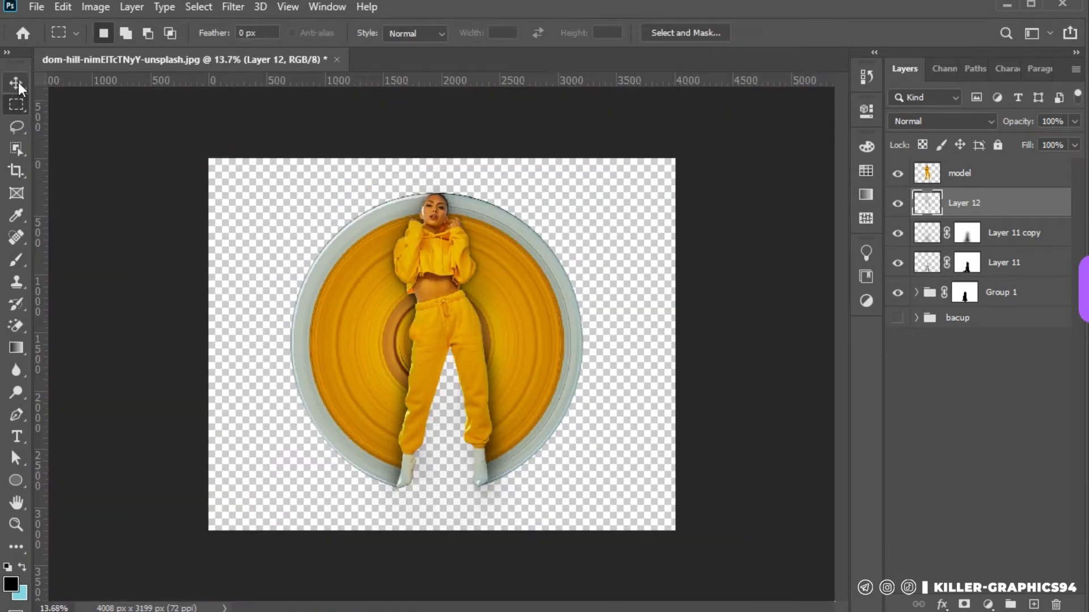
Group Layer 12, Layer 11 copy, Layer 11 and Group 1 together
{"action": "left_click", "coordinate": [17, 83]}
{"action": "left_click", "coordinate": [1002, 269]}
{"action": "left_click", "coordinate": [1012, 292], "text": "ctrl"}
{"action": "left_click", "coordinate": [1037, 226], "text": "ctrl"}
{"action": "left_click", "coordinate": [1020, 203], "text": "ctrl"}
{"action": "left_click", "coordinate": [1010, 604]}
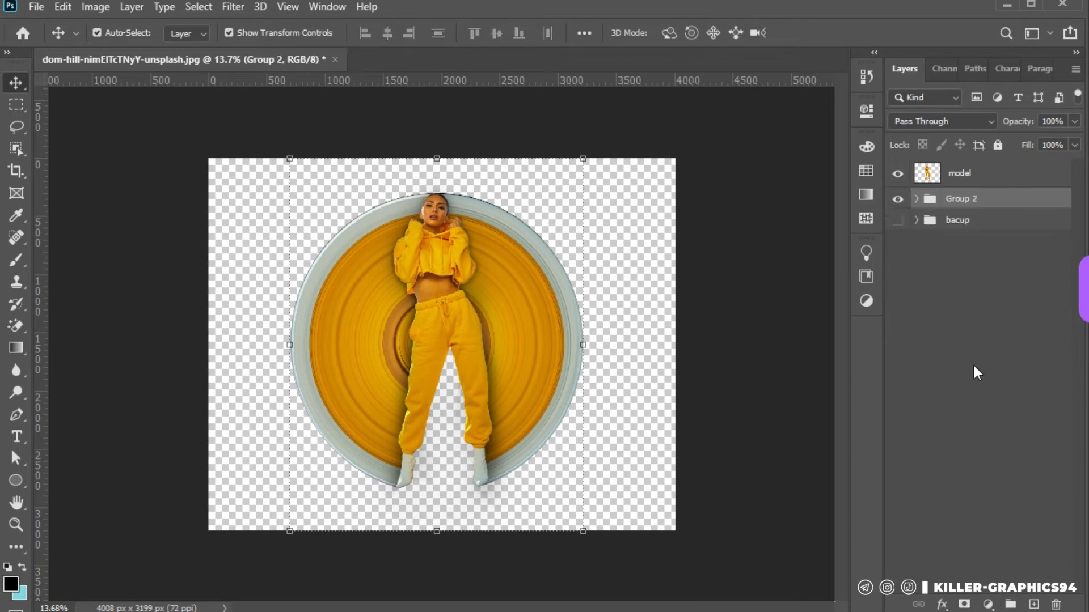
Start a gradient fill layer directly above the bacup group and set its style to Radial
{"action": "left_click", "coordinate": [991, 566]}
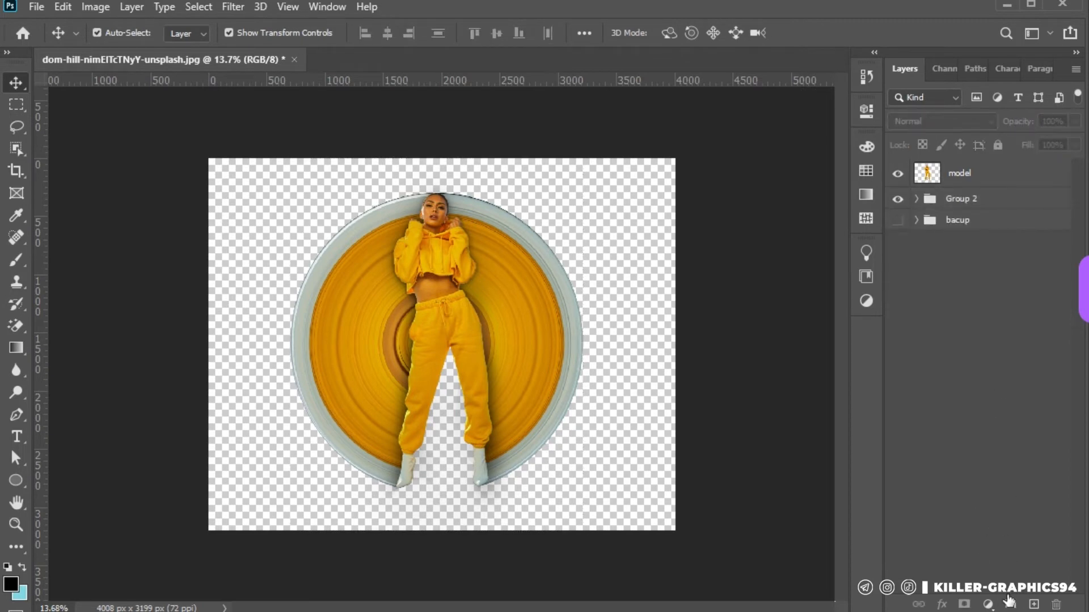
{"action": "left_click", "coordinate": [989, 604]}
{"action": "left_click", "coordinate": [1004, 314]}
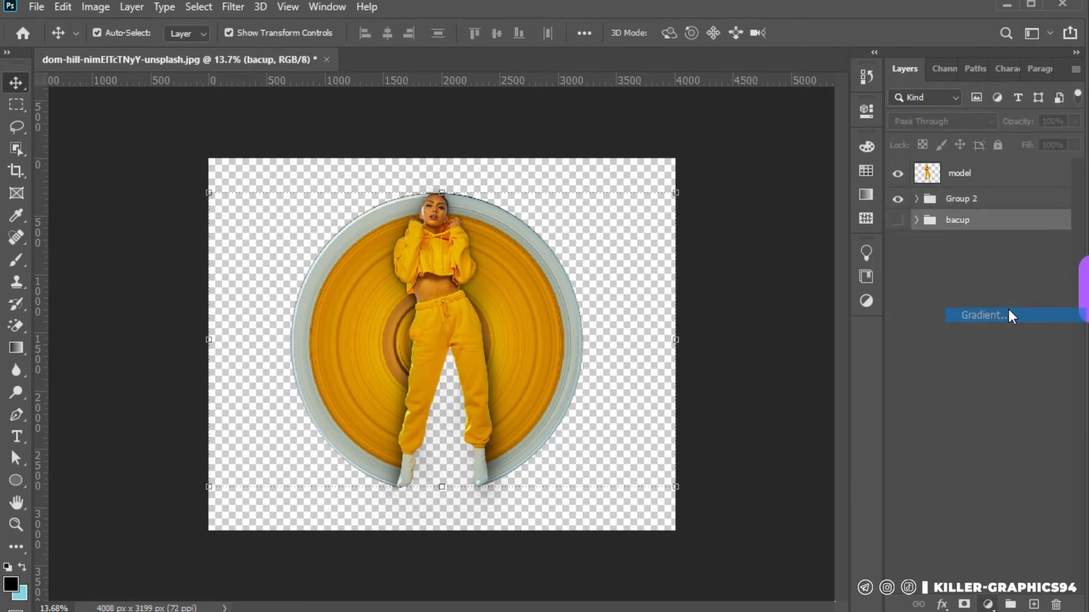
{"action": "left_click_drag", "start_coordinate": [551, 59], "coordinate": [939, 118]}
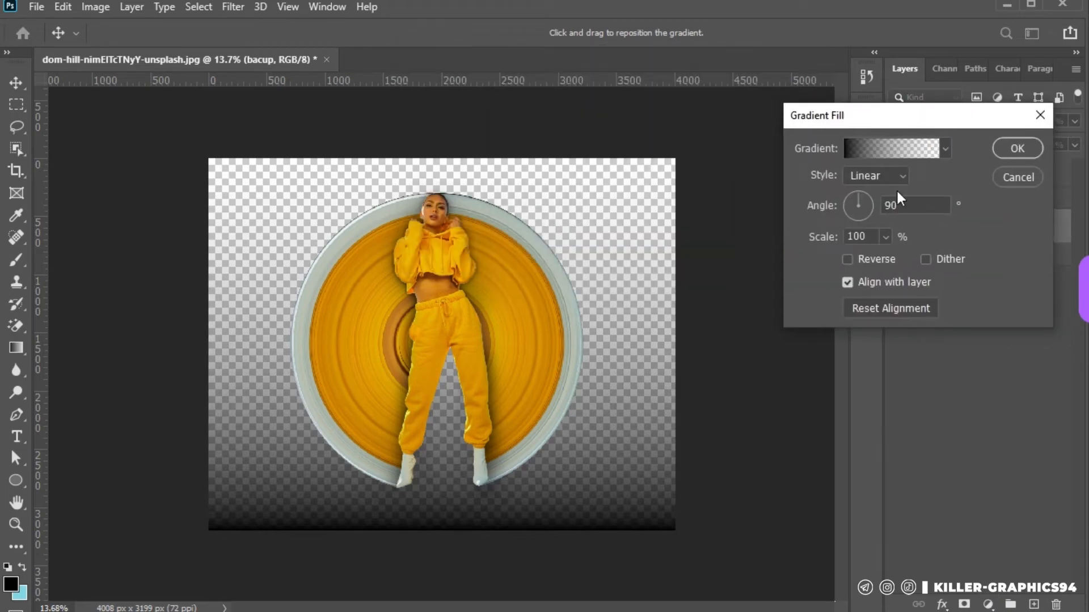
{"action": "left_click", "coordinate": [876, 176]}
{"action": "left_click", "coordinate": [887, 190]}
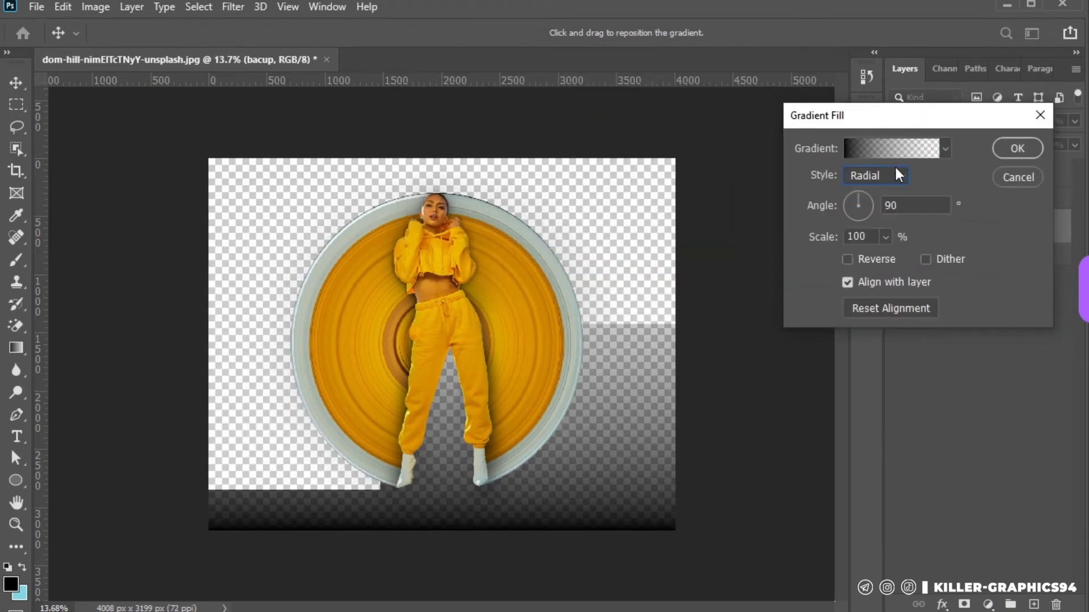
Choose the Foreground to Background preset from the Basics gradients for the fill
{"action": "left_click", "coordinate": [945, 149]}
{"action": "left_click", "coordinate": [804, 182]}
{"action": "left_click", "coordinate": [827, 203]}
Recolour the gradient's start stop with the disc's golden yellow and its end stop with the disc's orange
{"action": "left_click", "coordinate": [902, 156]}
{"action": "left_click", "coordinate": [900, 152]}
{"action": "left_click", "coordinate": [619, 391]}
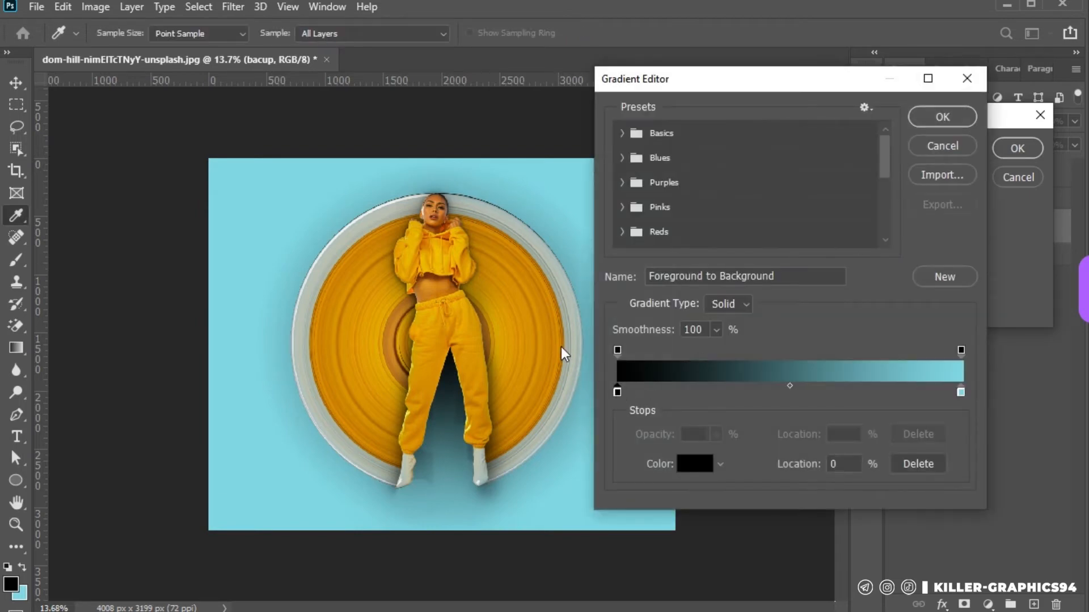
{"action": "left_click", "coordinate": [567, 329]}
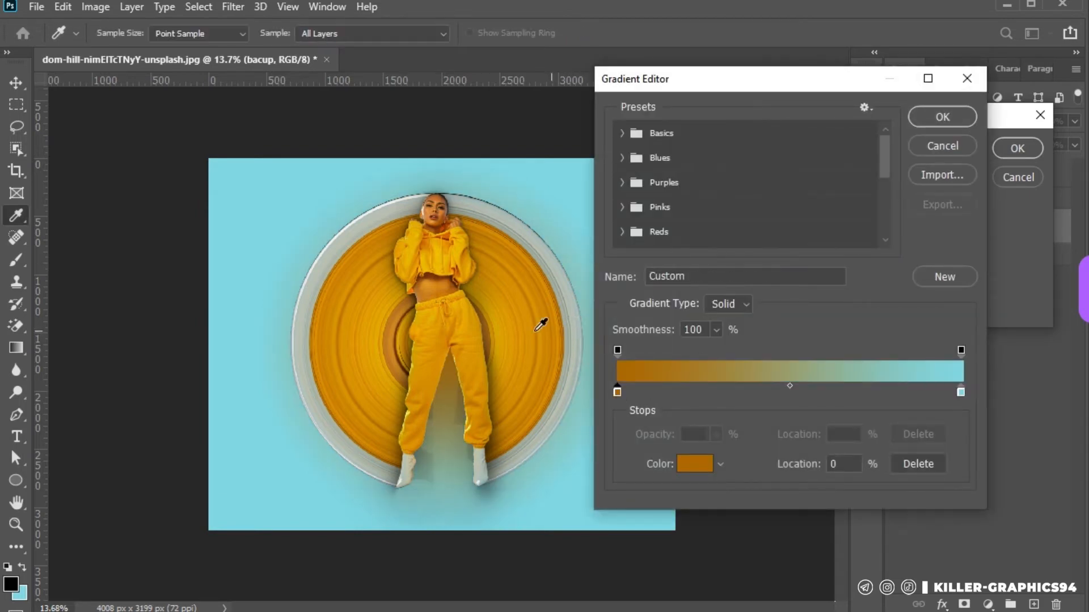
{"action": "left_click", "coordinate": [504, 338]}
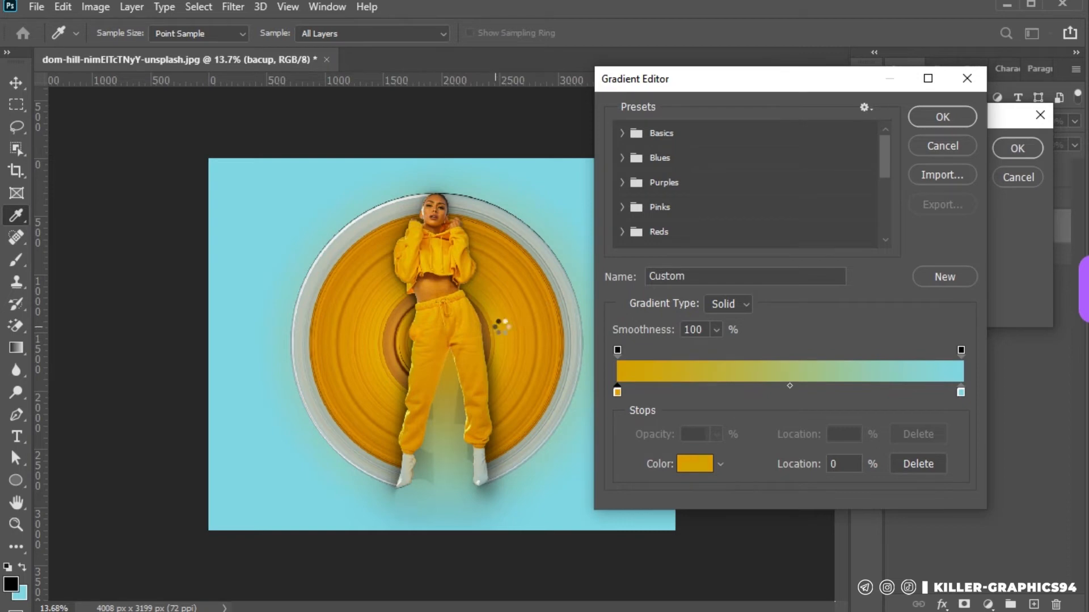
{"action": "left_click", "coordinate": [315, 367]}
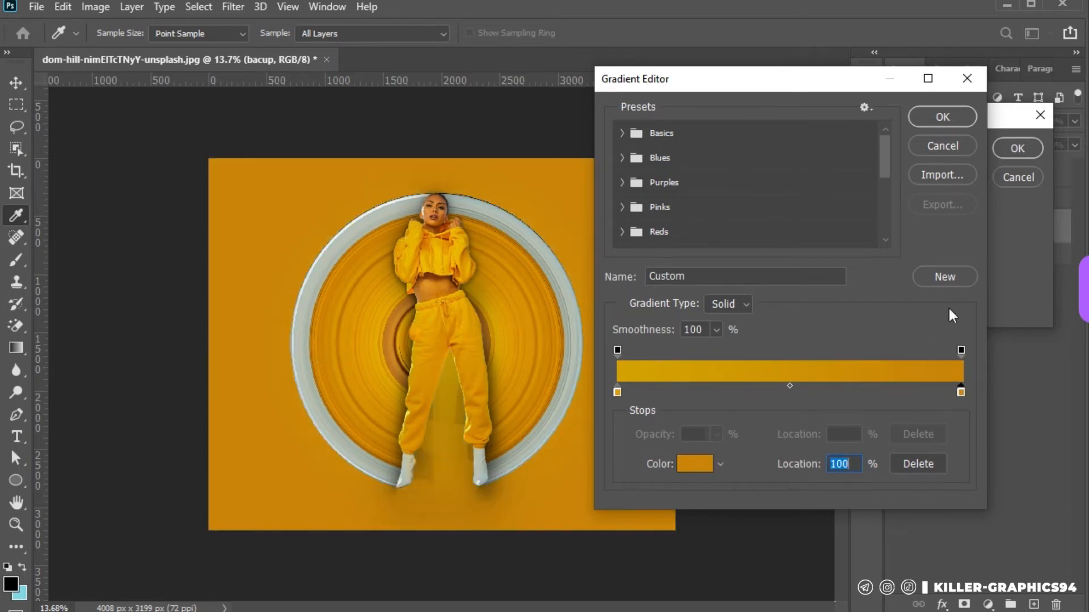
{"action": "left_click", "coordinate": [925, 117]}
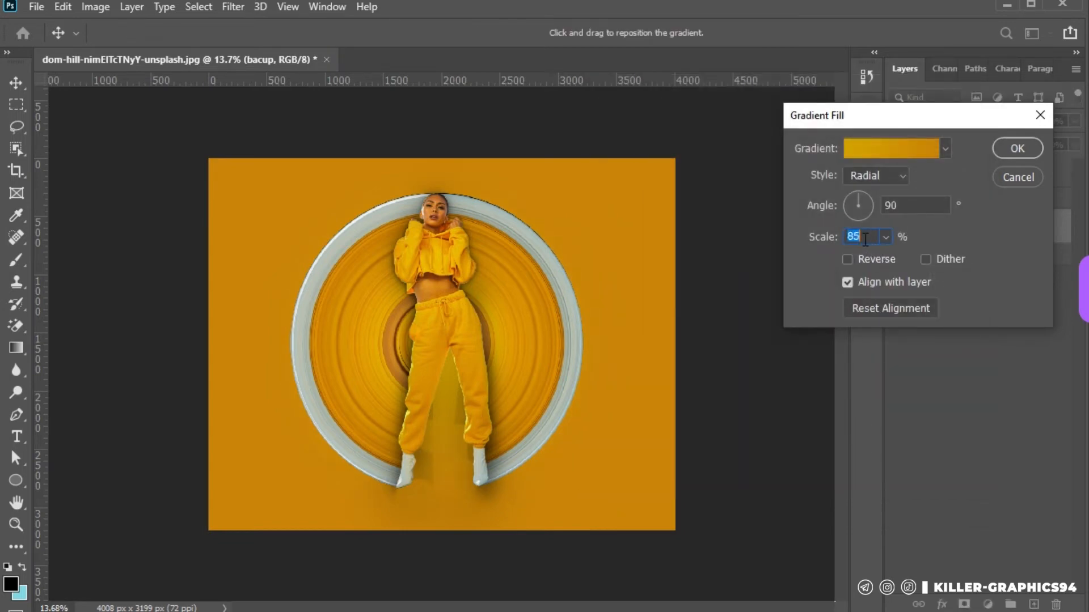
Set the radial gradient fill's scale to 264%
{"action": "scroll", "coordinate": [866, 239], "scroll_direction": "down", "scroll_amount": 7}
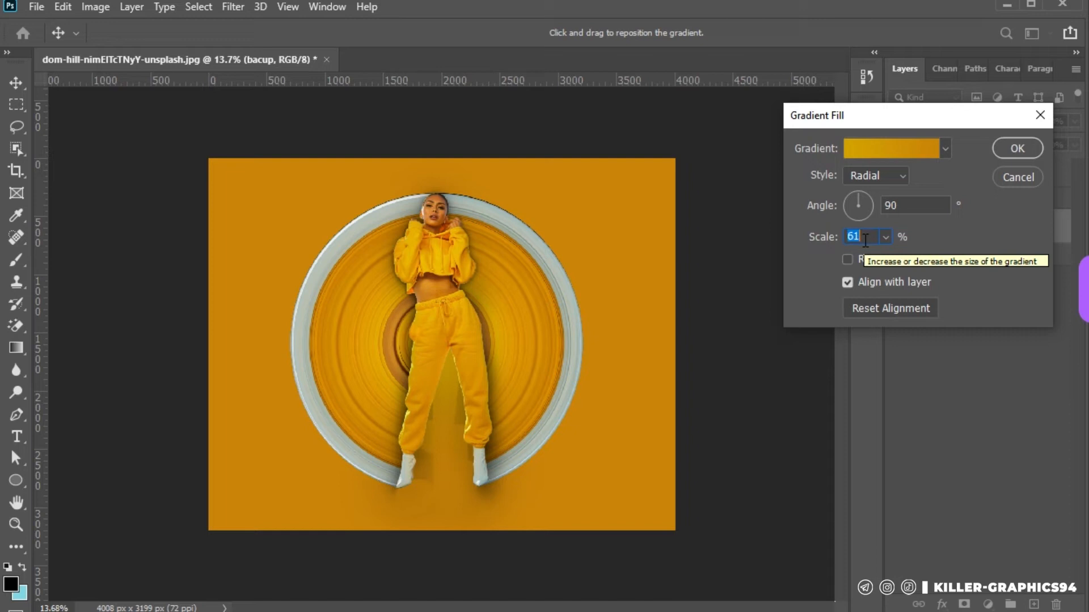
{"action": "scroll", "coordinate": [865, 241], "scroll_direction": "down", "scroll_amount": 10}
{"action": "left_click", "coordinate": [885, 237]}
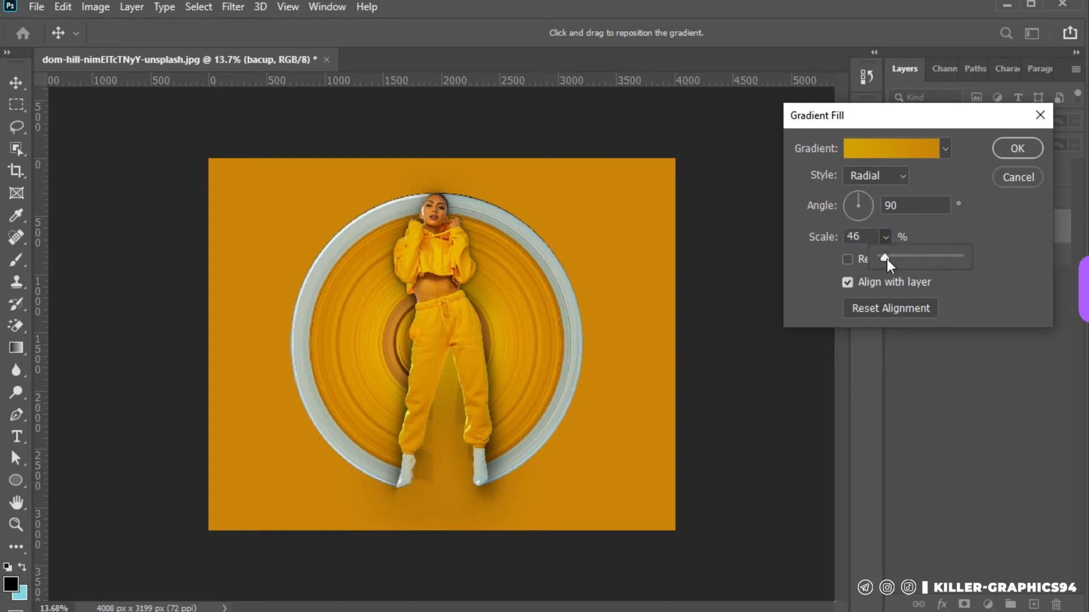
{"action": "left_click_drag", "start_coordinate": [887, 260], "coordinate": [985, 265]}
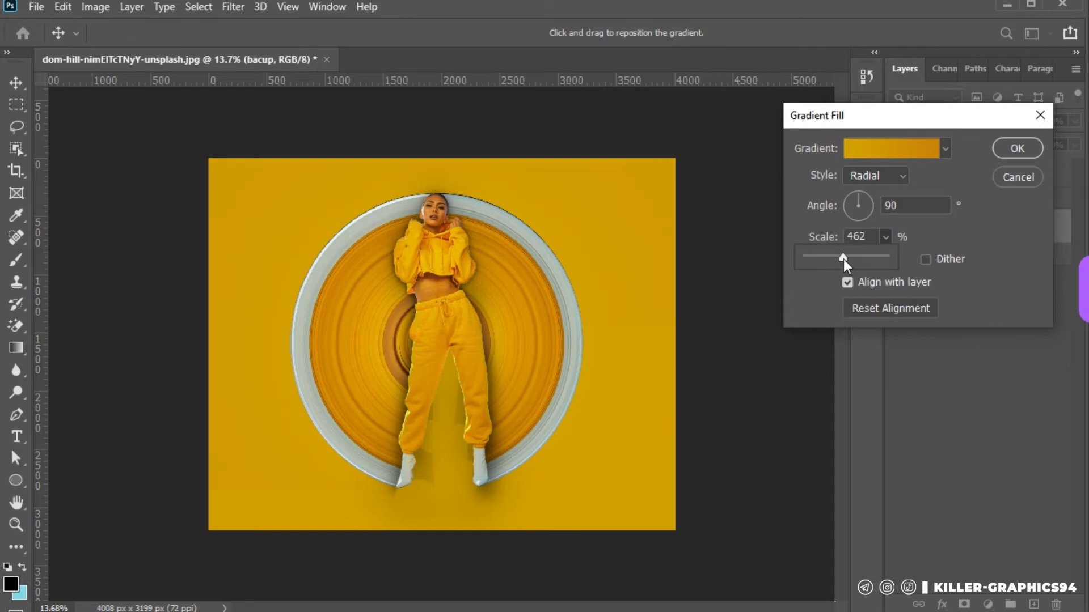
{"action": "left_click_drag", "start_coordinate": [822, 260], "coordinate": [829, 260]}
Recolour the gradient's end stop with a dark golden brown sampled from the shaded background beside the feet
{"action": "left_click", "coordinate": [897, 151]}
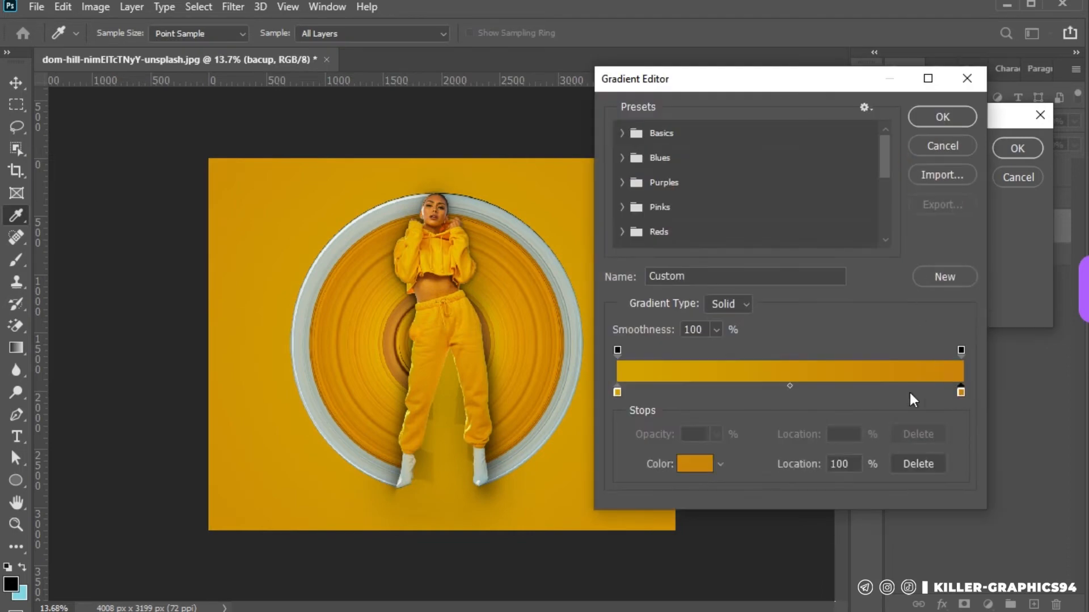
{"action": "left_click", "coordinate": [693, 464]}
{"action": "left_click_drag", "start_coordinate": [847, 273], "coordinate": [848, 287]}
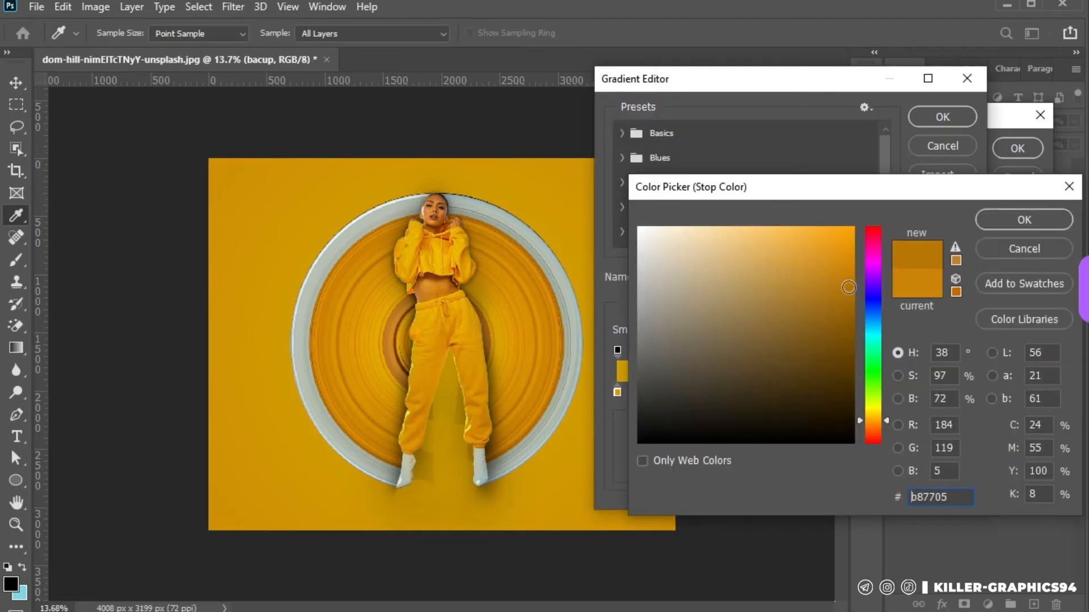
{"action": "left_click", "coordinate": [504, 447]}
{"action": "left_click", "coordinate": [1021, 220]}
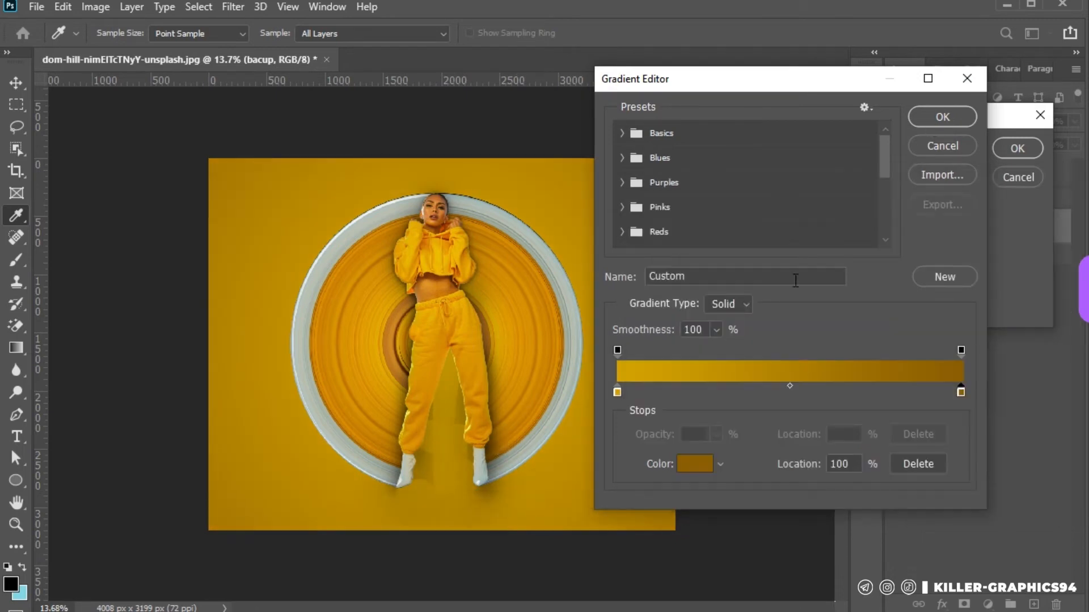
Recolour the gradient's start stop with the bright orange of the disc's rings and apply the gradient fill
{"action": "left_click", "coordinate": [617, 391]}
{"action": "left_click", "coordinate": [388, 383]}
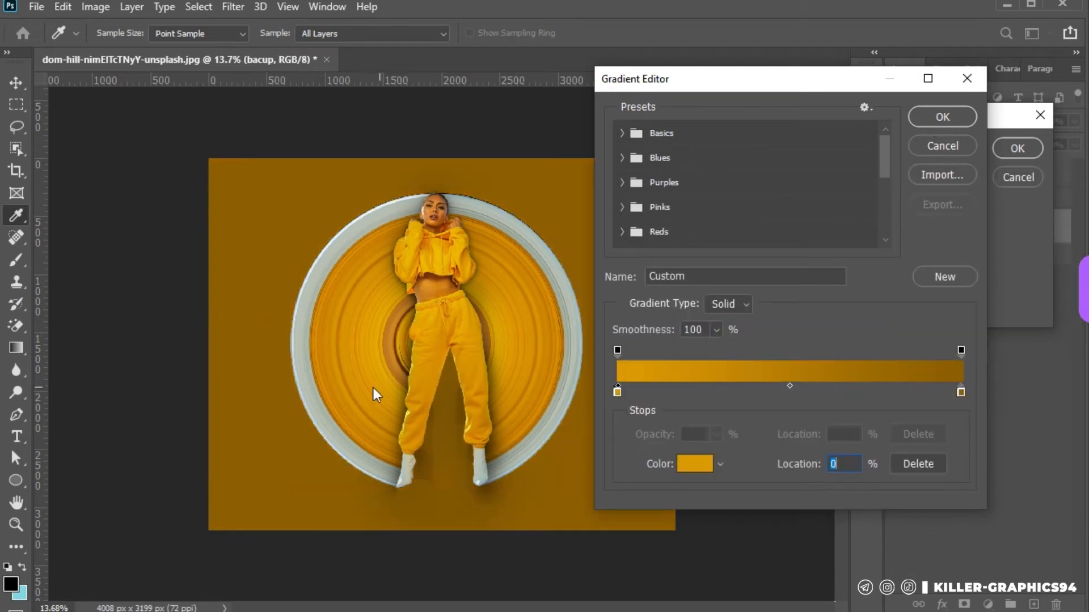
{"action": "left_click", "coordinate": [361, 380]}
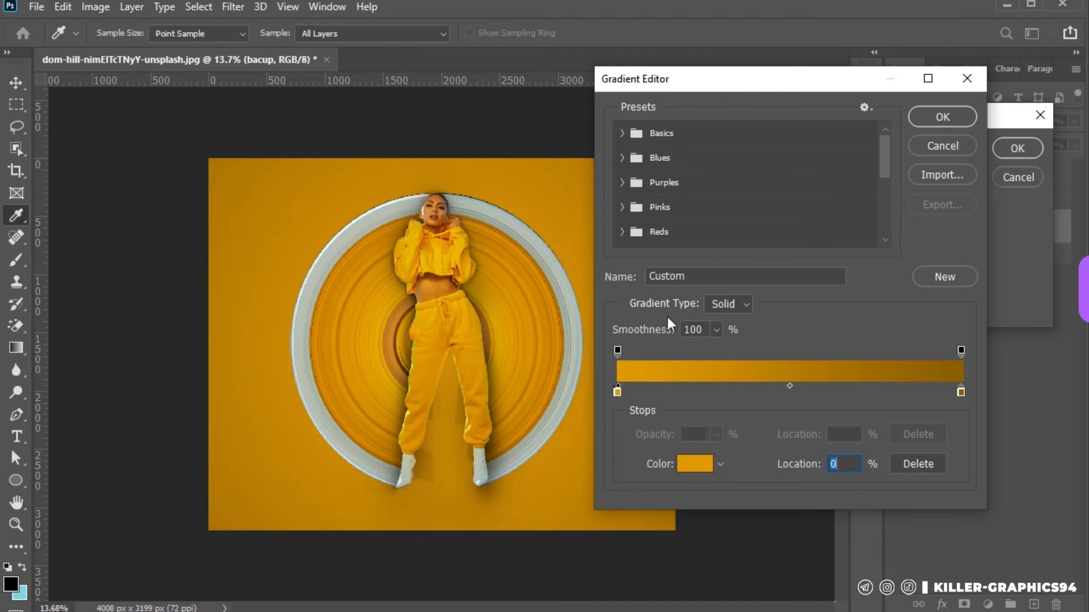
{"action": "left_click", "coordinate": [943, 117]}
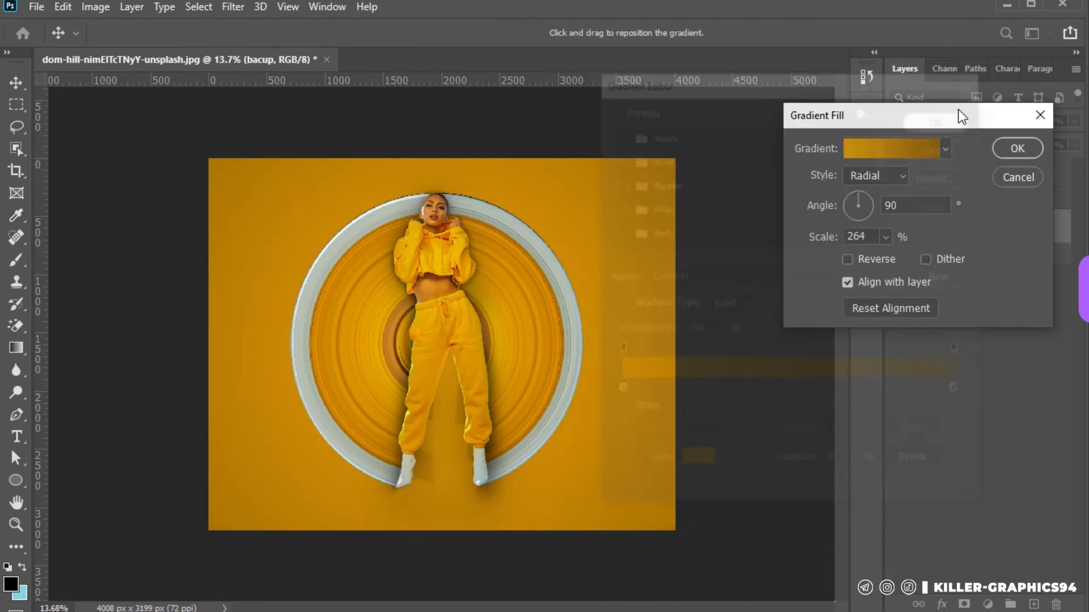
{"action": "left_click", "coordinate": [1015, 146]}
Add a layer mask to Group 2
{"action": "scroll", "coordinate": [433, 495], "scroll_direction": "up", "scroll_amount": 4}
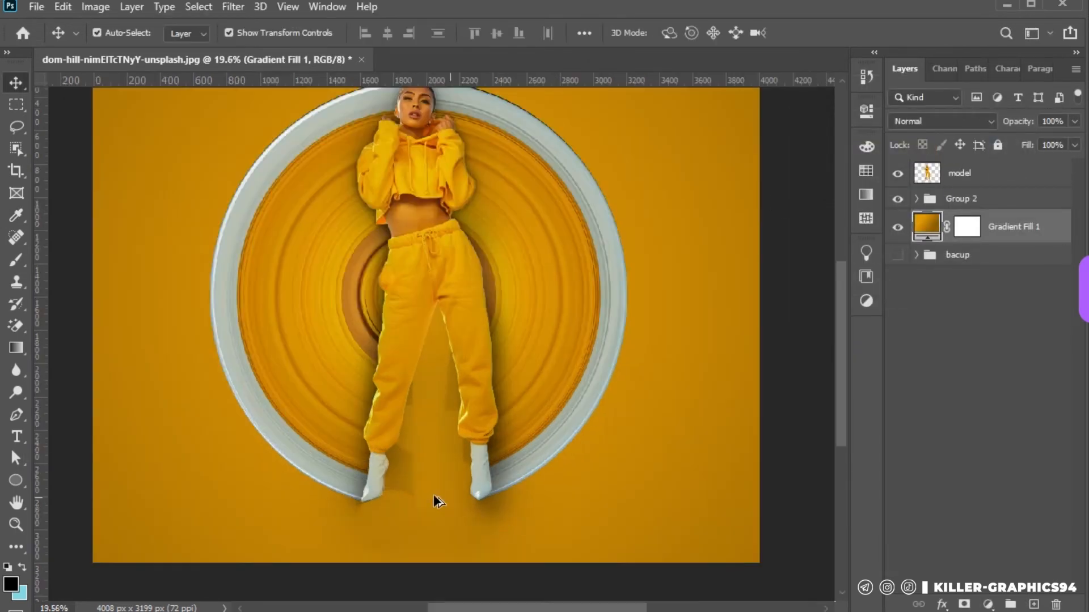
{"action": "left_click", "coordinate": [1003, 206]}
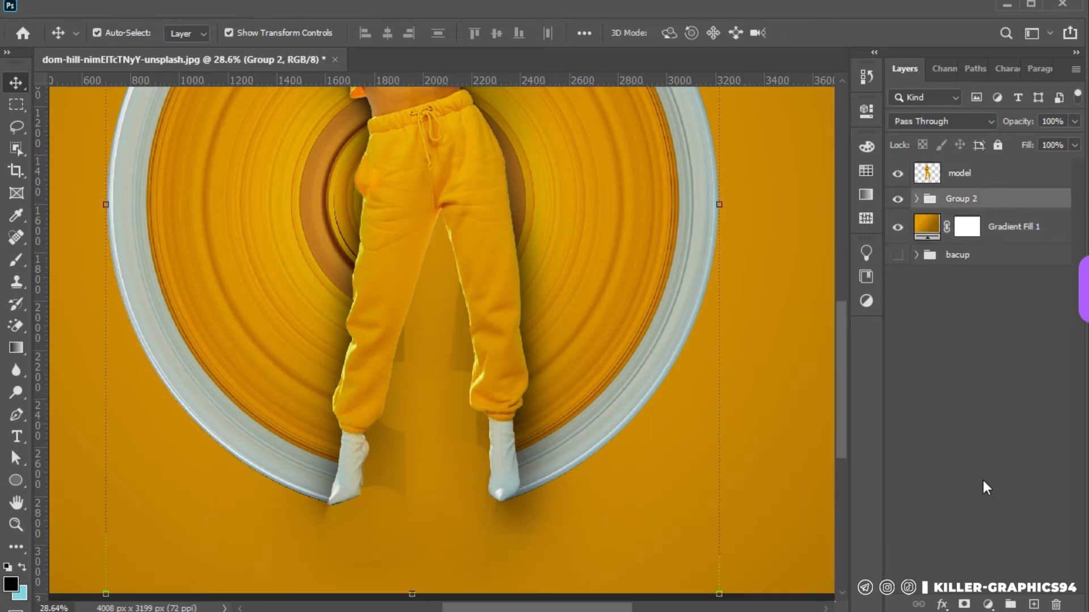
{"action": "left_click", "coordinate": [964, 604]}
Mask out the shadow between the woman's legs on Group 2 with a black brush at 95% opacity and 100% hardness
{"action": "left_click", "coordinate": [20, 264]}
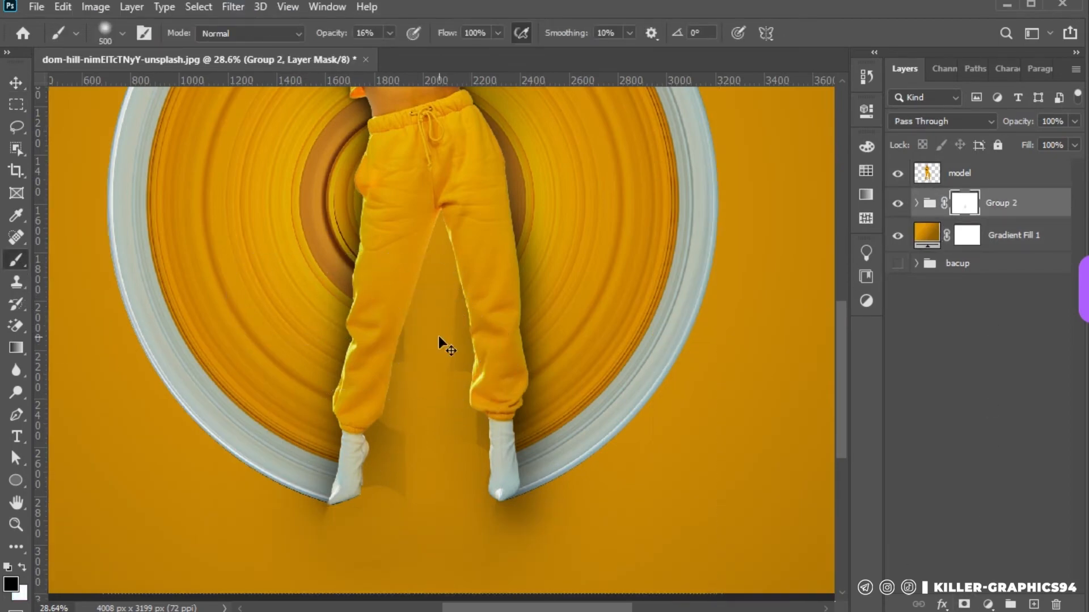
{"action": "right_click", "coordinate": [446, 317]}
{"action": "left_click", "coordinate": [330, 35]}
{"action": "right_click", "coordinate": [423, 244]}
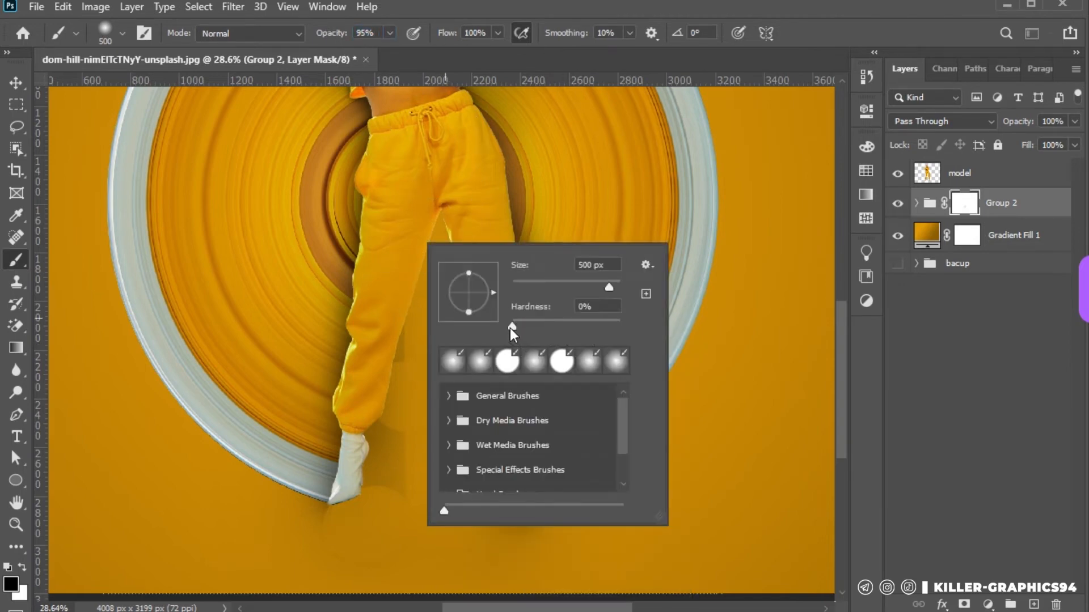
{"action": "left_click_drag", "start_coordinate": [512, 327], "coordinate": [620, 321]}
{"action": "left_click", "coordinate": [425, 351]}
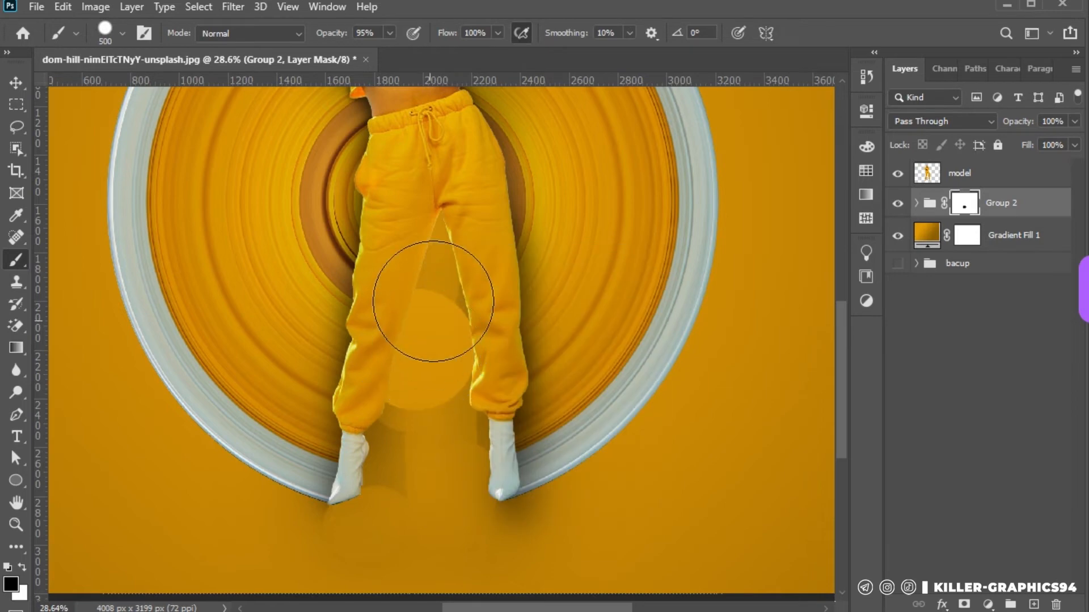
{"action": "left_click_drag", "start_coordinate": [445, 268], "coordinate": [420, 236]}
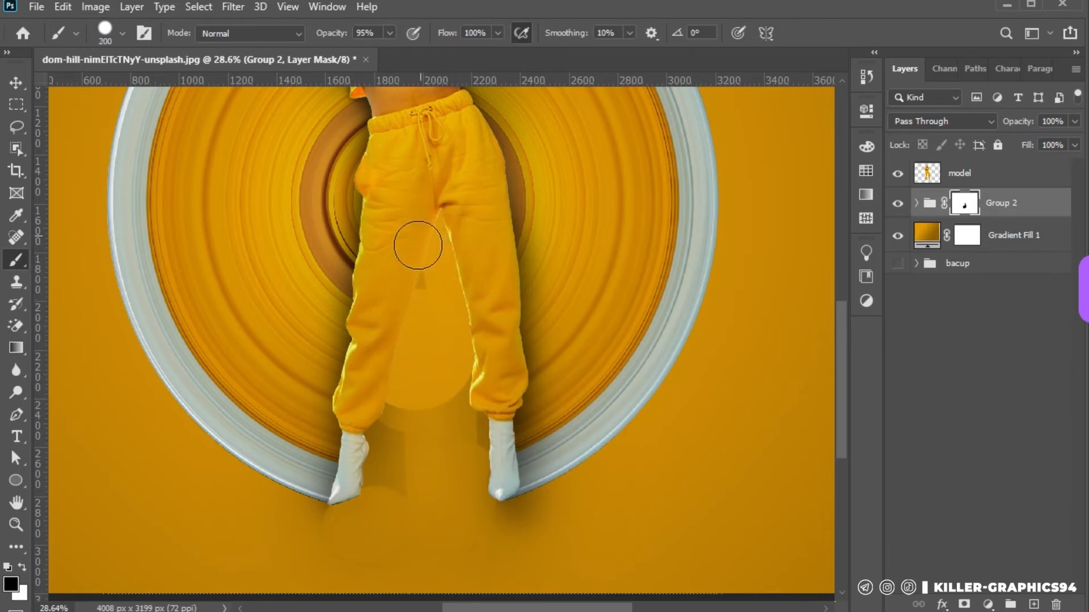
{"action": "mouse_move", "coordinate": [394, 389]}
{"action": "left_mouse_down"}
{"action": "mouse_move", "coordinate": [379, 463]}
{"action": "mouse_move", "coordinate": [399, 494]}
{"action": "mouse_move", "coordinate": [455, 357]}
{"action": "mouse_move", "coordinate": [451, 482]}
{"action": "mouse_move", "coordinate": [466, 414]}
{"action": "mouse_move", "coordinate": [473, 489]}
{"action": "mouse_move", "coordinate": [434, 541]}
{"action": "left_mouse_up"}
Take Group 1 out of Group 2 and mask away the shadows below the feet on Group 2 with a soft 500 px brush
{"action": "scroll", "coordinate": [442, 493], "scroll_direction": "down", "scroll_amount": 1}
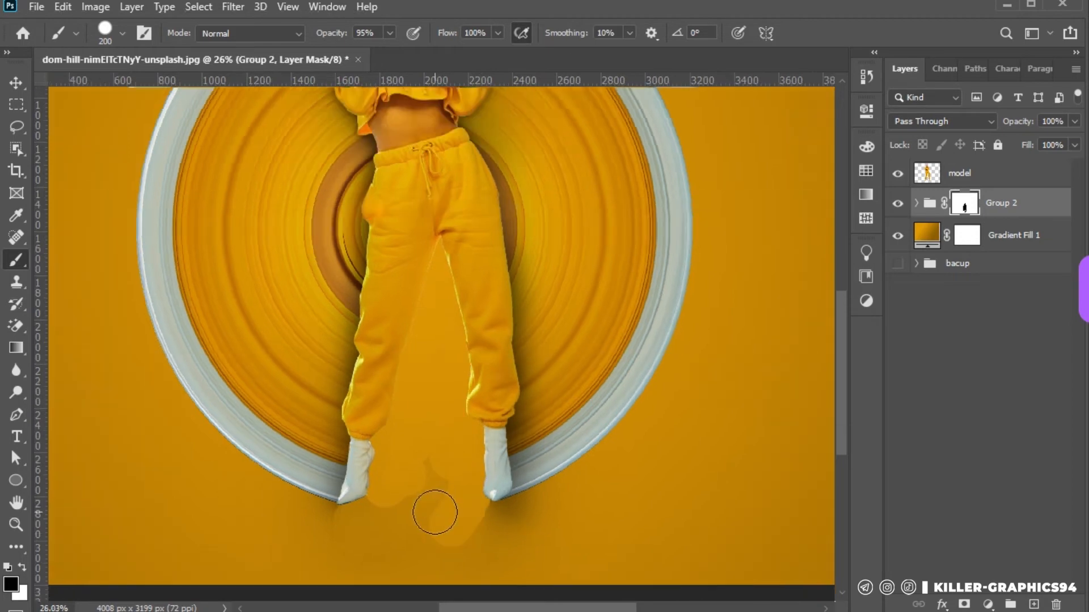
{"action": "right_click", "coordinate": [437, 510]}
{"action": "left_click", "coordinate": [411, 530]}
{"action": "scroll", "coordinate": [434, 476], "scroll_direction": "down", "scroll_amount": 2}
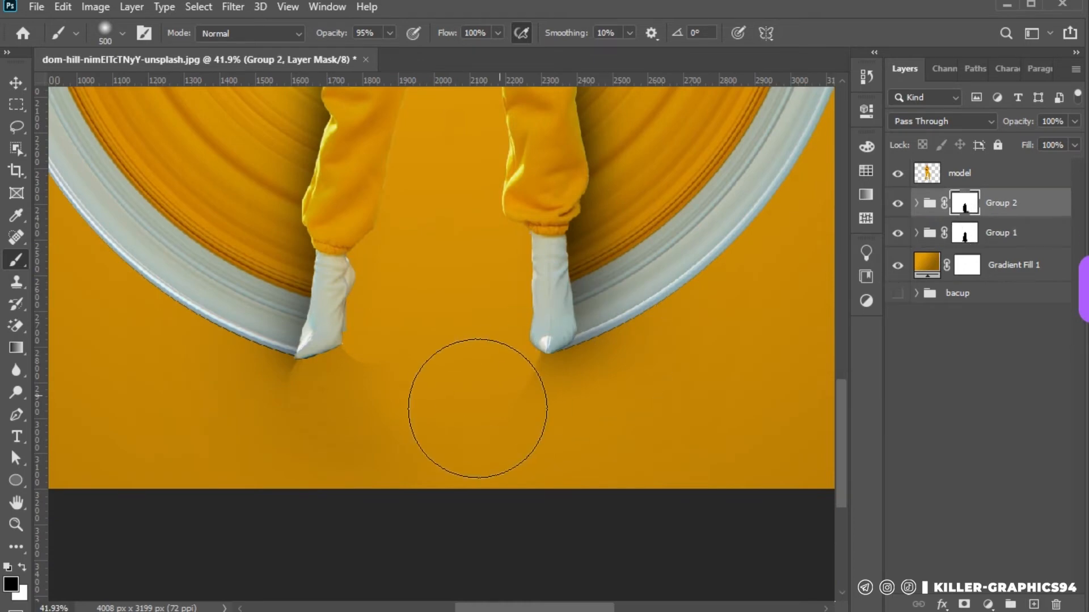
{"action": "left_click_drag", "start_coordinate": [477, 408], "coordinate": [589, 468]}
{"action": "mouse_move", "coordinate": [513, 389]}
{"action": "left_mouse_down"}
{"action": "mouse_move", "coordinate": [572, 458]}
{"action": "mouse_move", "coordinate": [436, 438]}
{"action": "mouse_move", "coordinate": [317, 453]}
{"action": "mouse_move", "coordinate": [411, 370]}
{"action": "mouse_move", "coordinate": [284, 426]}
{"action": "left_mouse_up"}
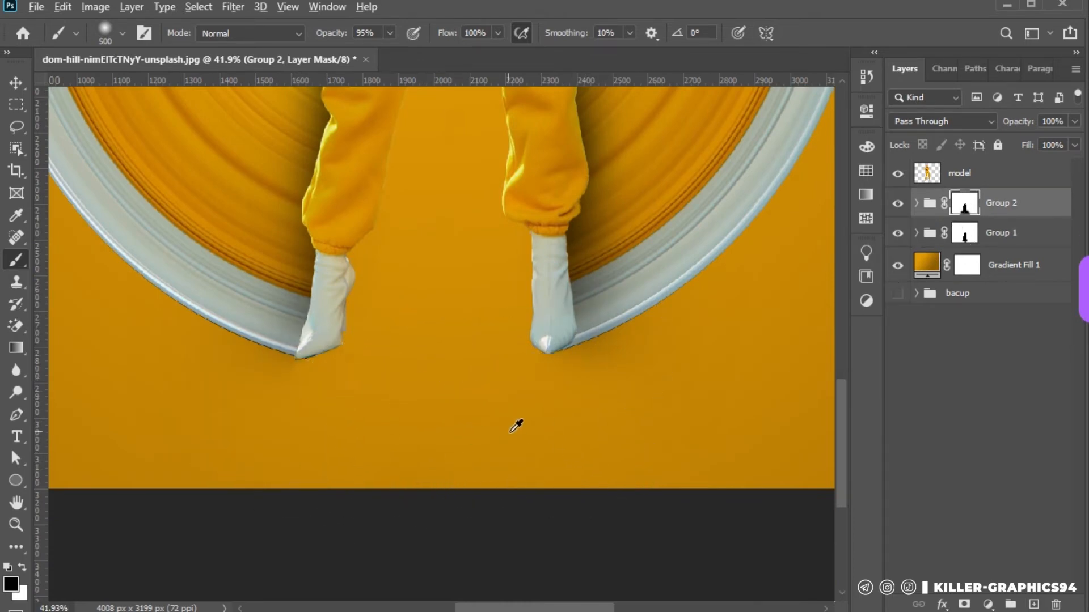
Lock the Gradient Fill 1 layer and shift the model, shadow and disc layers together slightly down the canvas
{"action": "scroll", "coordinate": [515, 423], "scroll_direction": "down", "scroll_amount": 3}
{"action": "left_click", "coordinate": [16, 105]}
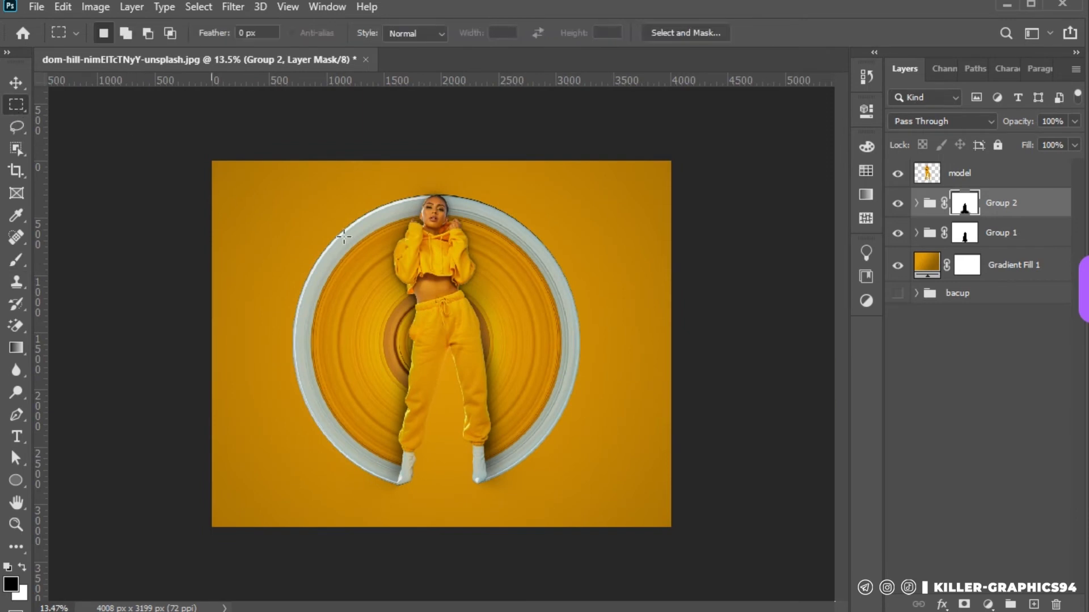
{"action": "scroll", "coordinate": [394, 296], "scroll_direction": "up", "scroll_amount": 2}
{"action": "scroll", "coordinate": [710, 191], "scroll_direction": "down", "scroll_amount": 2}
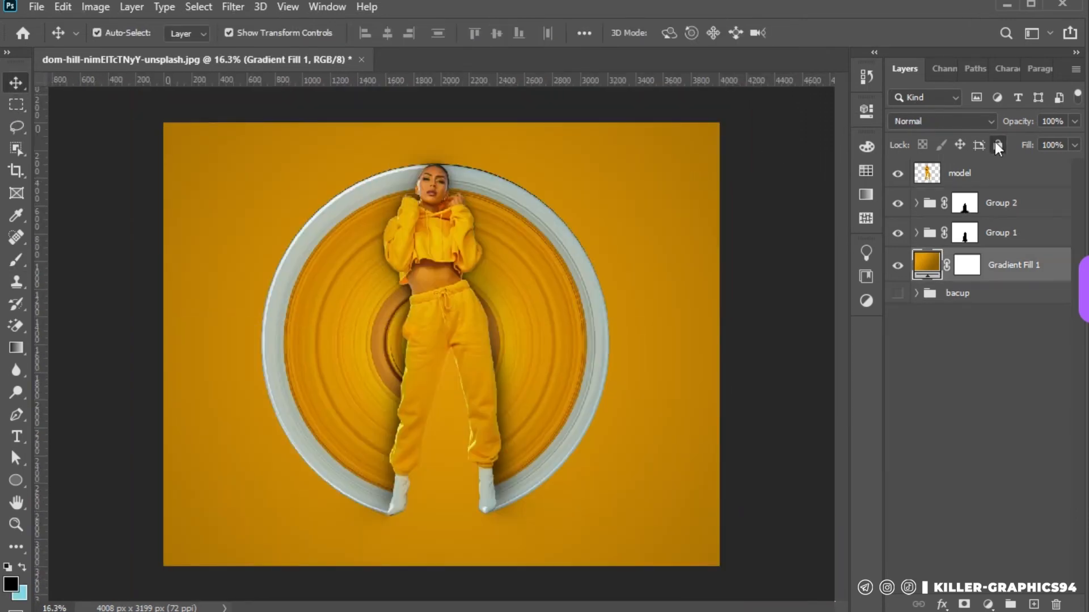
{"action": "left_click", "coordinate": [998, 146]}
{"action": "left_click_drag", "start_coordinate": [225, 204], "coordinate": [550, 377]}
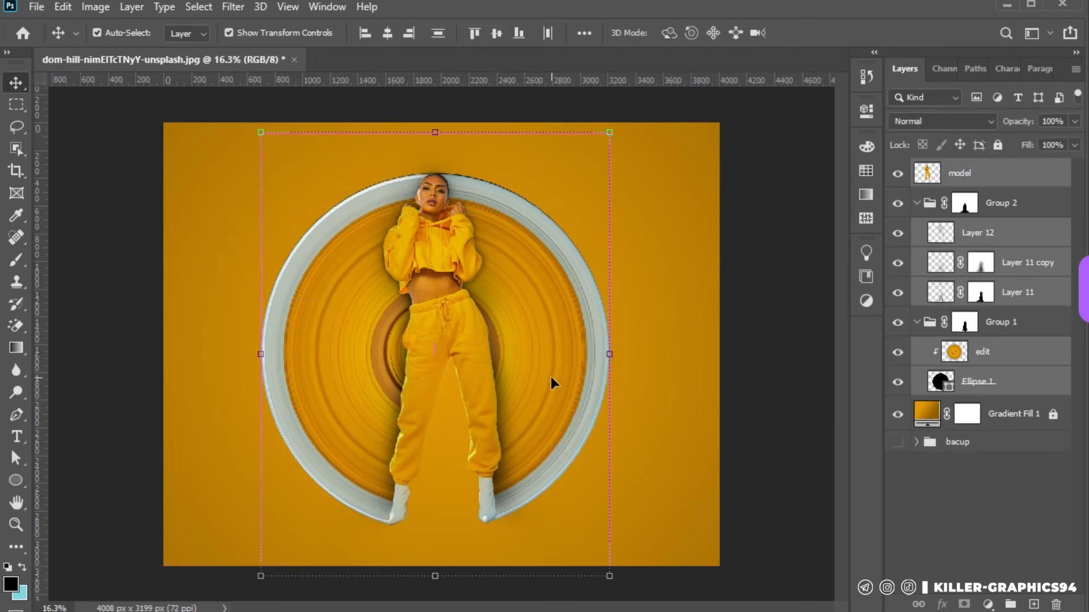
{"action": "left_click", "coordinate": [652, 403]}
Create a new layer directly above Group 1 and paint a single soft black 500 px spot between the feet
{"action": "scroll", "coordinate": [433, 555], "scroll_direction": "up", "scroll_amount": 5}
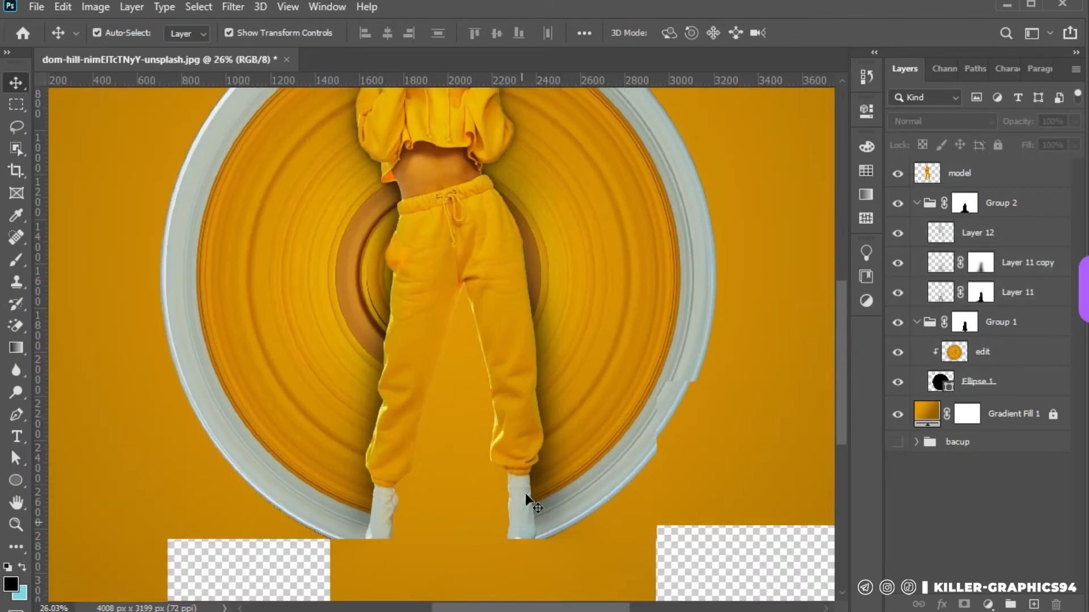
{"action": "scroll", "coordinate": [511, 527], "scroll_direction": "up", "scroll_amount": 8}
{"action": "left_click", "coordinate": [585, 452]}
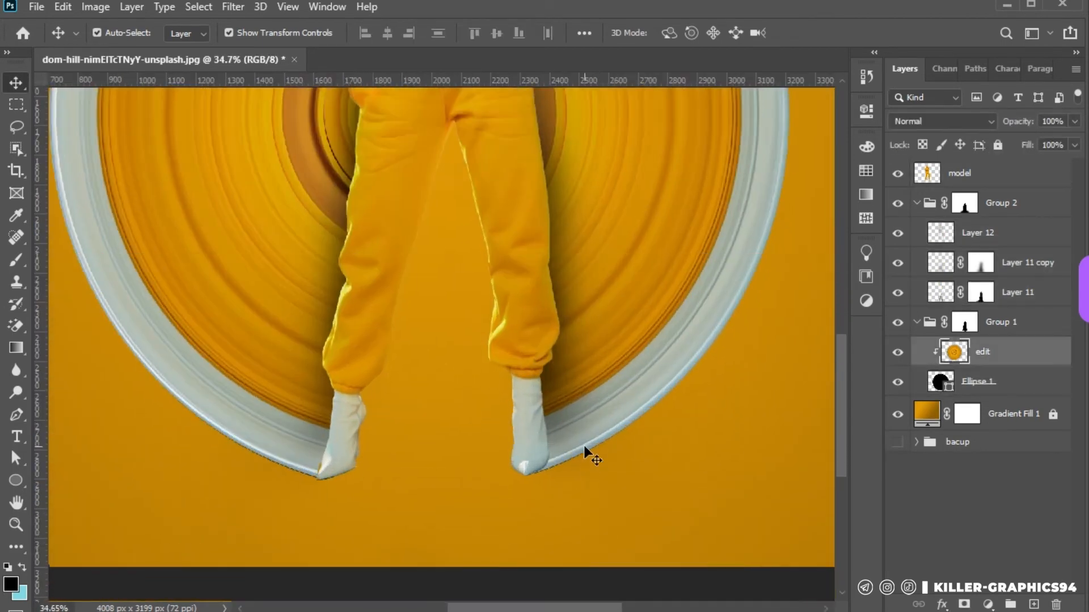
{"action": "scroll", "coordinate": [534, 500], "scroll_direction": "up", "scroll_amount": 3}
{"action": "left_click", "coordinate": [917, 322]}
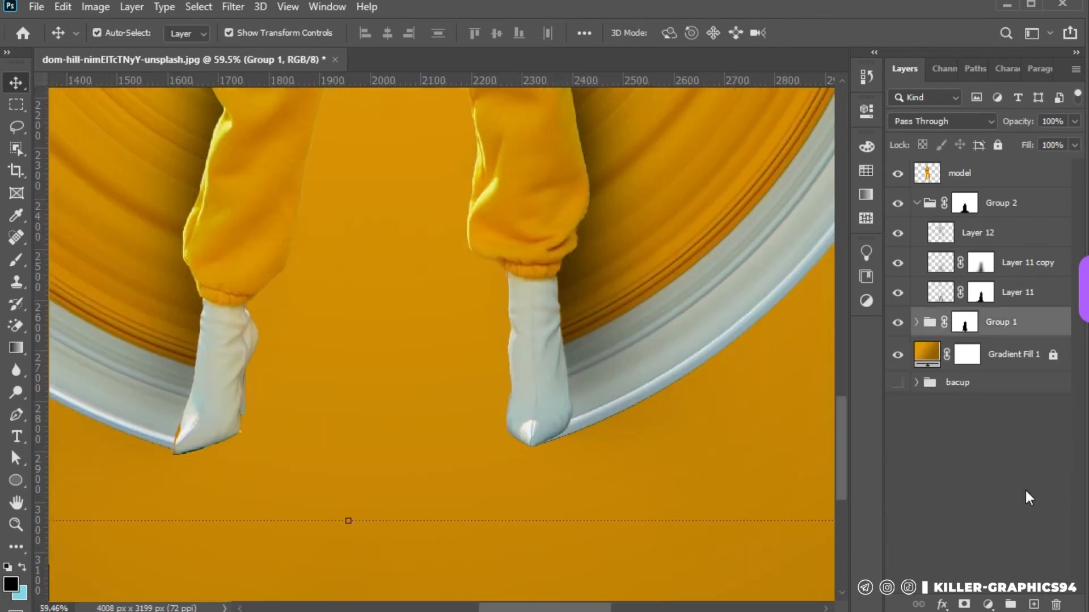
{"action": "left_click", "coordinate": [1035, 604]}
{"action": "scroll", "coordinate": [533, 493], "scroll_direction": "up", "scroll_amount": 1}
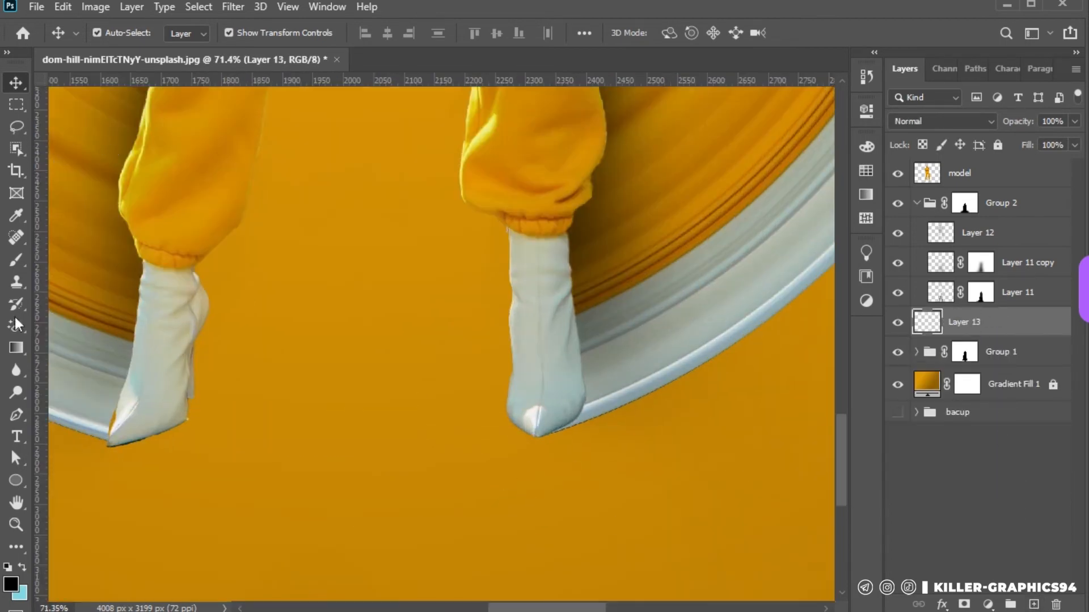
{"action": "left_click", "coordinate": [15, 260]}
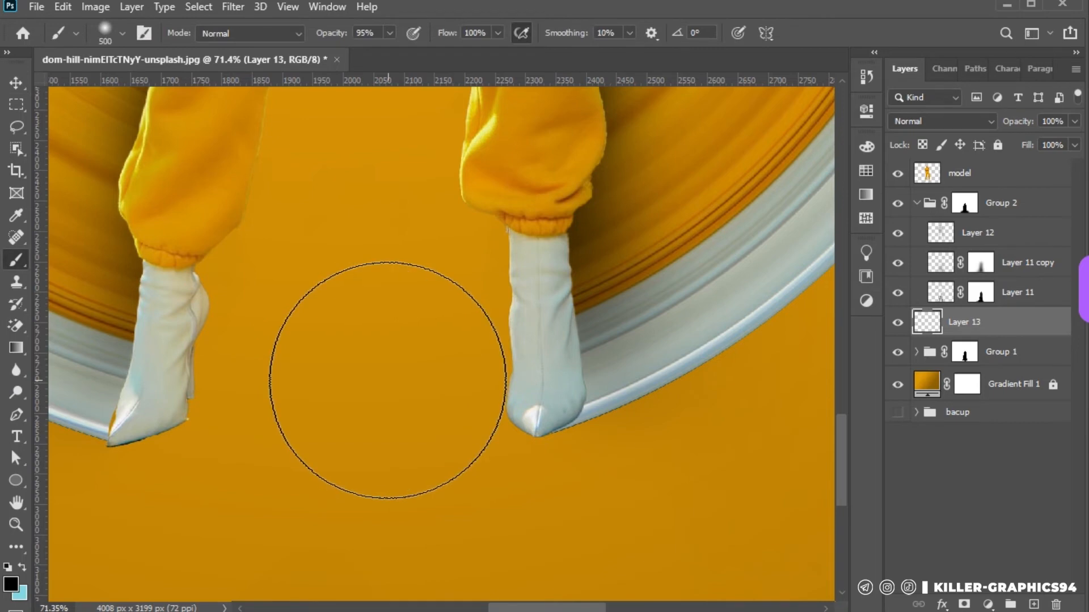
{"action": "left_click", "coordinate": [370, 450]}
Squash the black spot to about 43.59% width and 13.85% height and position it as a contact shadow under the right-hand foot
{"action": "key", "text": "v"}
{"action": "left_click_drag", "start_coordinate": [370, 207], "coordinate": [352, 545]}
{"action": "left_click_drag", "start_coordinate": [363, 570], "coordinate": [547, 421]}
{"action": "mouse_move", "coordinate": [556, 471]}
{"action": "left_mouse_down"}
{"action": "mouse_move", "coordinate": [552, 441]}
{"action": "mouse_move", "coordinate": [553, 460]}
{"action": "left_mouse_up"}
{"action": "left_click_drag", "start_coordinate": [709, 427], "coordinate": [662, 427]}
{"action": "key", "text": "Left"}
{"action": "key", "text": "Left"}
{"action": "key", "text": "Left"}
{"action": "key", "text": "Left"}
{"action": "key", "text": "Left"}
{"action": "key", "text": "Left"}
{"action": "key", "text": "Left"}
{"action": "key", "text": "Left"}
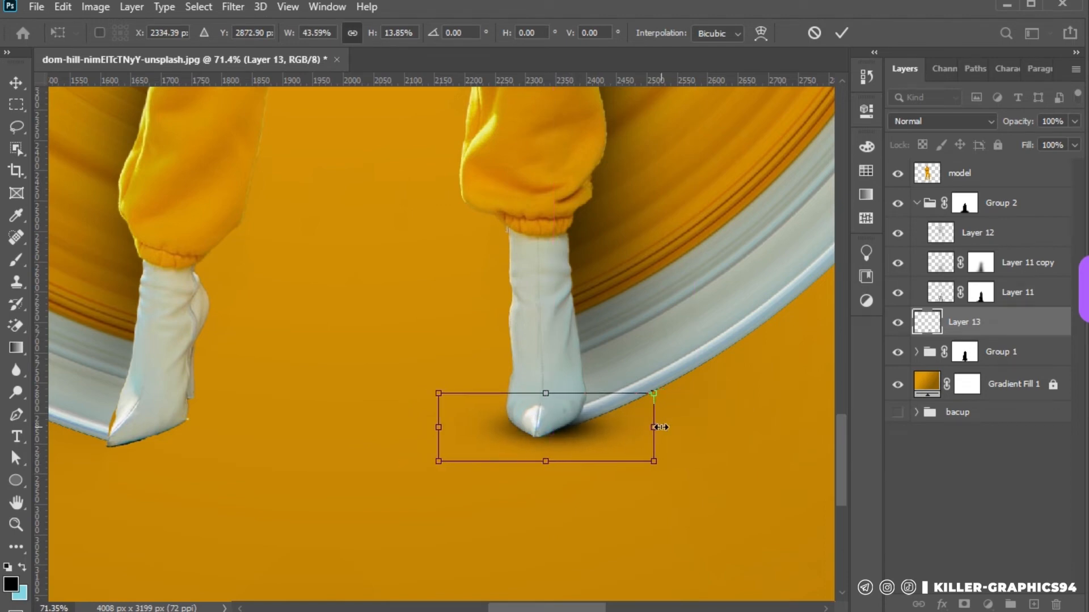
{"action": "key", "text": "Right"}
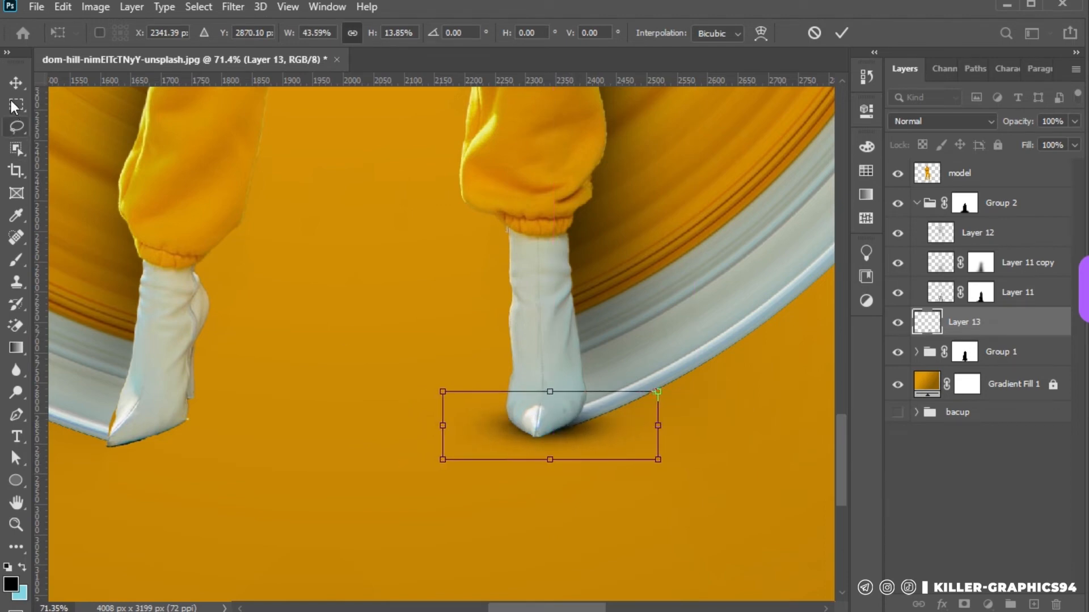
{"action": "key", "text": "Return"}
Restore the disc's rim beside the left-hand toe on Group 1's mask with a hard white 70 px brush
{"action": "left_click", "coordinate": [331, 400]}
{"action": "left_click", "coordinate": [916, 203]}
{"action": "left_click", "coordinate": [965, 264]}
{"action": "left_click", "coordinate": [15, 260]}
{"action": "key", "text": "x"}
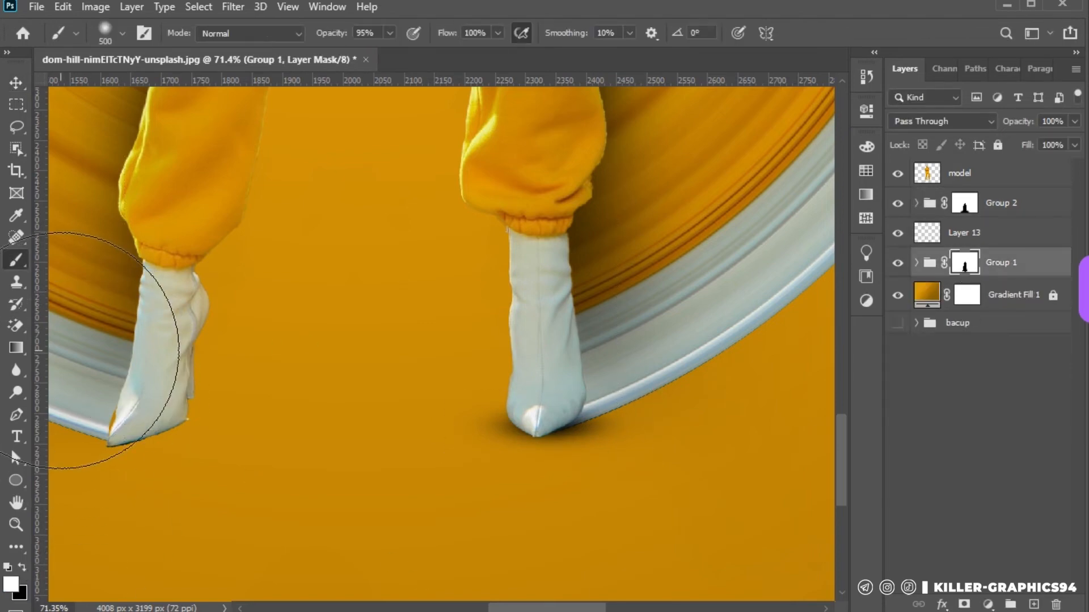
{"action": "right_click", "coordinate": [132, 359]}
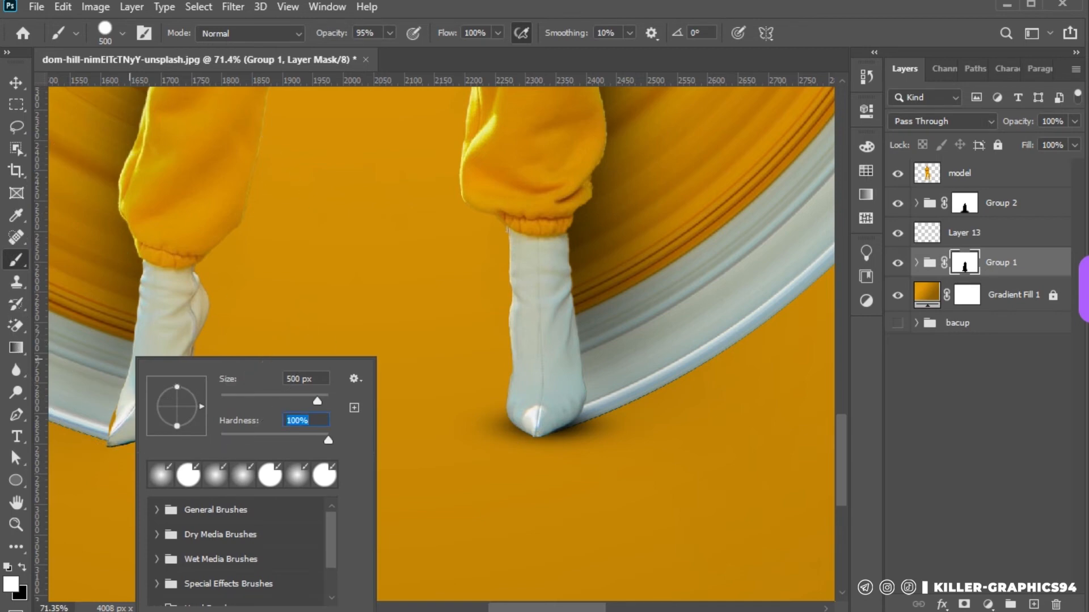
{"action": "left_click", "coordinate": [778, 590]}
{"action": "scroll", "coordinate": [165, 492], "scroll_direction": "left", "scroll_amount": 5}
{"action": "key", "text": "["}
{"action": "key", "text": "["}
{"action": "key", "text": "["}
{"action": "key", "text": "["}
{"action": "key", "text": "["}
{"action": "key", "text": "["}
{"action": "key", "text": "["}
{"action": "key", "text": "["}
{"action": "key", "text": "["}
{"action": "key", "text": "["}
{"action": "key", "text": "["}
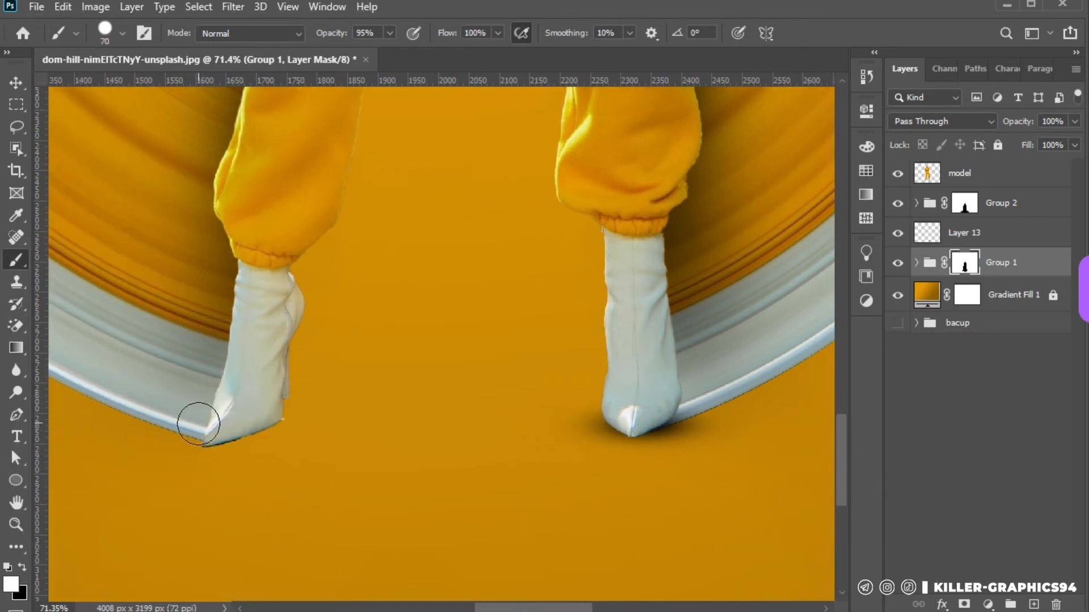
{"action": "key", "text": "m"}
{"action": "key", "text": "v"}
Duplicate the foot shadow twice under the left-hand foot and scale the upper copy to 86.63% width and 63.06% height
{"action": "left_click", "coordinate": [635, 427]}
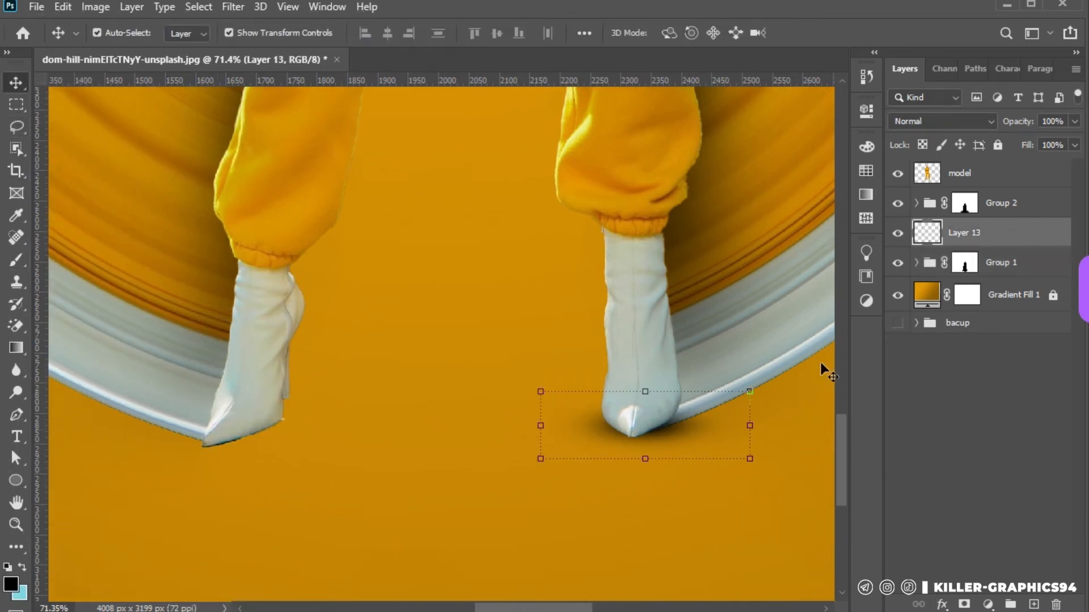
{"action": "left_click_drag", "start_coordinate": [548, 443], "coordinate": [239, 446]}
{"action": "left_click_drag", "start_coordinate": [238, 445], "coordinate": [316, 447]}
{"action": "left_click", "coordinate": [316, 455]}
{"action": "left_click", "coordinate": [322, 443]}
{"action": "key", "text": "Delete"}
{"action": "left_click_drag", "start_coordinate": [249, 442], "coordinate": [261, 451]}
{"action": "left_click_drag", "start_coordinate": [345, 469], "coordinate": [289, 446]}
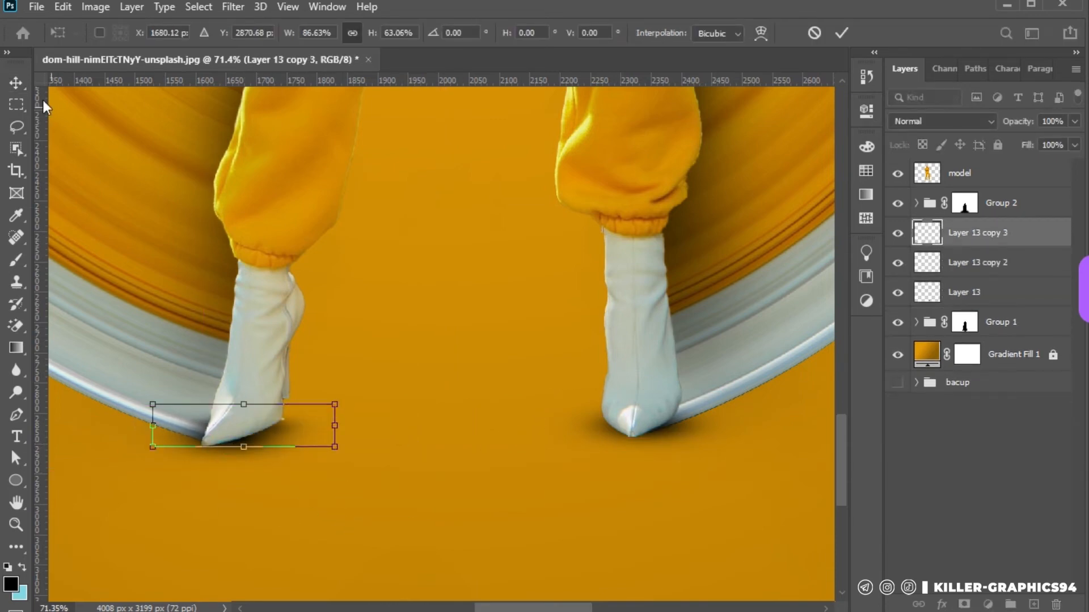
{"action": "key", "text": "Return"}
{"action": "left_click", "coordinate": [253, 486]}
Place another shadow copy between the feet, enlarge it into a wide ellipse and set its opacity to 38%
{"action": "scroll", "coordinate": [262, 471], "scroll_direction": "down", "scroll_amount": 4}
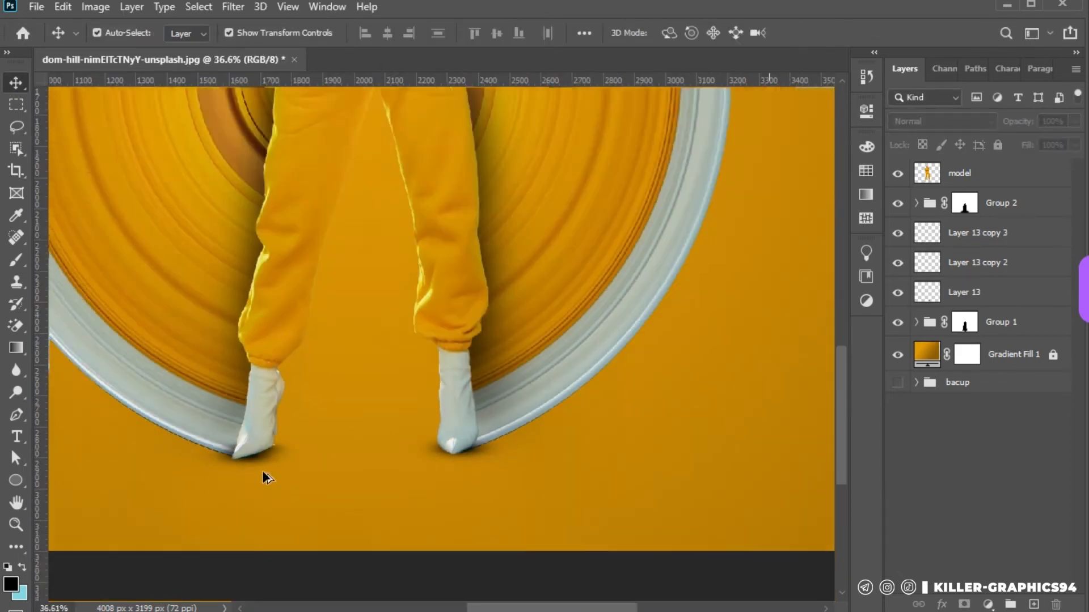
{"action": "scroll", "coordinate": [266, 470], "scroll_direction": "down", "scroll_amount": 2}
{"action": "scroll", "coordinate": [359, 484], "scroll_direction": "up", "scroll_amount": 4}
{"action": "left_click_drag", "start_coordinate": [395, 442], "coordinate": [588, 417]}
{"action": "left_click_drag", "start_coordinate": [590, 416], "coordinate": [572, 504]}
{"action": "key", "text": "Delete"}
{"action": "left_click_drag", "start_coordinate": [575, 431], "coordinate": [575, 470]}
{"action": "left_click_drag", "start_coordinate": [587, 394], "coordinate": [539, 415]}
{"action": "key", "text": "Return"}
{"action": "mouse_move", "coordinate": [1022, 123]}
{"action": "left_mouse_down"}
{"action": "mouse_move", "coordinate": [1003, 128]}
{"action": "mouse_move", "coordinate": [1027, 129]}
{"action": "left_mouse_up"}
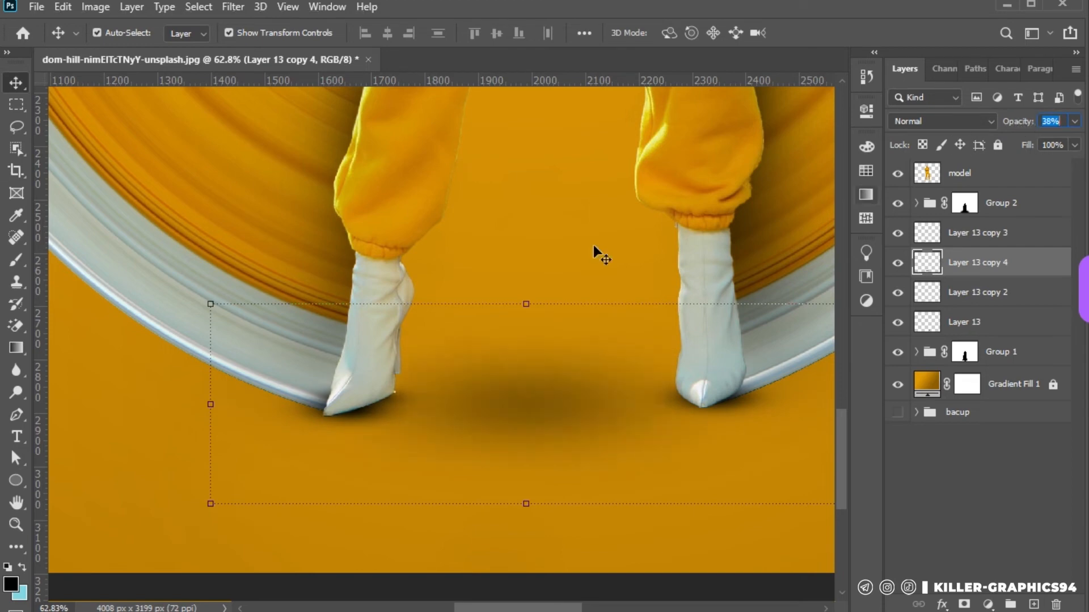
Enlarge the wide shadow between the feet to about 172.05% width and 149.82% height and centre it under the woman
{"action": "left_click", "coordinate": [590, 244]}
{"action": "scroll", "coordinate": [591, 244], "scroll_direction": "down", "scroll_amount": 10}
{"action": "scroll", "coordinate": [434, 528], "scroll_direction": "up", "scroll_amount": 3}
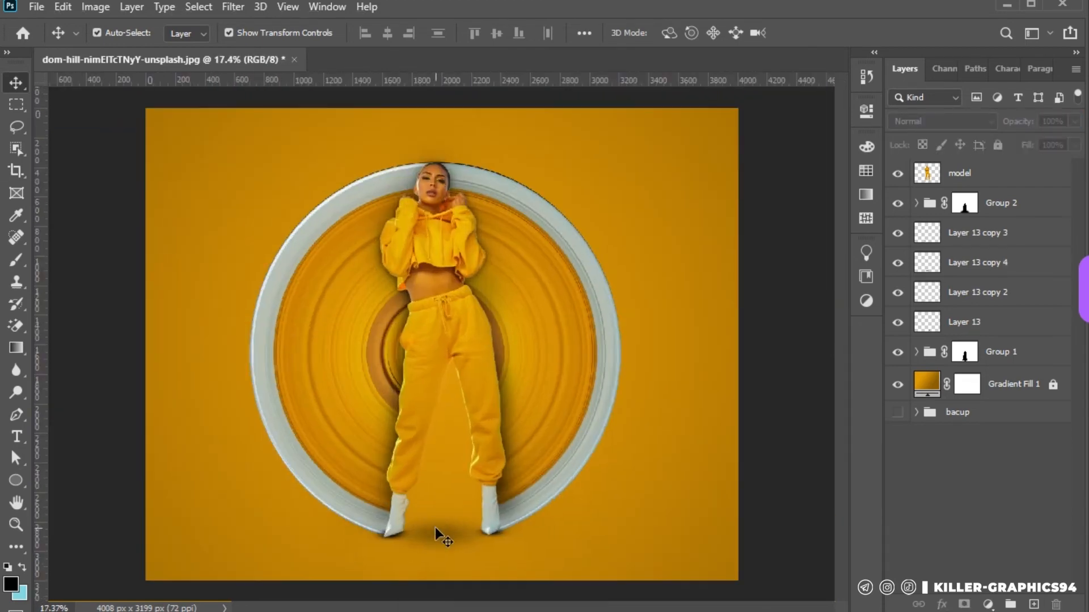
{"action": "left_click", "coordinate": [435, 527]}
{"action": "mouse_move", "coordinate": [530, 531]}
{"action": "left_mouse_down"}
{"action": "mouse_move", "coordinate": [599, 535]}
{"action": "mouse_move", "coordinate": [533, 536]}
{"action": "left_mouse_up"}
{"action": "left_click_drag", "start_coordinate": [430, 533], "coordinate": [469, 530]}
{"action": "left_click_drag", "start_coordinate": [444, 488], "coordinate": [443, 500]}
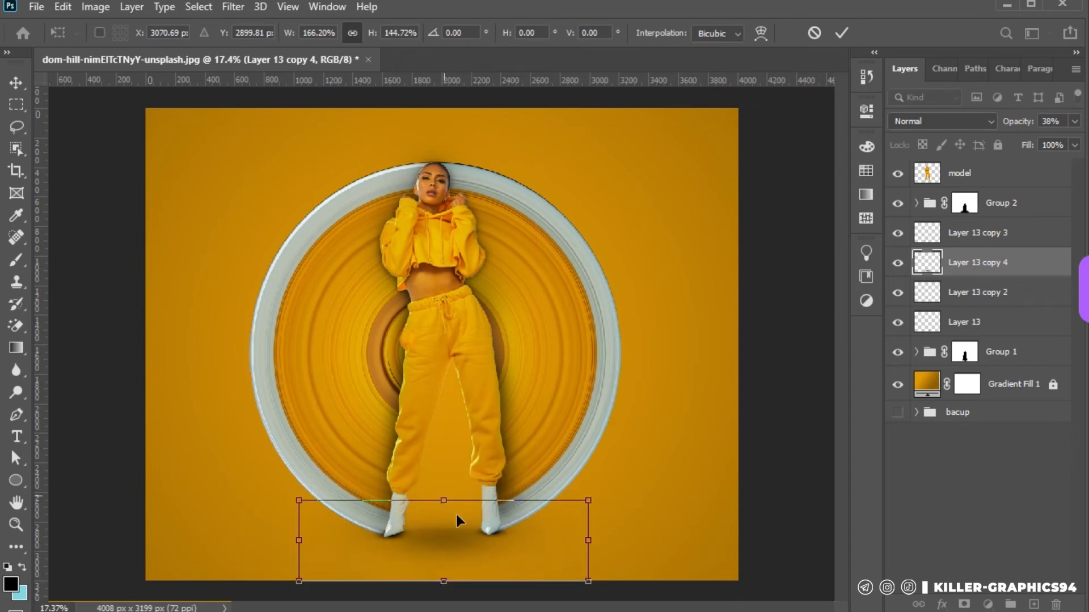
{"action": "left_click_drag", "start_coordinate": [455, 540], "coordinate": [453, 529]}
{"action": "left_click_drag", "start_coordinate": [585, 529], "coordinate": [595, 530]}
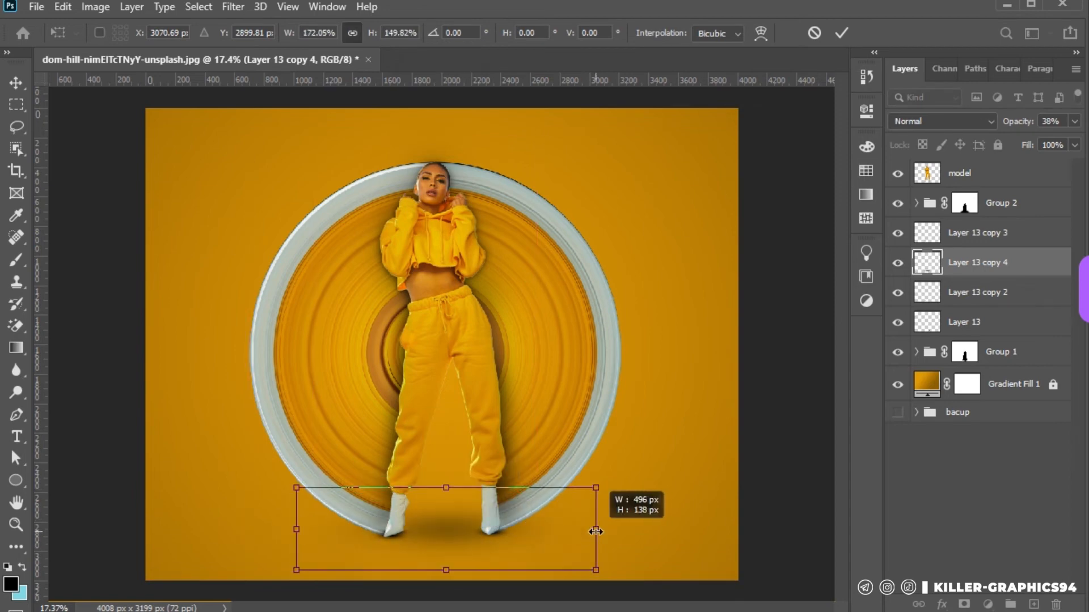
{"action": "key", "text": "Return"}
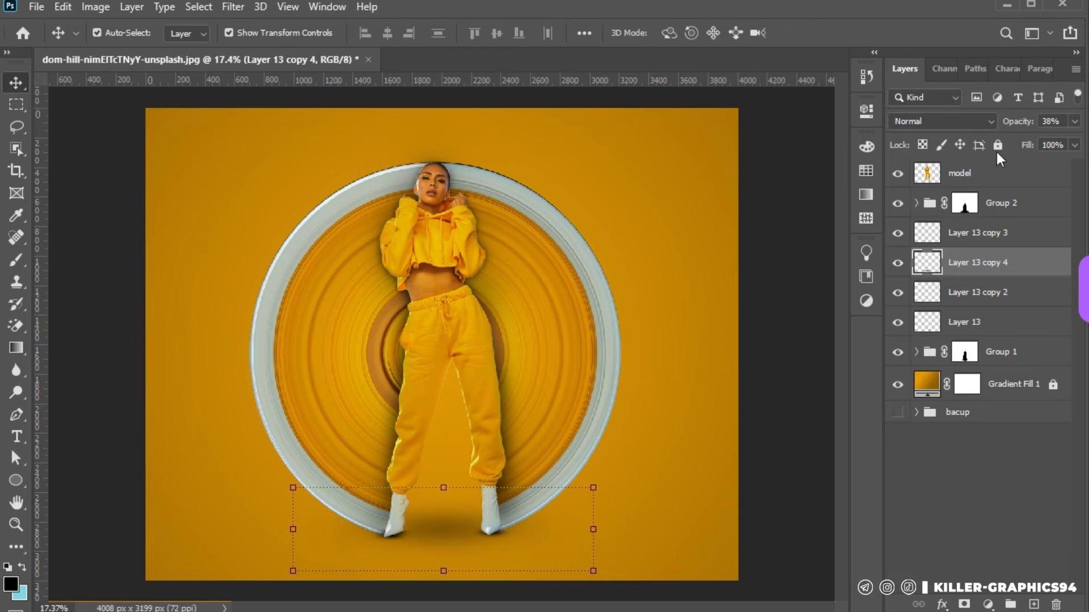
Examine the whole composite, checking the floor shadow and the edges around the woman and the disc
{"action": "left_click", "coordinate": [625, 361]}
{"action": "scroll", "coordinate": [431, 406], "scroll_direction": "down", "scroll_amount": 6}
{"action": "scroll", "coordinate": [425, 395], "scroll_direction": "up", "scroll_amount": 6}
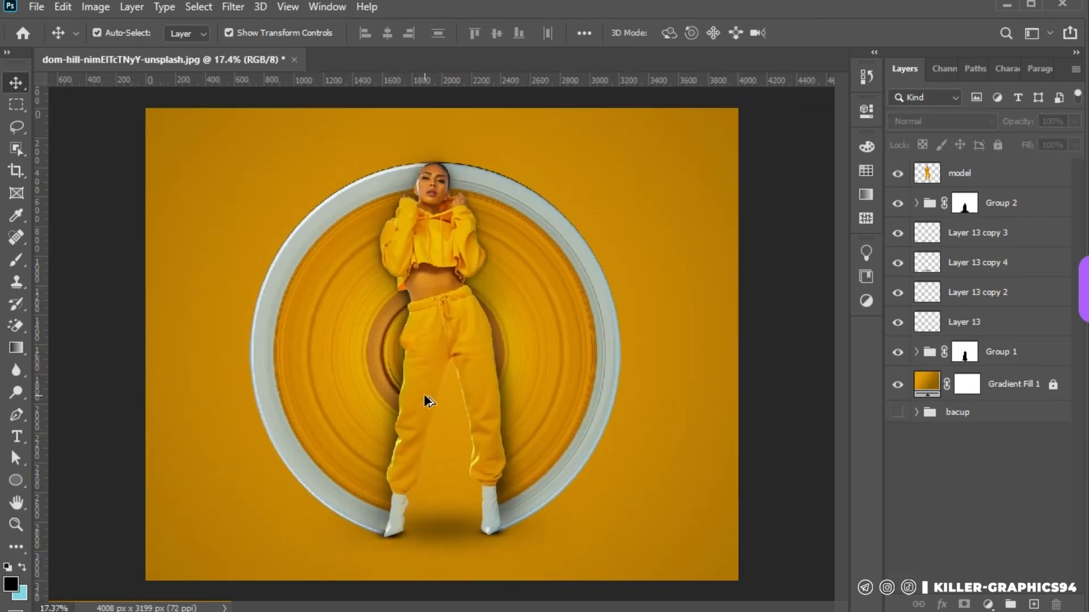
{"action": "scroll", "coordinate": [441, 420], "scroll_direction": "up", "scroll_amount": 2}
{"action": "scroll", "coordinate": [611, 413], "scroll_direction": "left", "scroll_amount": 2}
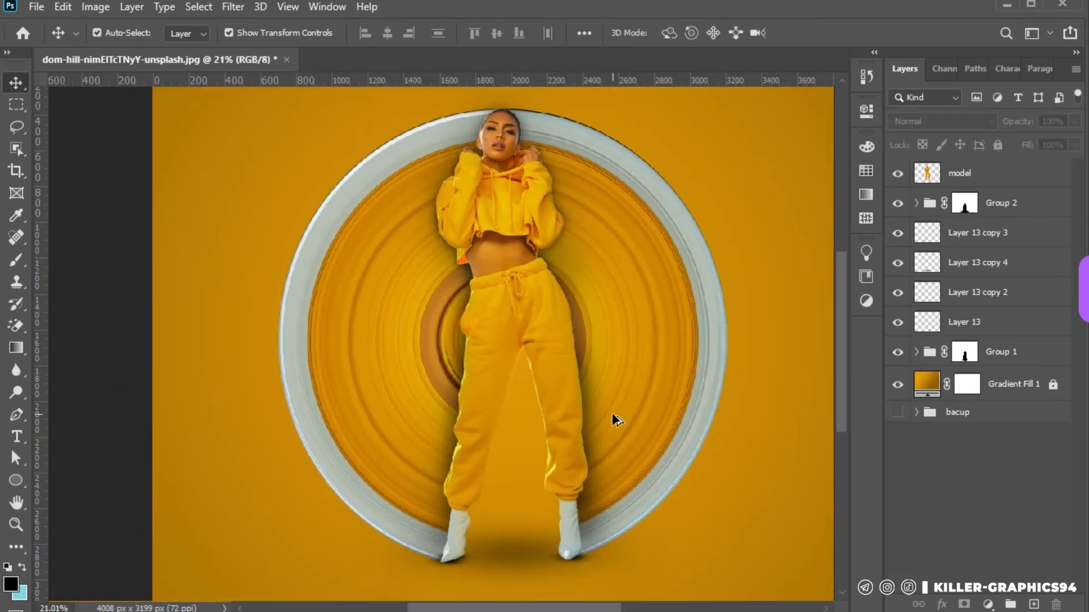
{"action": "scroll", "coordinate": [611, 413], "scroll_direction": "down", "scroll_amount": 3}
{"action": "scroll", "coordinate": [477, 415], "scroll_direction": "up", "scroll_amount": 1}
{"action": "scroll", "coordinate": [589, 330], "scroll_direction": "up", "scroll_amount": 1}
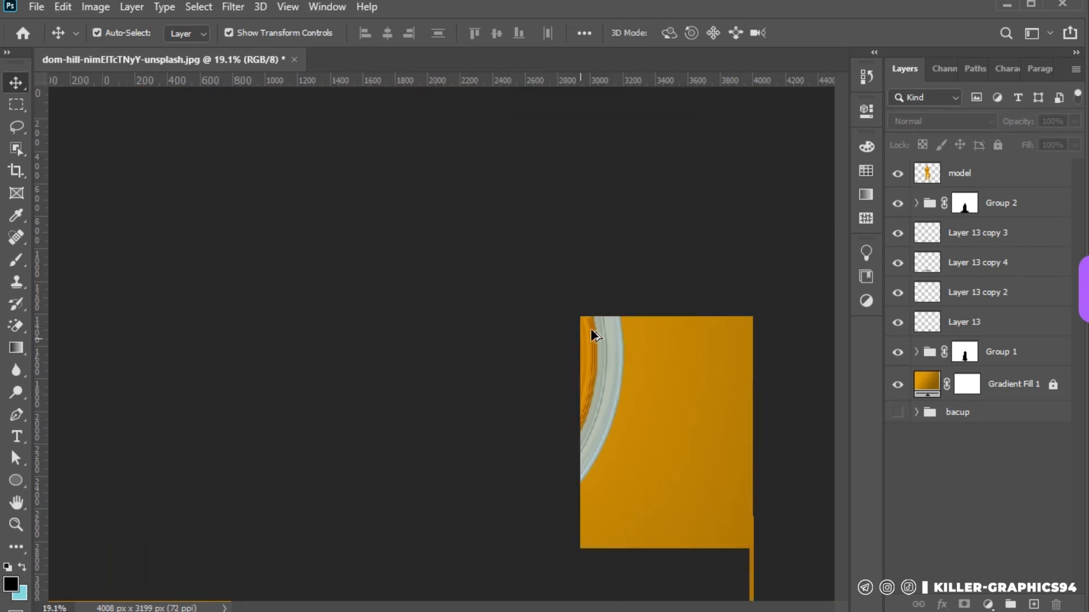
Add a Brightness/Contrast adjustment clipped to the edit layer in Group 1 and lower its contrast to -50
{"action": "left_click", "coordinate": [590, 330]}
{"action": "left_click", "coordinate": [964, 352]}
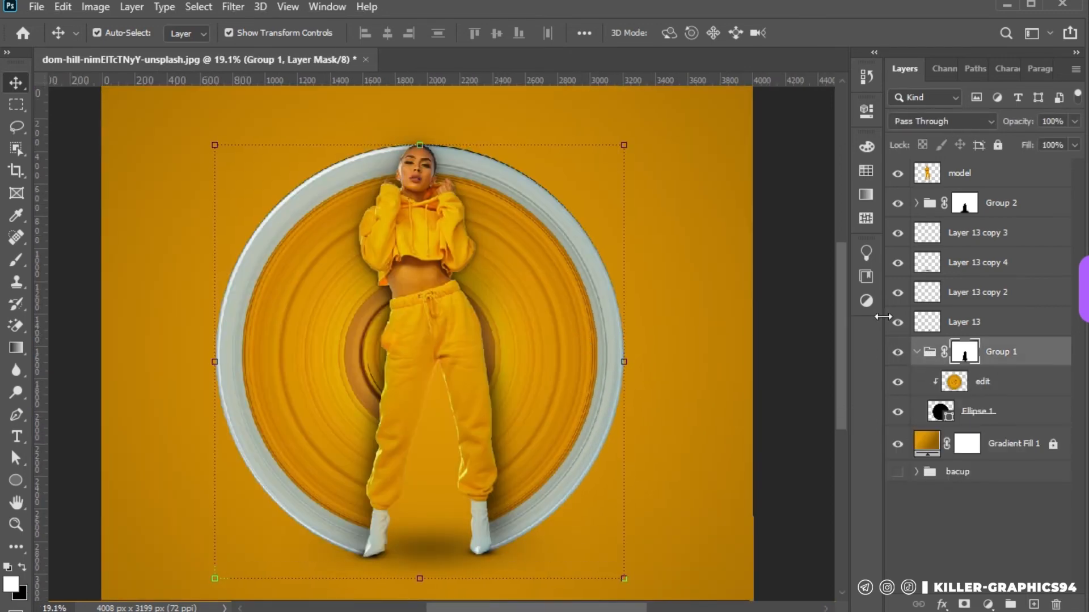
{"action": "left_click", "coordinate": [865, 302]}
{"action": "left_click", "coordinate": [579, 287]}
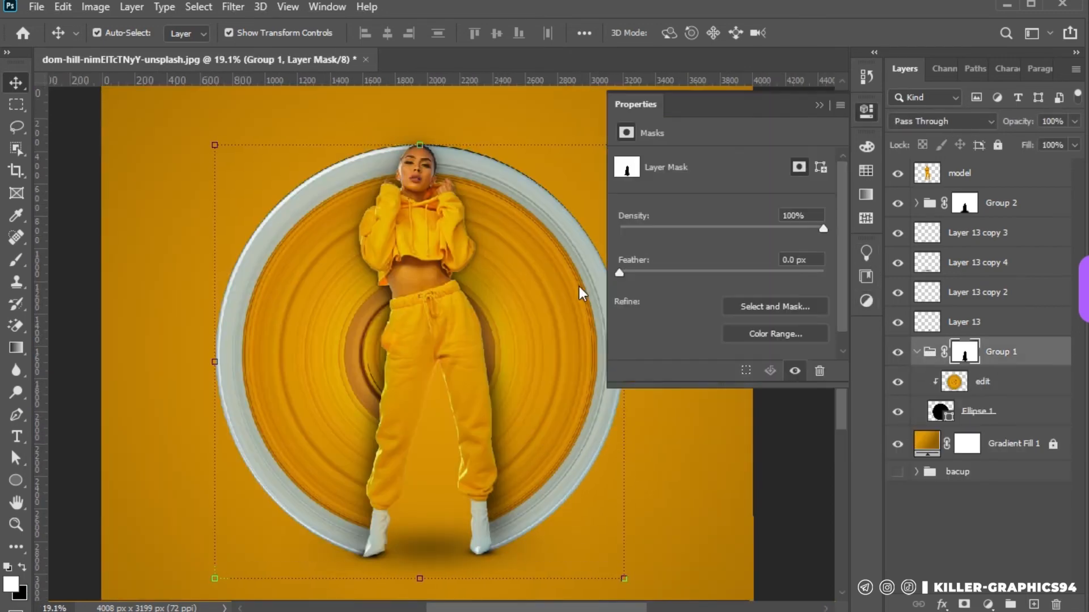
{"action": "left_click", "coordinate": [720, 374]}
{"action": "left_click_drag", "start_coordinate": [722, 241], "coordinate": [559, 244]}
{"action": "left_click", "coordinate": [559, 244]}
{"action": "left_click", "coordinate": [518, 244]}
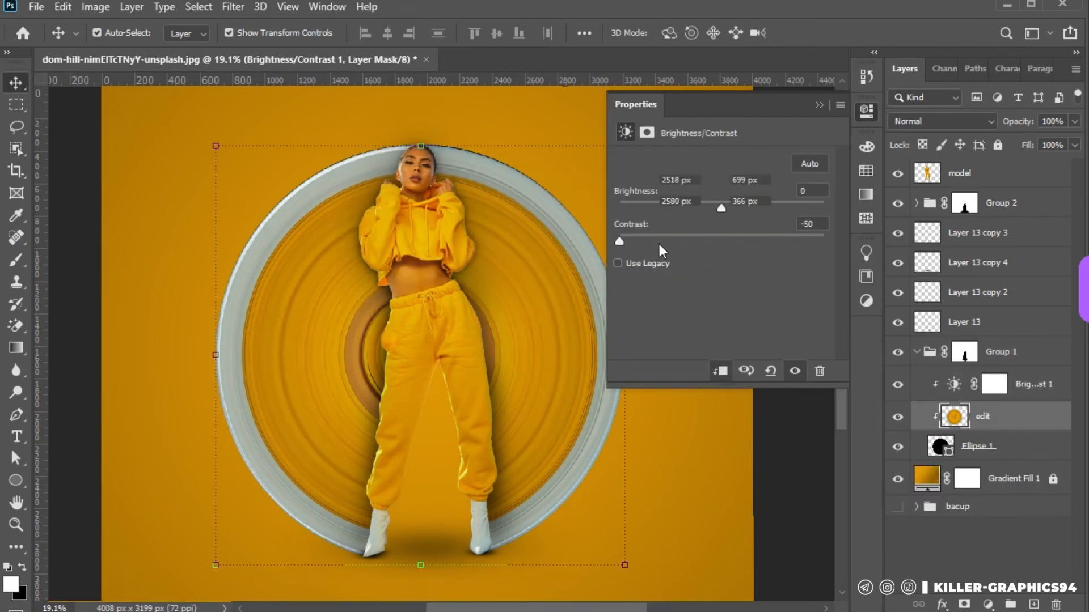
Set the disc's Brightness/Contrast adjustment to brightness -11 and contrast 64
{"action": "left_click", "coordinate": [956, 386]}
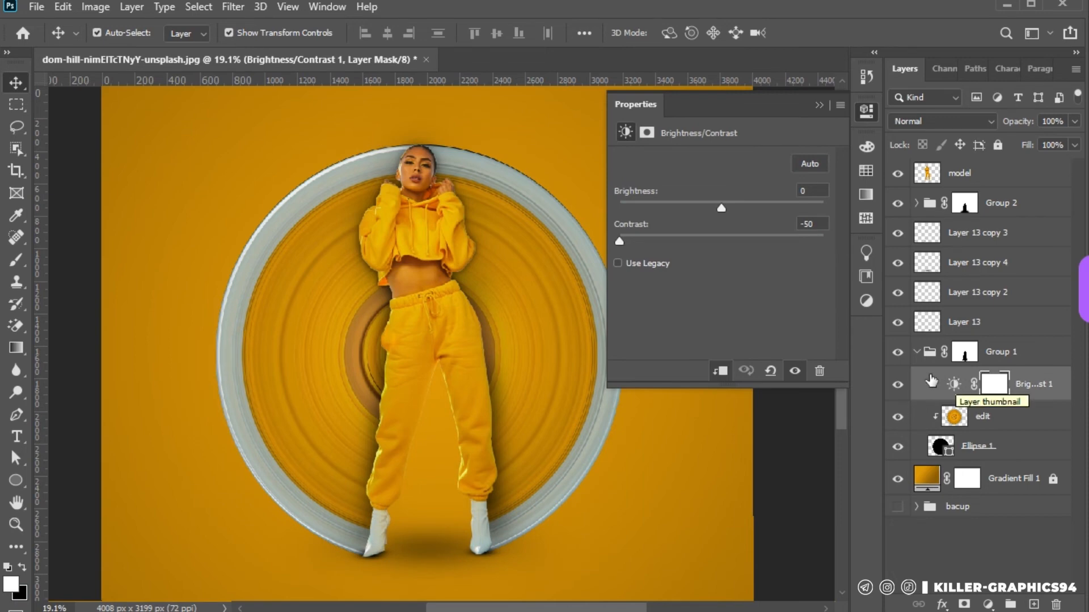
{"action": "left_click_drag", "start_coordinate": [618, 244], "coordinate": [781, 250]}
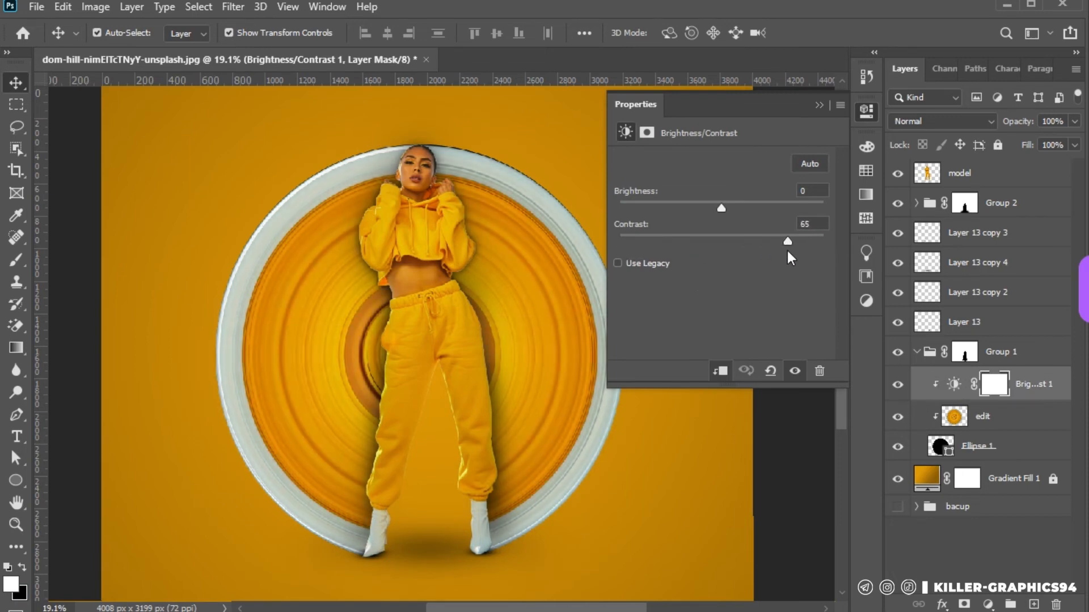
{"action": "left_click_drag", "start_coordinate": [721, 208], "coordinate": [713, 213]}
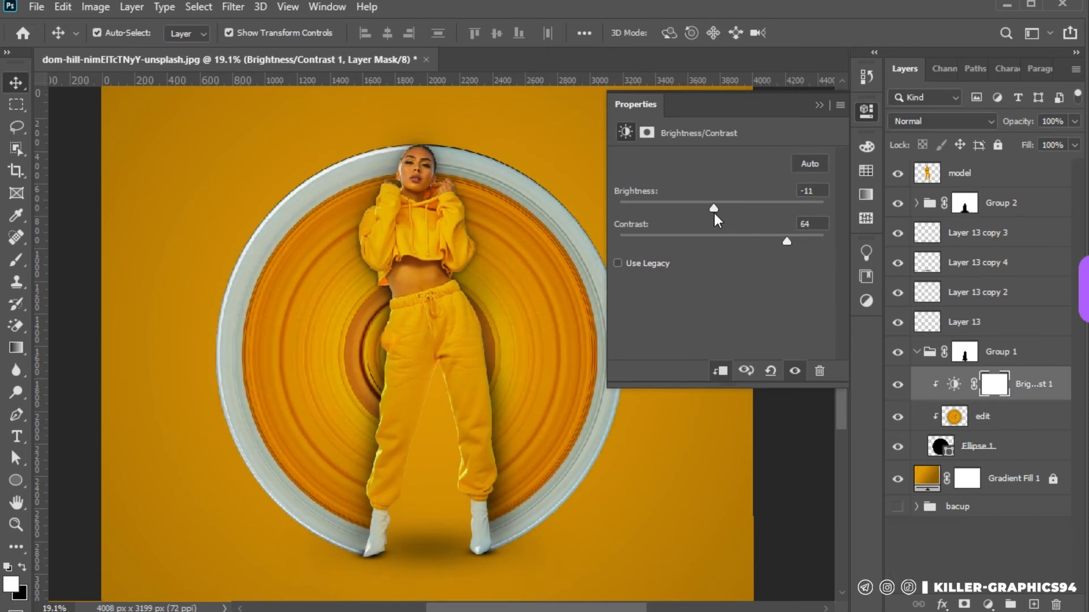
{"action": "left_click", "coordinate": [819, 104]}
Collapse Group 1 and group the four Layer 13 shadow layers together
{"action": "left_click_drag", "start_coordinate": [1019, 249], "coordinate": [1015, 200]}
{"action": "scroll", "coordinate": [724, 265], "scroll_direction": "down", "scroll_amount": 4}
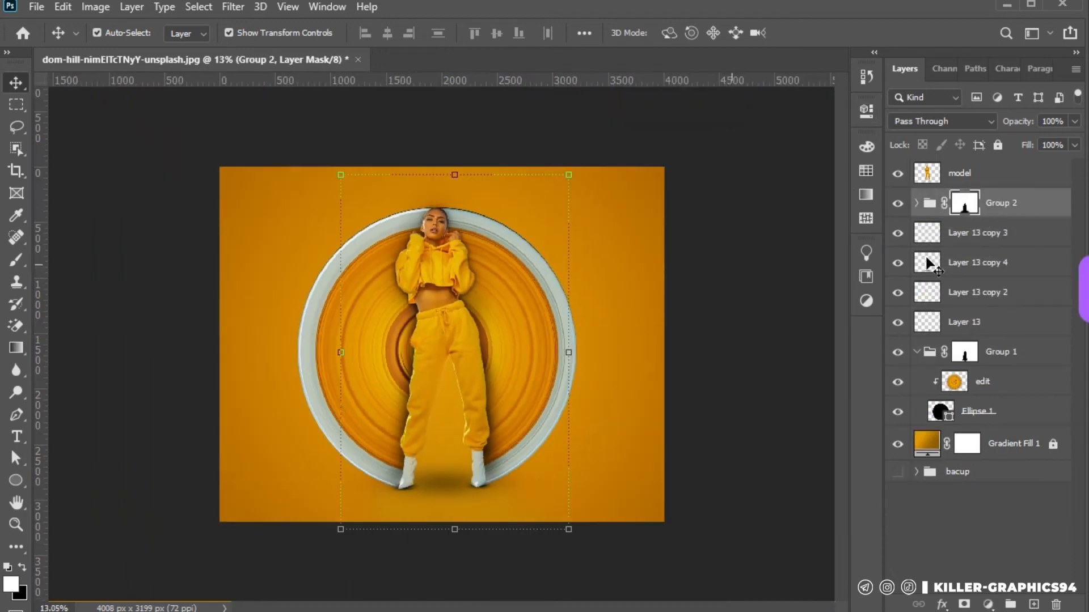
{"action": "left_click", "coordinate": [916, 351]}
{"action": "left_click", "coordinate": [993, 325]}
{"action": "left_click", "coordinate": [1000, 233], "text": "shift"}
{"action": "left_click", "coordinate": [1007, 604]}
{"action": "key", "text": "ctrl+plus"}
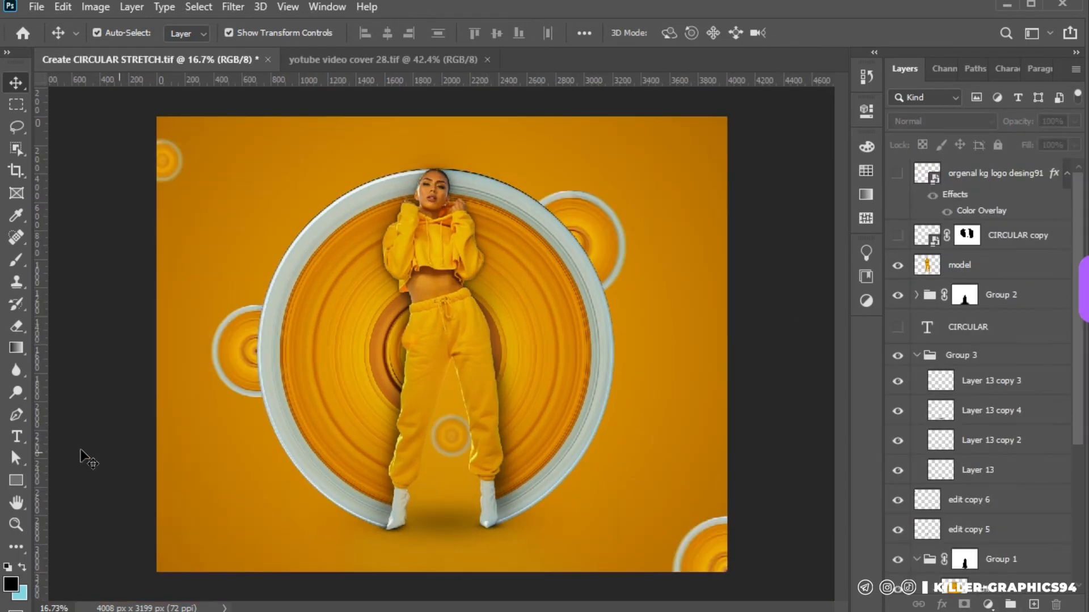
Paste the white title "CIRCULAR STRETCH Effect", scale it to 275.21% and place it in the canvas's lower-left corner
{"action": "key", "text": "t"}
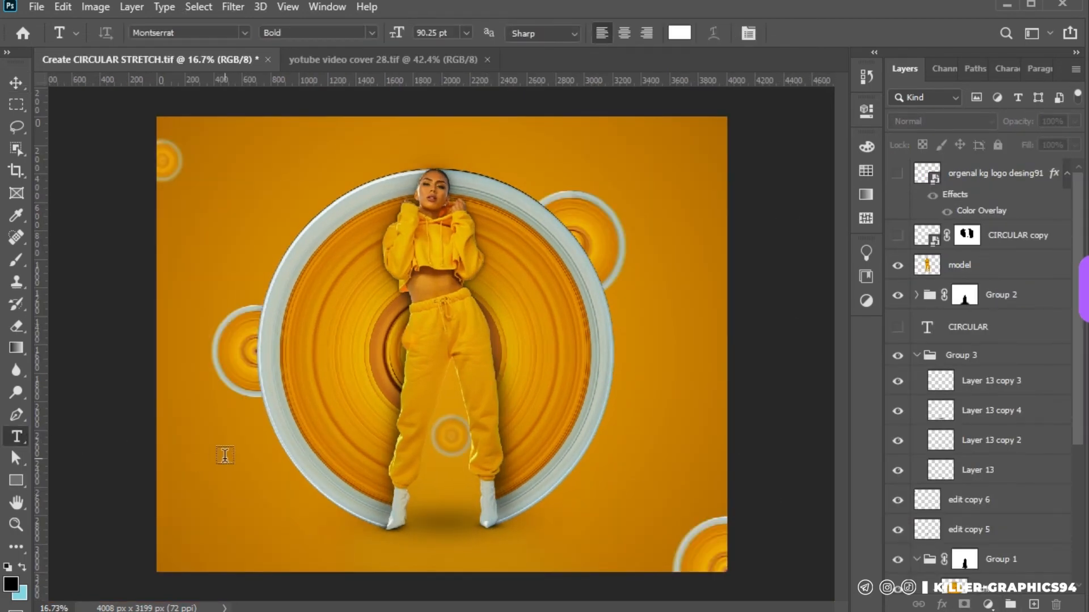
{"action": "left_click", "coordinate": [224, 456]}
{"action": "key", "text": "ctrl+v"}
{"action": "left_click", "coordinate": [19, 82]}
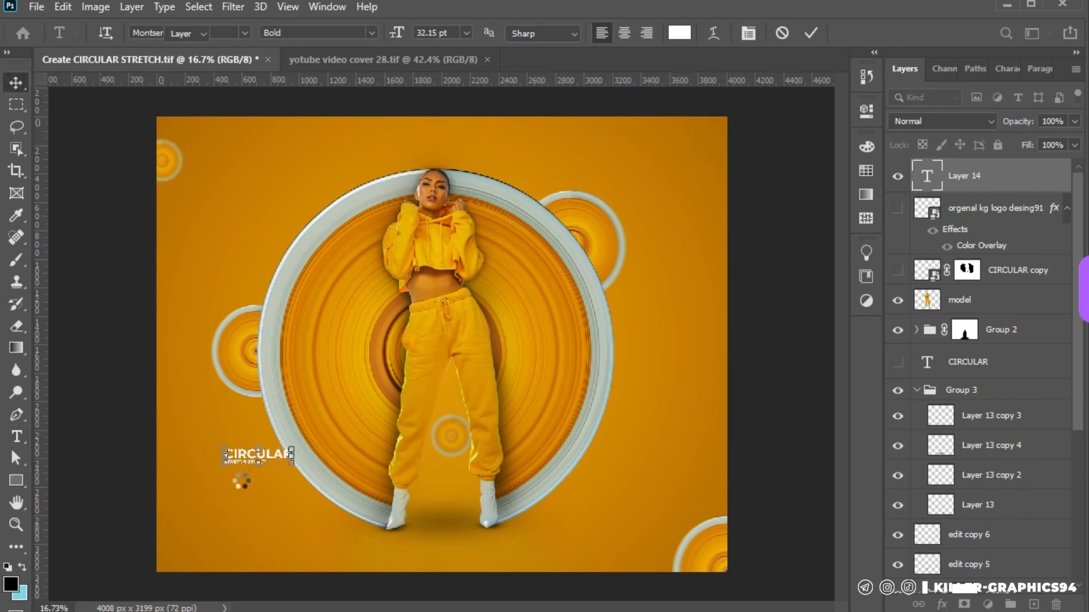
{"action": "left_click_drag", "start_coordinate": [292, 464], "coordinate": [411, 495]}
{"action": "left_click_drag", "start_coordinate": [325, 481], "coordinate": [274, 532]}
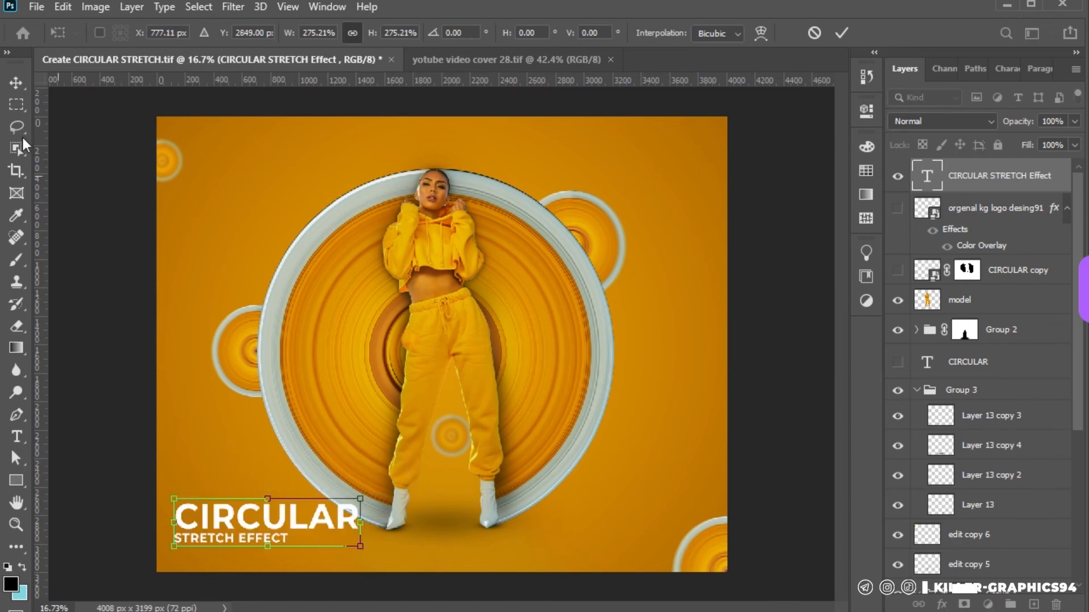
{"action": "left_click", "coordinate": [16, 84]}
Change the title's CIRCULAR line to the Humane font and scale the whole title block to 170.14%
{"action": "key", "text": "t"}
{"action": "left_click_drag", "start_coordinate": [360, 517], "coordinate": [169, 517]}
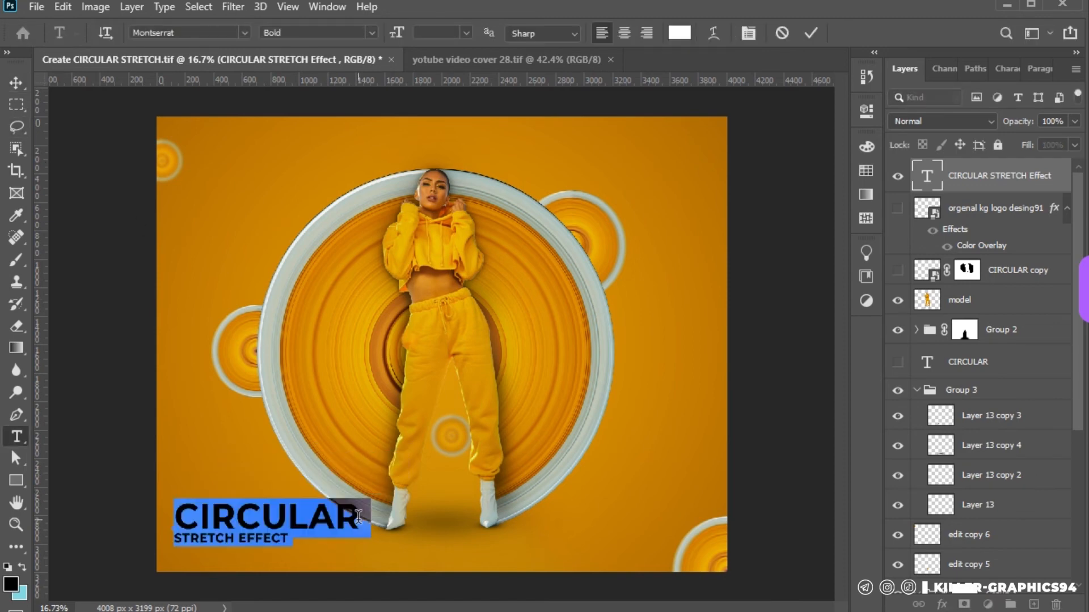
{"action": "left_click", "coordinate": [1005, 69]}
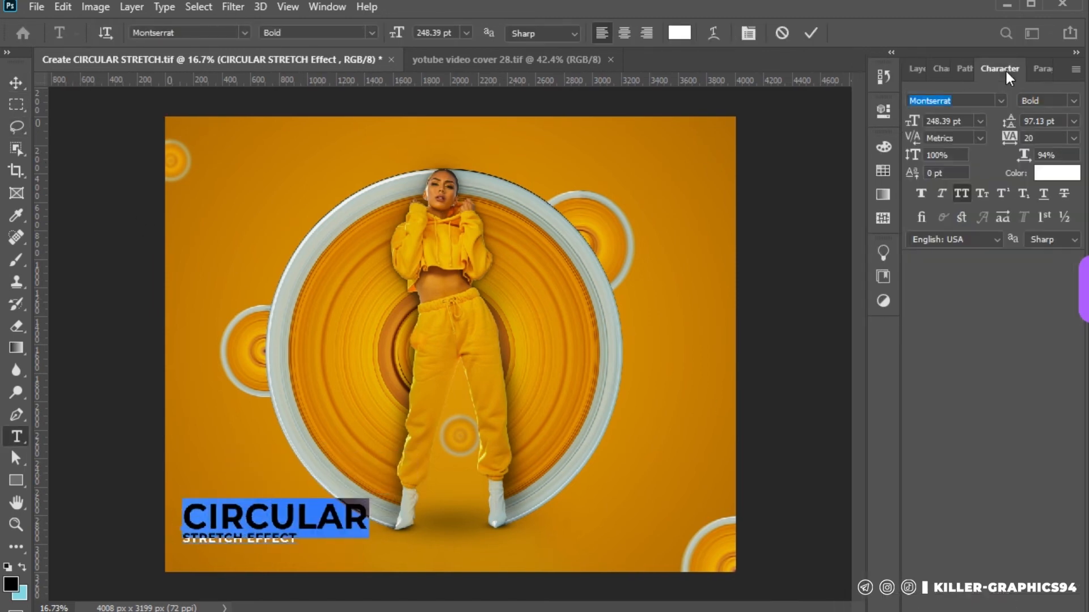
{"action": "left_click", "coordinate": [1001, 100]}
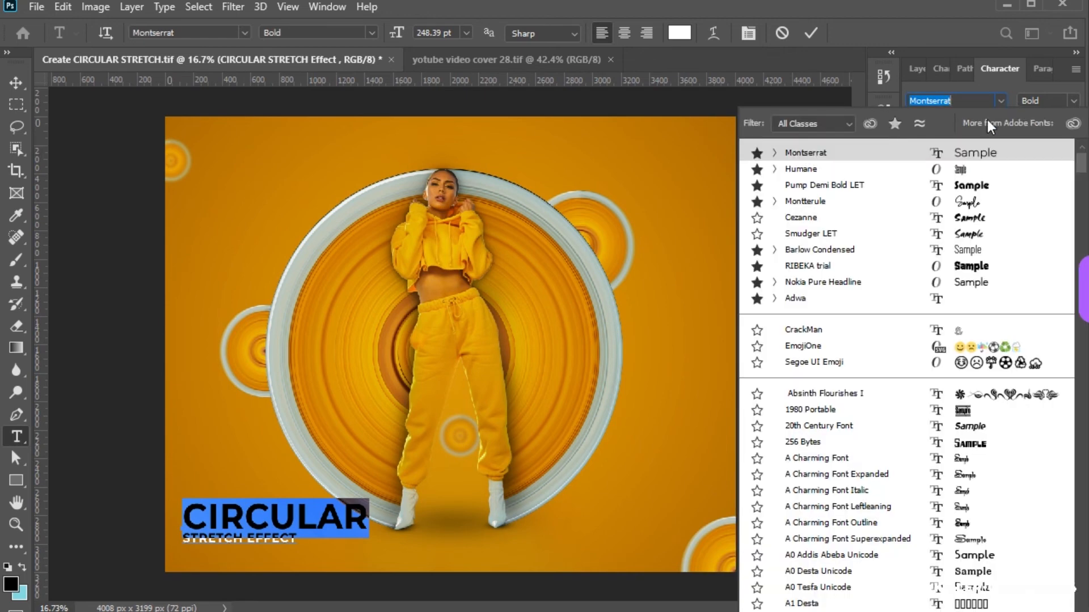
{"action": "left_click", "coordinate": [975, 169]}
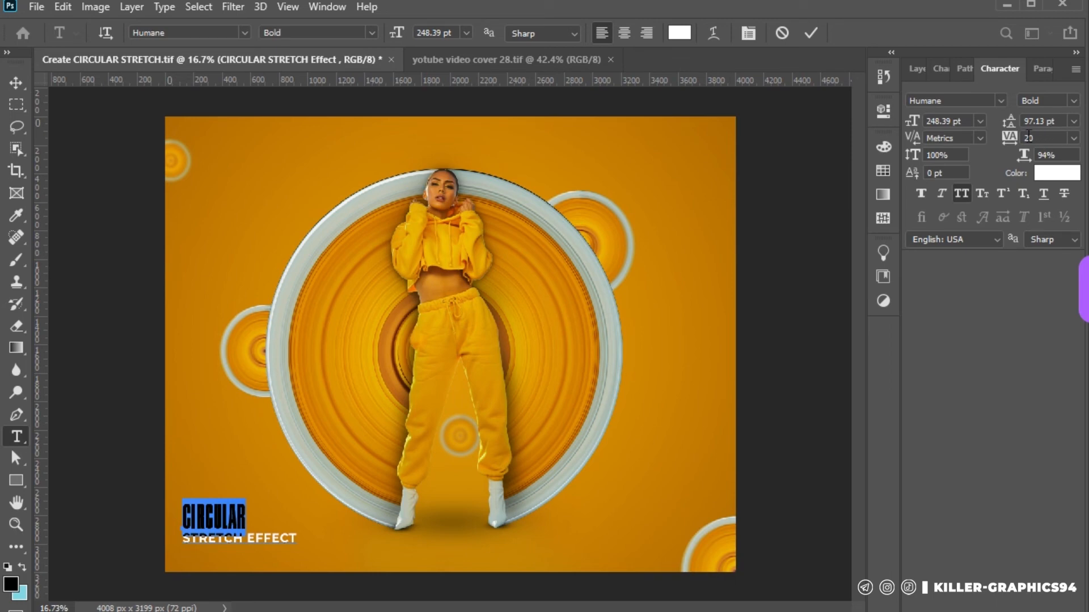
{"action": "left_click", "coordinate": [13, 80]}
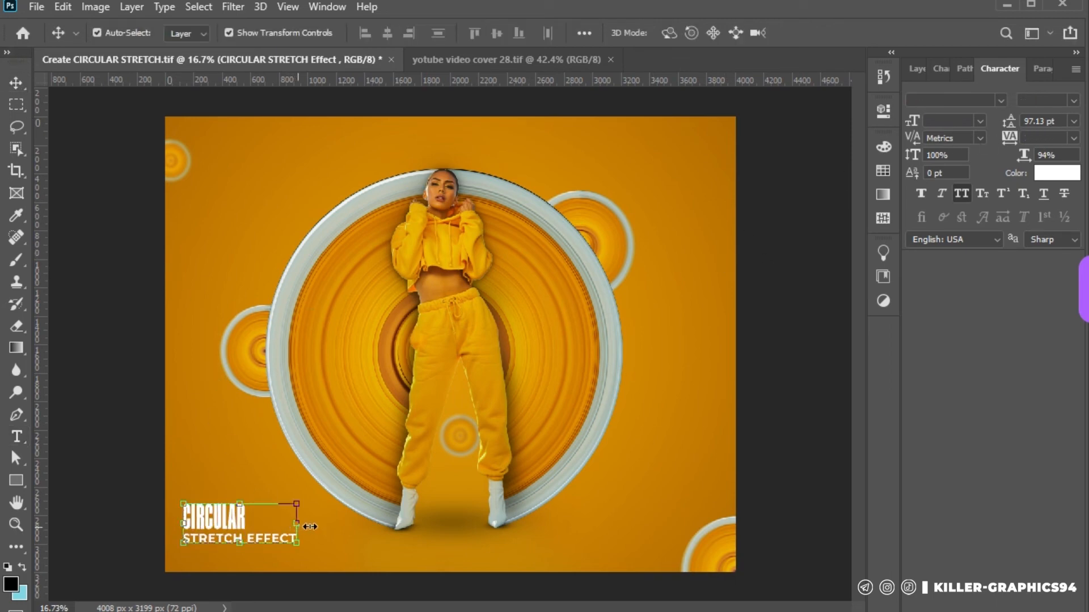
{"action": "left_click_drag", "start_coordinate": [310, 526], "coordinate": [383, 522]}
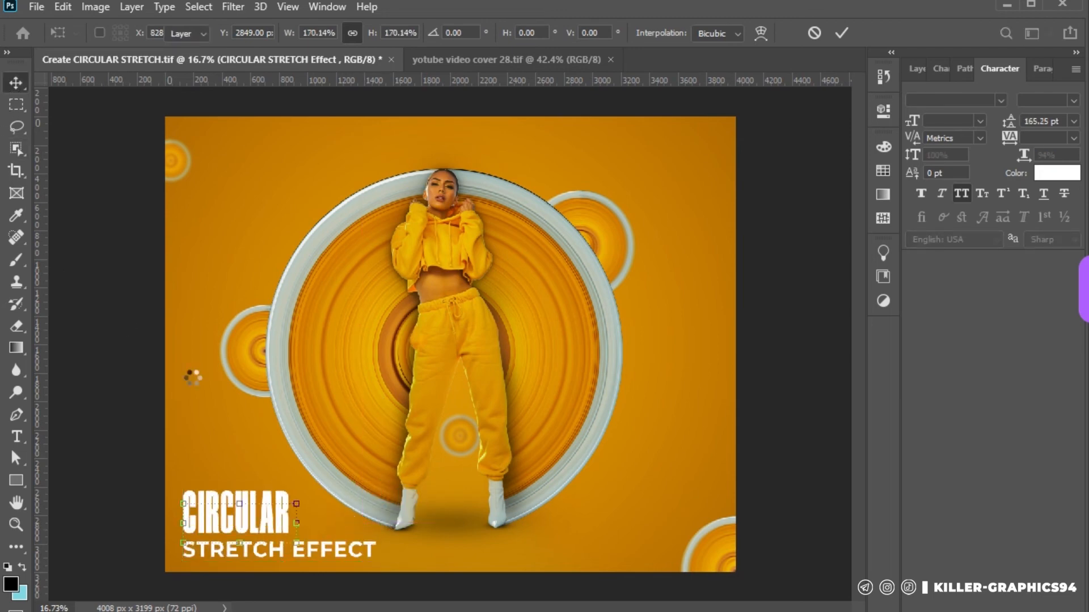
{"action": "key", "text": "Return"}
Set the word STRETCH in the title to the Montserrat Black weight
{"action": "double_click", "coordinate": [264, 552]}
{"action": "left_click_drag", "start_coordinate": [285, 549], "coordinate": [179, 547]}
{"action": "left_click", "coordinate": [1074, 101]}
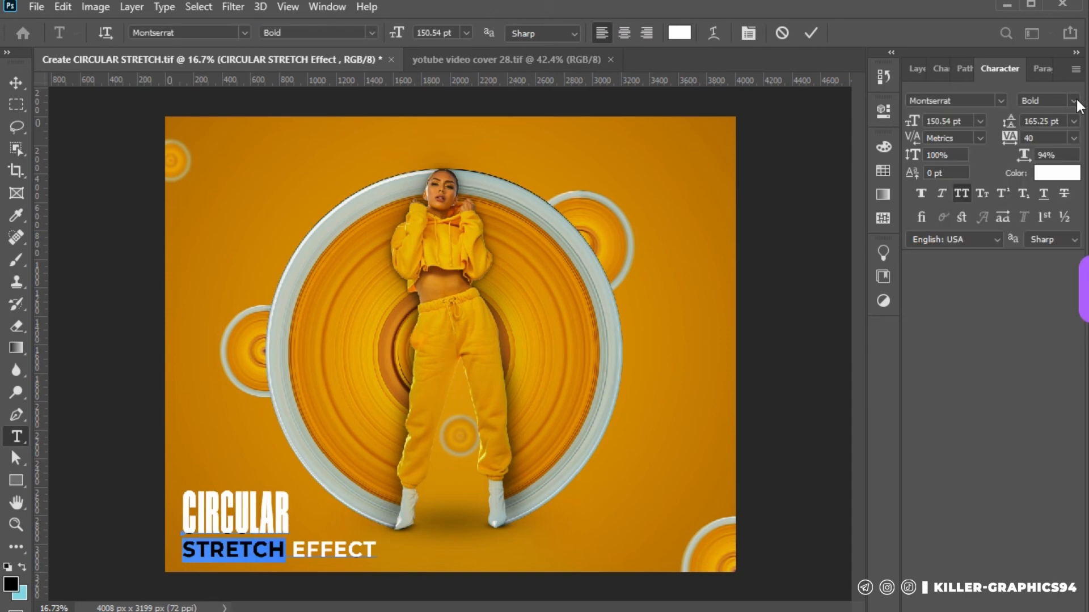
{"action": "left_click", "coordinate": [1049, 335]}
{"action": "key", "text": "ctrl+Return"}
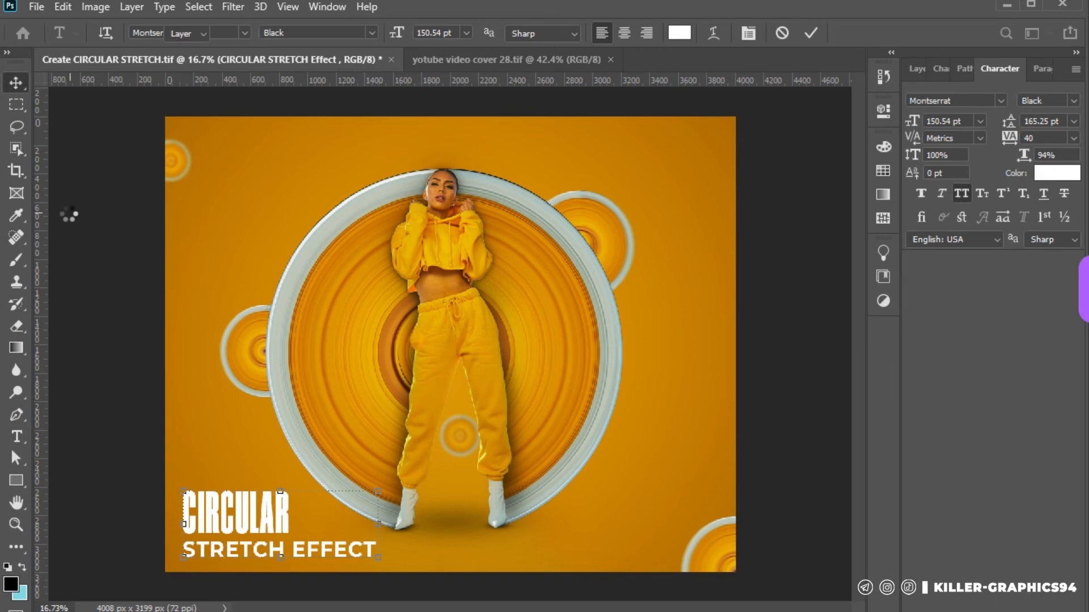
{"action": "left_click", "coordinate": [285, 512]}
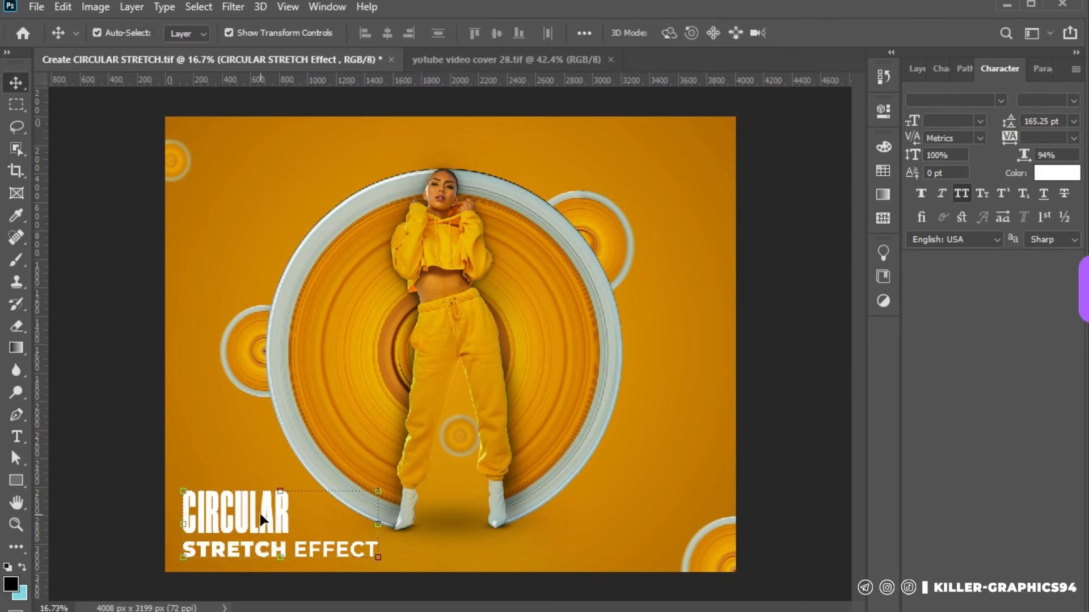
Copy the word CIRCULAR from the title into a new text layer over the woman's legs
{"action": "double_click", "coordinate": [185, 509]}
{"action": "key", "text": "ctrl+c"}
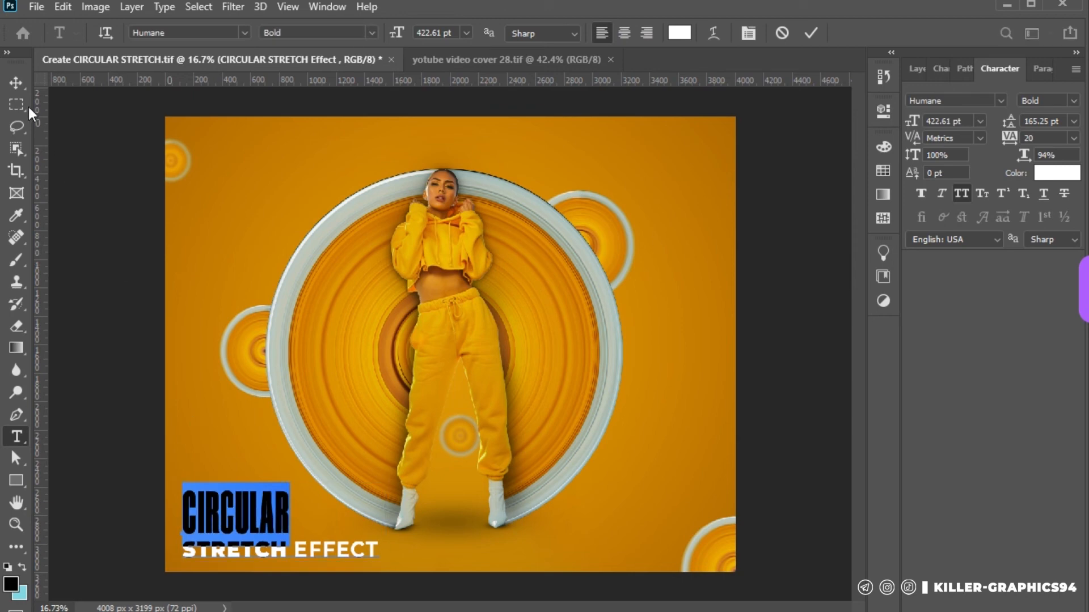
{"action": "left_click", "coordinate": [16, 82]}
{"action": "left_click_drag", "start_coordinate": [272, 515], "coordinate": [411, 407]}
{"action": "key", "text": "t"}
{"action": "left_click", "coordinate": [412, 406]}
{"action": "key", "text": "ctrl+a"}
{"action": "key", "text": "ctrl+v"}
Enlarge the new CIRCULAR text to about 764 pt and centre it across the woman's waist
{"action": "left_click", "coordinate": [16, 83]}
{"action": "left_click_drag", "start_coordinate": [432, 397], "coordinate": [509, 397]}
{"action": "left_click_drag", "start_coordinate": [431, 401], "coordinate": [463, 296]}
{"action": "left_click", "coordinate": [17, 83]}
Move the large CIRCULAR text layer down the stack until it sits below the model layer and Group 2
{"action": "left_click", "coordinate": [916, 69]}
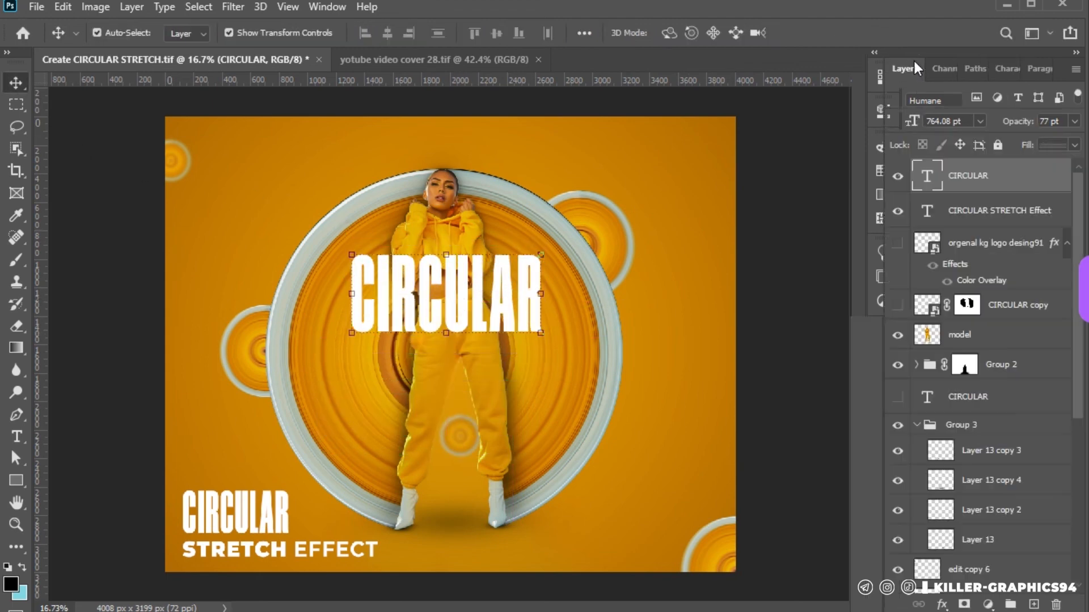
{"action": "key", "text": "ctrl"}
{"action": "key", "text": "ctrl+bracketleft"}
{"action": "key", "text": "ctrl+bracketleft"}
{"action": "key", "text": "ctrl+bracketleft"}
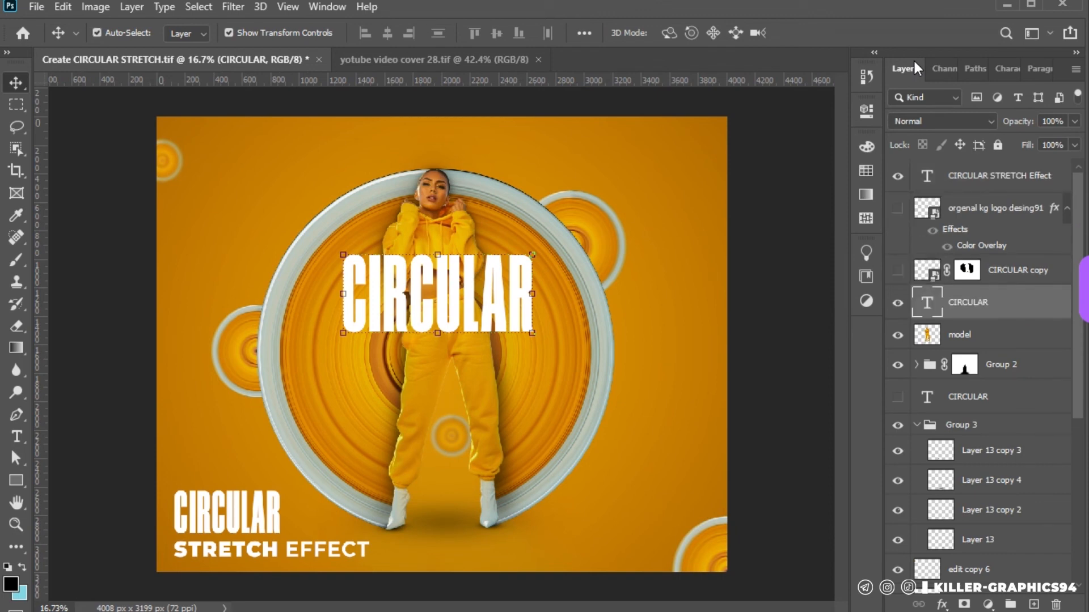
{"action": "key", "text": "ctrl+bracketleft"}
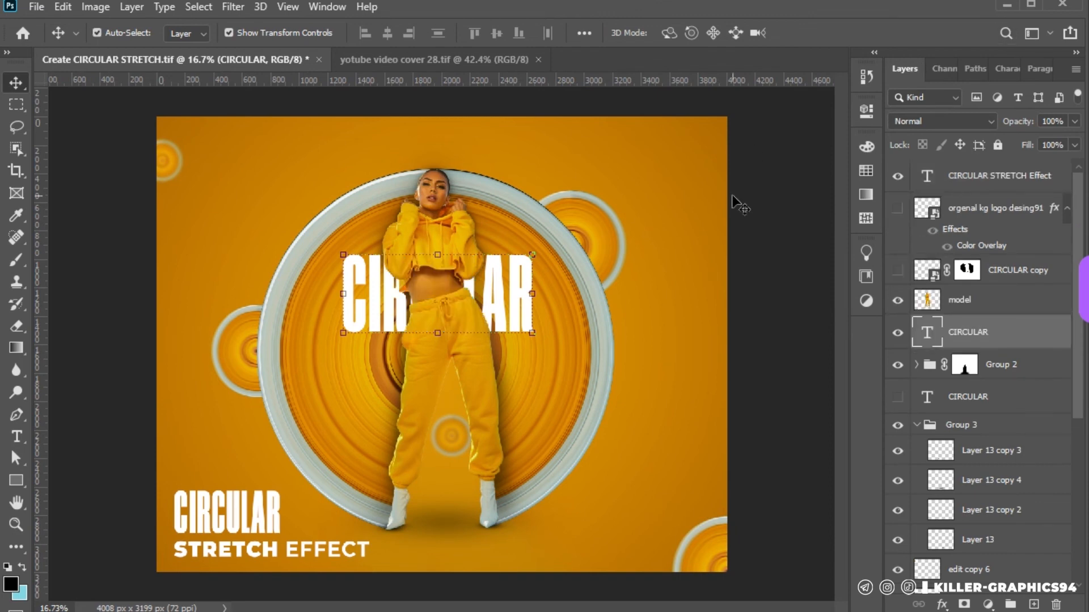
{"action": "left_click", "coordinate": [752, 198]}
{"action": "left_click", "coordinate": [528, 292], "text": "ctrl"}
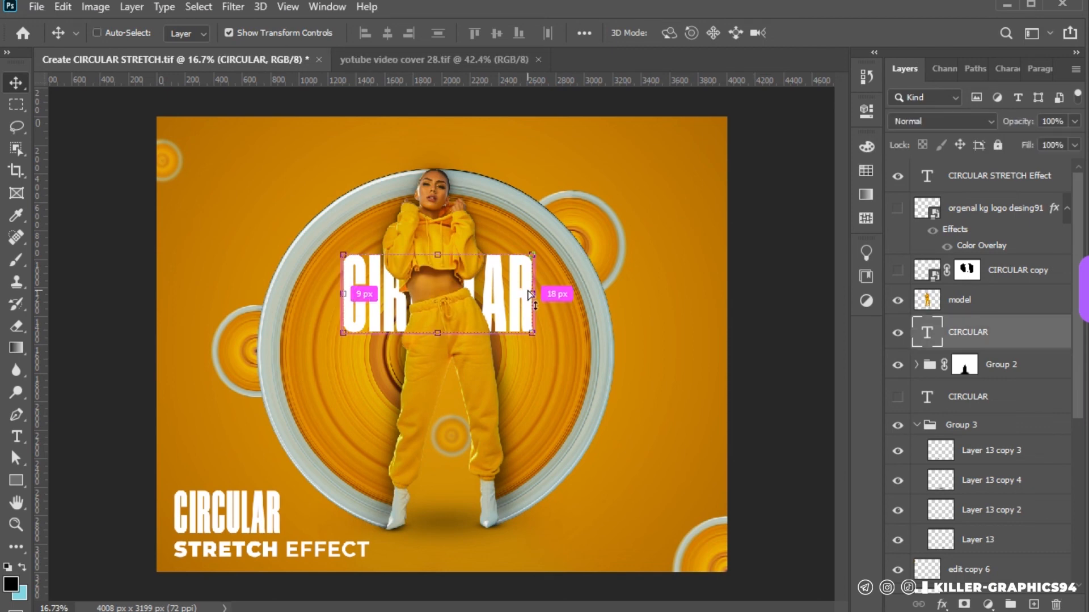
{"action": "key", "text": "ctrl+bracketleft"}
{"action": "scroll", "coordinate": [479, 302], "scroll_direction": "up", "scroll_amount": 1}
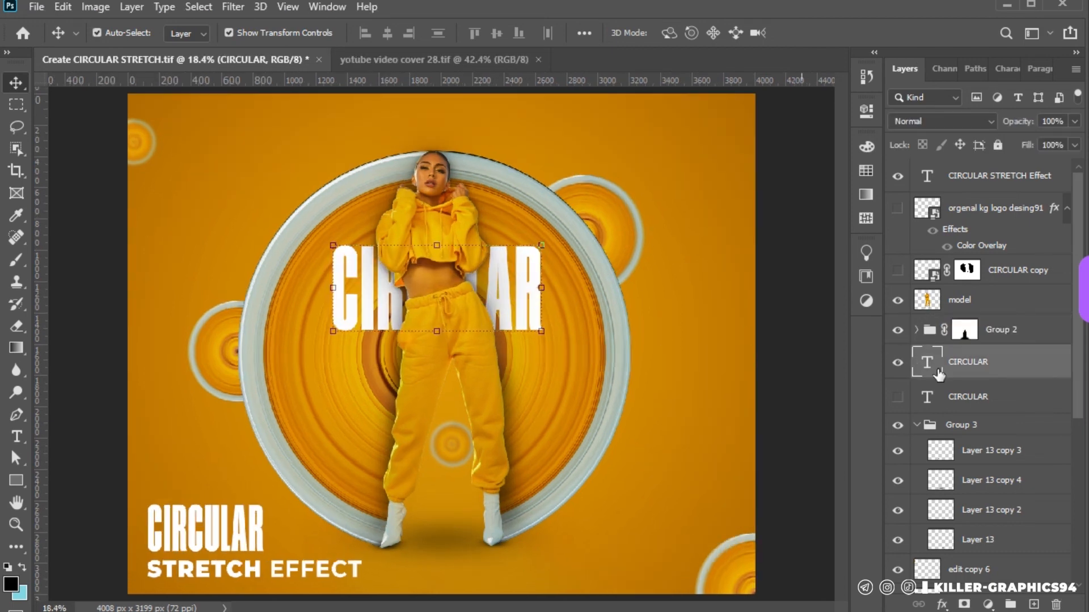
Duplicate the large CIRCULAR layer, place the copy directly below the CIRCULAR STRETCH Effect layer and set its fill to 0%
{"action": "left_click_drag", "start_coordinate": [1012, 371], "coordinate": [1035, 606]}
{"action": "left_click_drag", "start_coordinate": [1045, 357], "coordinate": [1014, 194]}
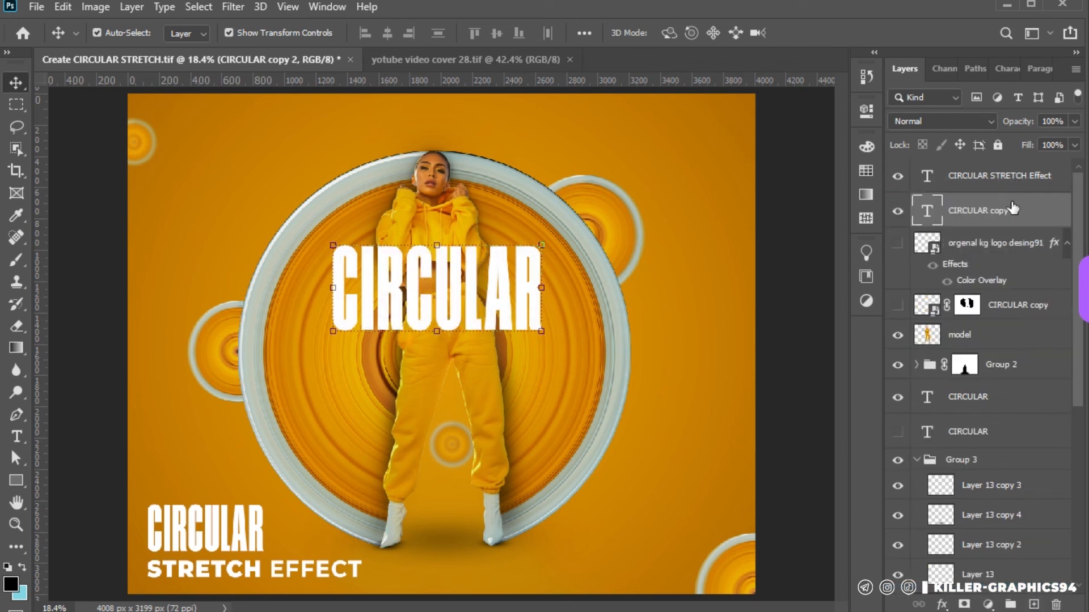
{"action": "scroll", "coordinate": [993, 209], "scroll_direction": "down", "scroll_amount": 1}
{"action": "scroll", "coordinate": [986, 224], "scroll_direction": "up", "scroll_amount": 1}
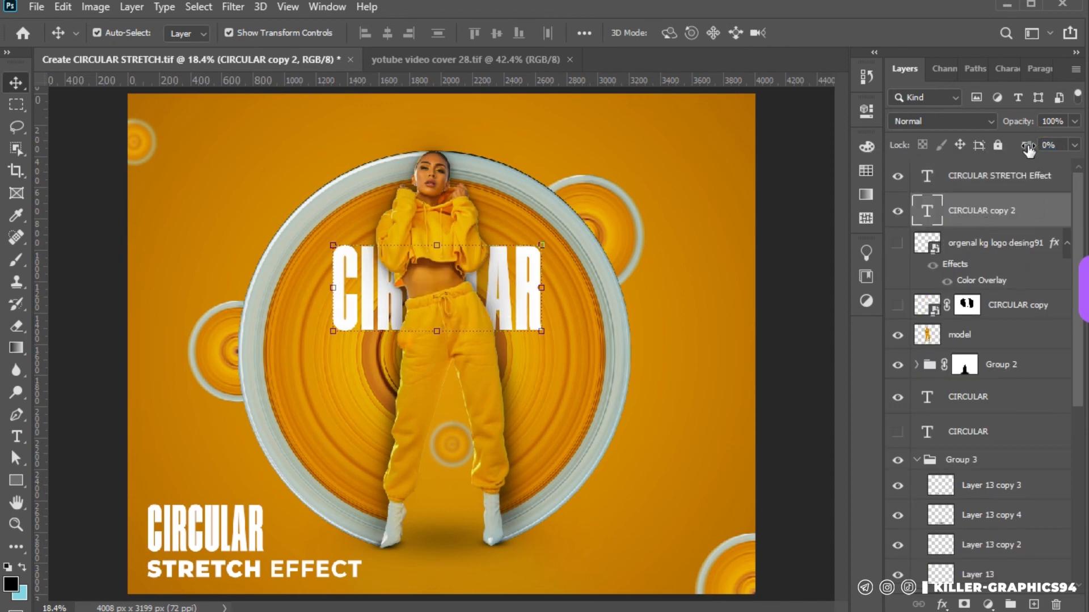
Add a white outside stroke of 6 px to the CIRCULAR copy 2 text layer
{"action": "left_click", "coordinate": [940, 607]}
{"action": "left_click", "coordinate": [964, 485]}
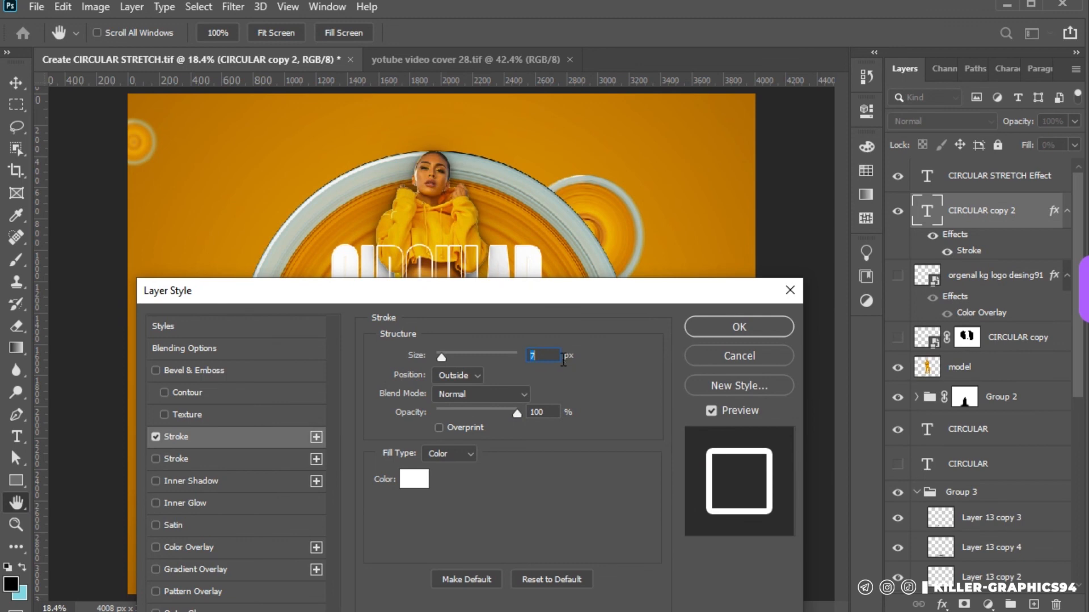
{"action": "key", "text": "Down"}
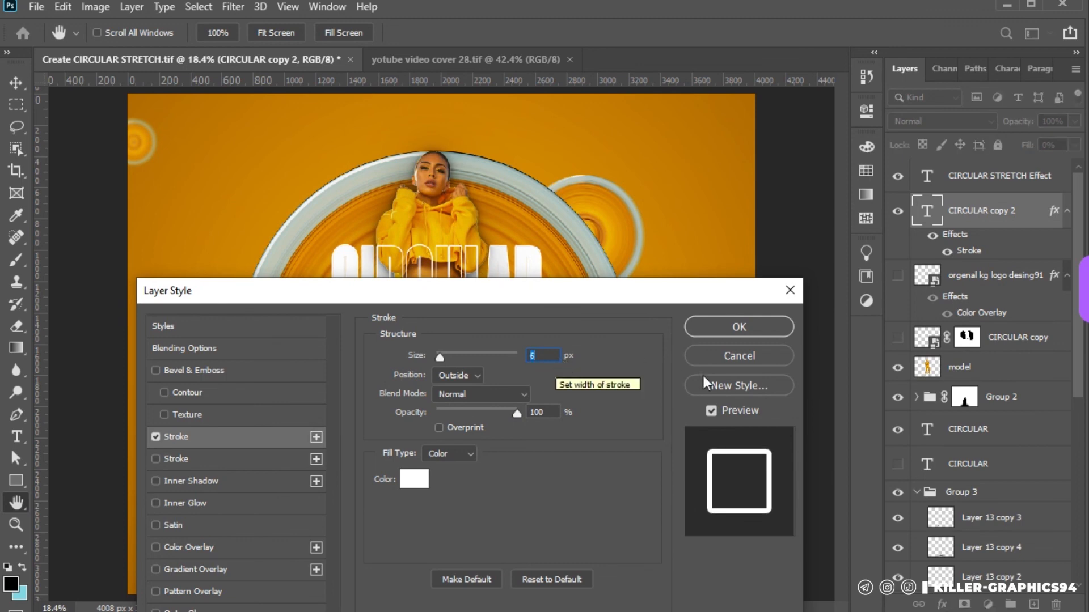
{"action": "left_click", "coordinate": [720, 327]}
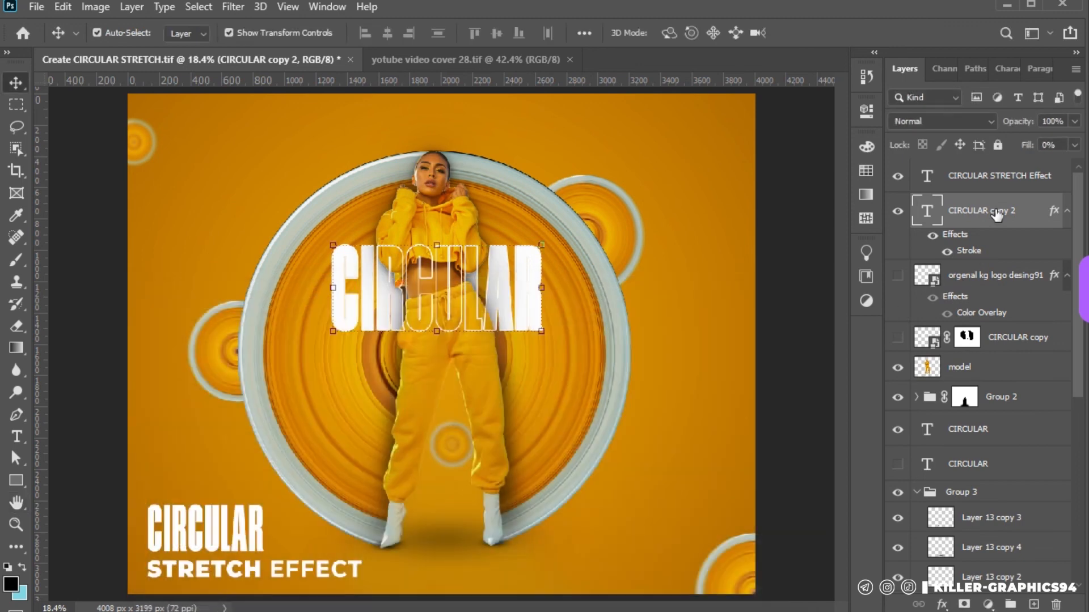
Convert the CIRCULAR copy 2 layer to a smart object and add a layer mask to it
{"action": "right_click", "coordinate": [996, 211]}
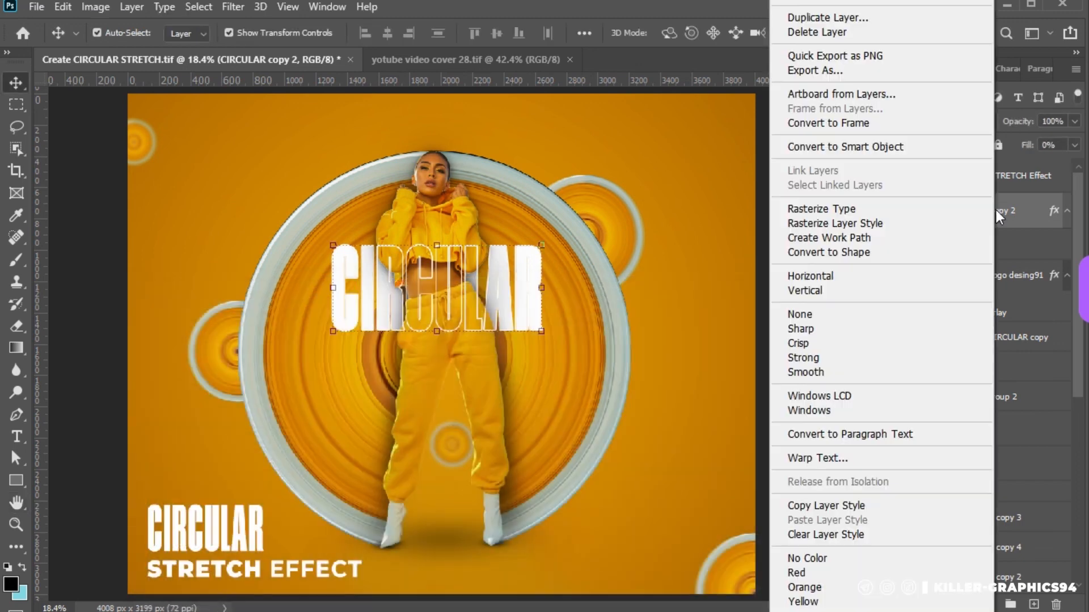
{"action": "left_click", "coordinate": [858, 154]}
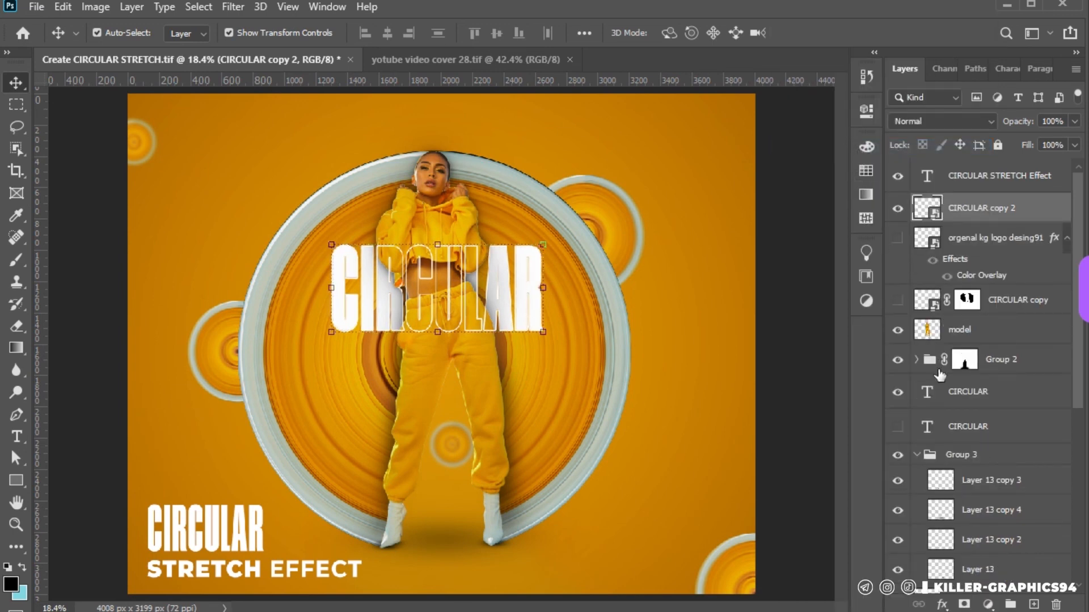
{"action": "left_click", "coordinate": [964, 605]}
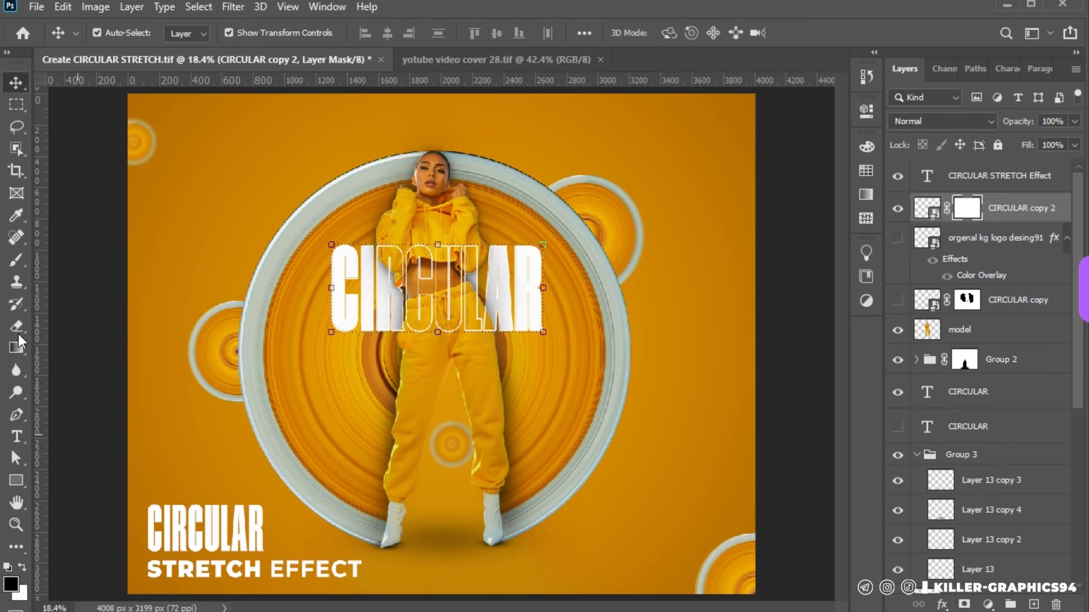
Load the model layer's outline as a selection and invert it, keeping the CIRCULAR copy 2 mask active
{"action": "left_click", "coordinate": [929, 332], "text": "ctrl"}
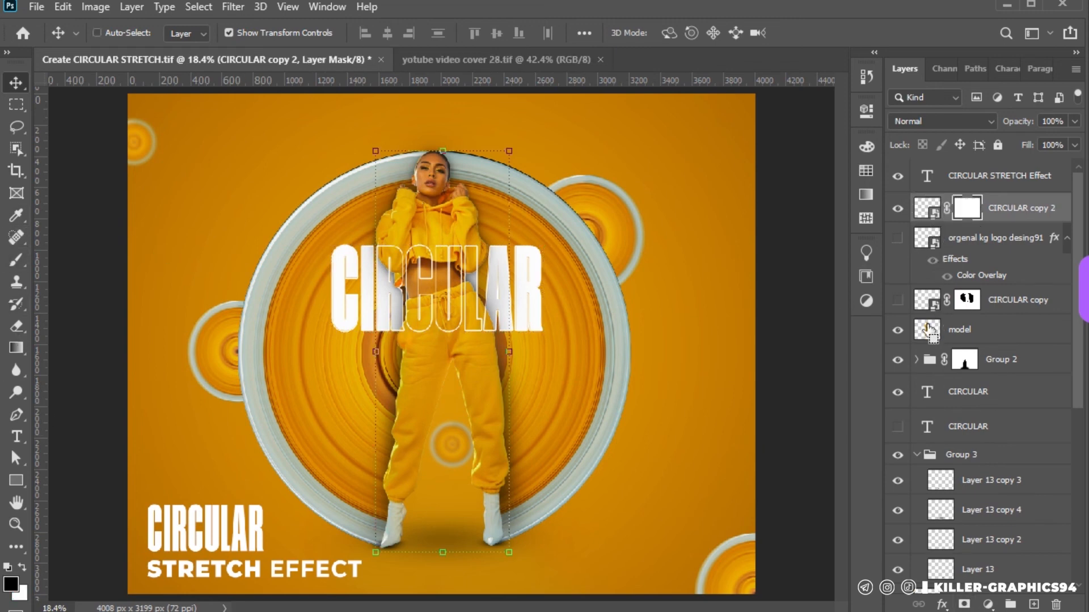
{"action": "left_click", "coordinate": [16, 106]}
{"action": "right_click", "coordinate": [431, 208]}
{"action": "left_click", "coordinate": [464, 228]}
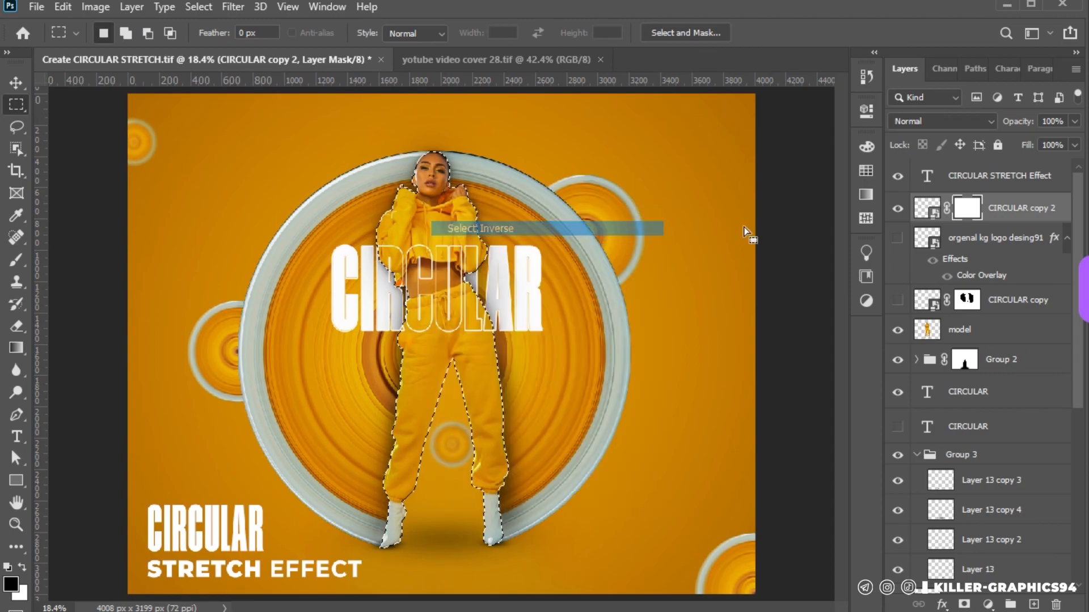